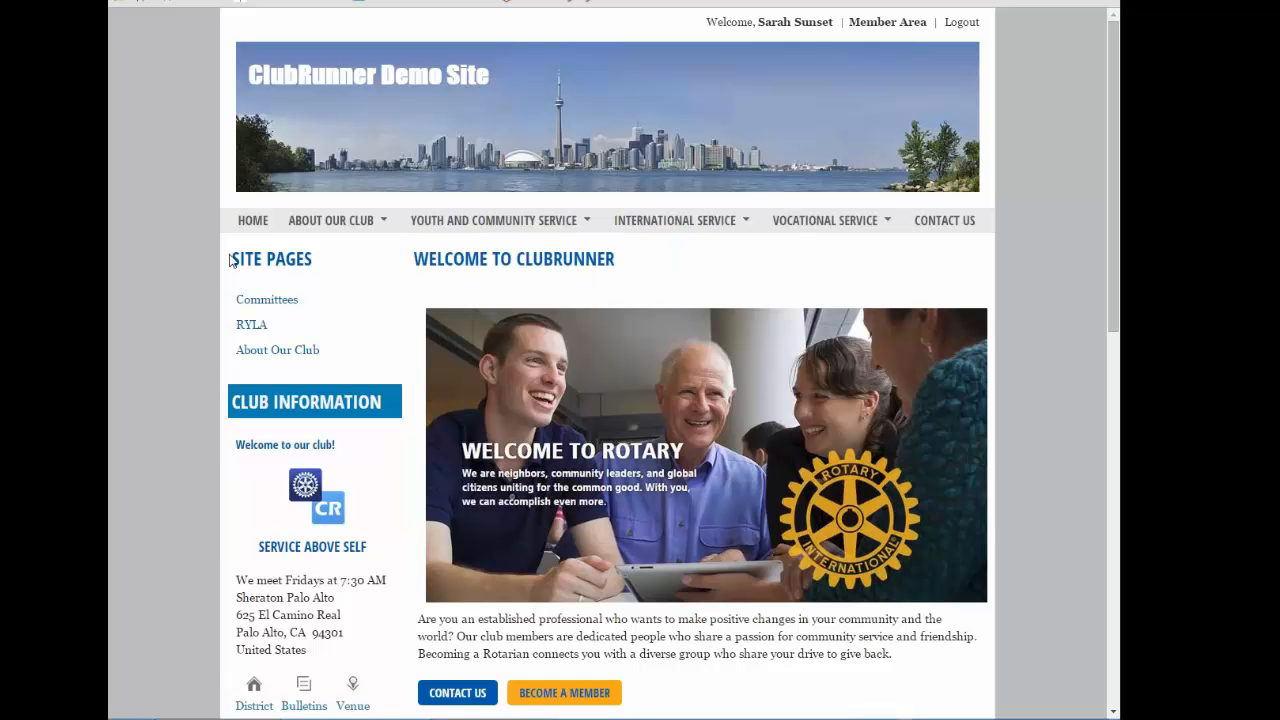
- Review the About Our Club site page with its Test Related Page 1 and Test Sub Page 1 subpages, and return to the home page
left_click(269, 353)
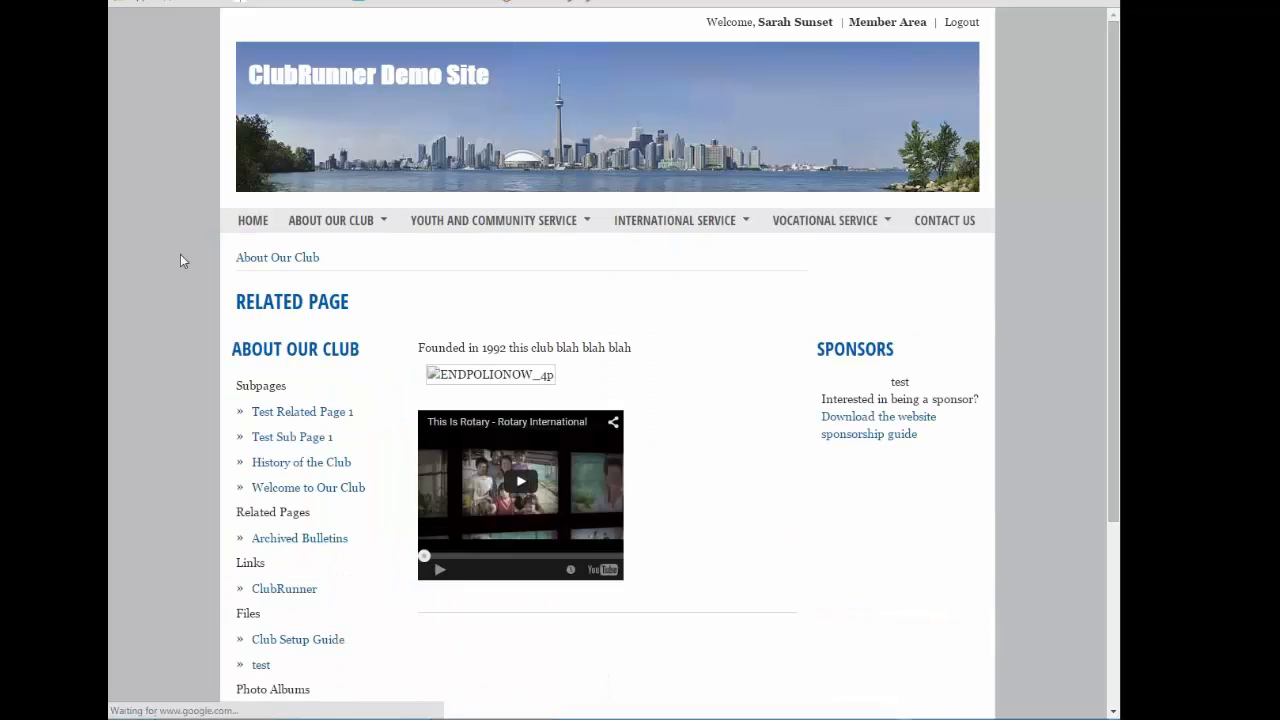
scroll(929, 234, "down", 2)
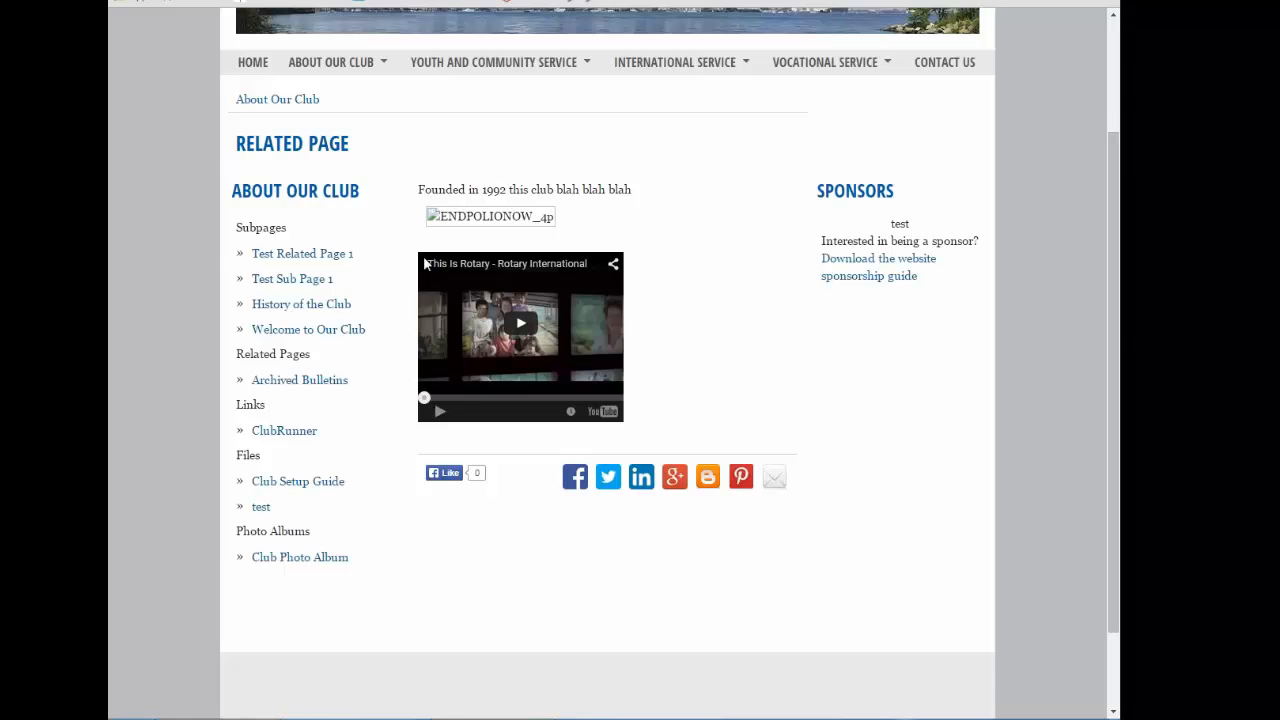
left_click(334, 256)
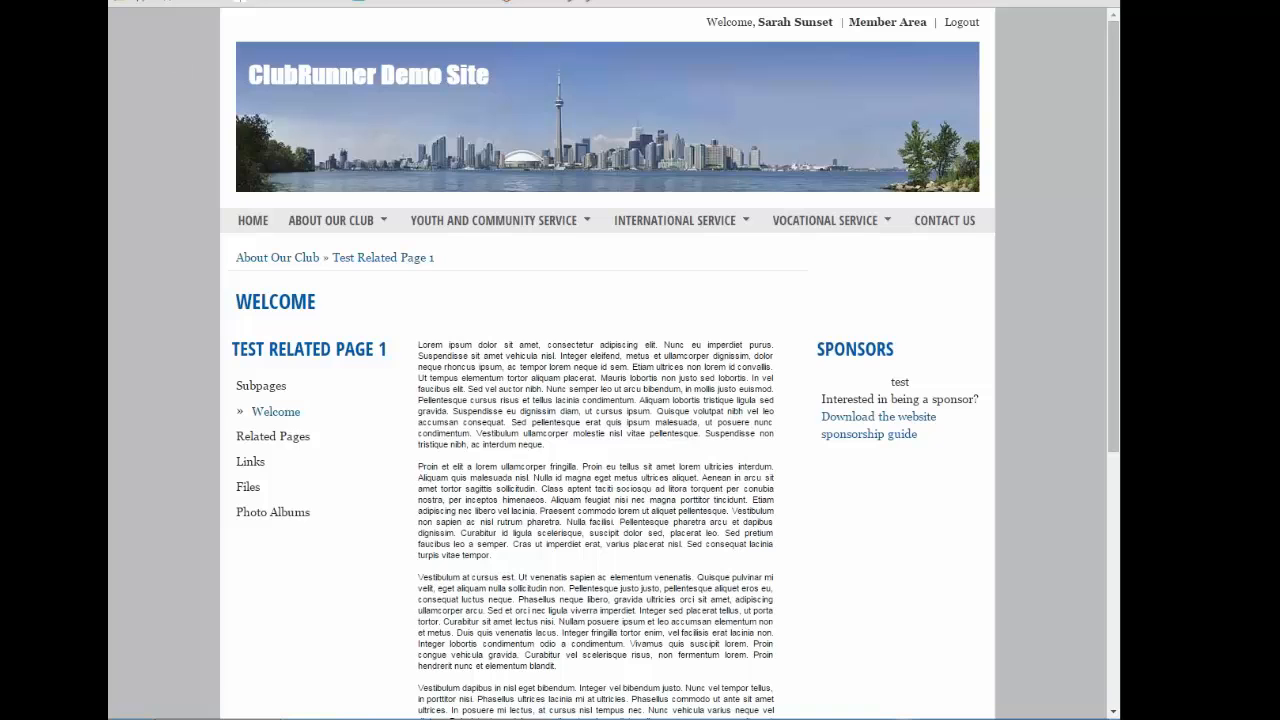
key("alt+Left")
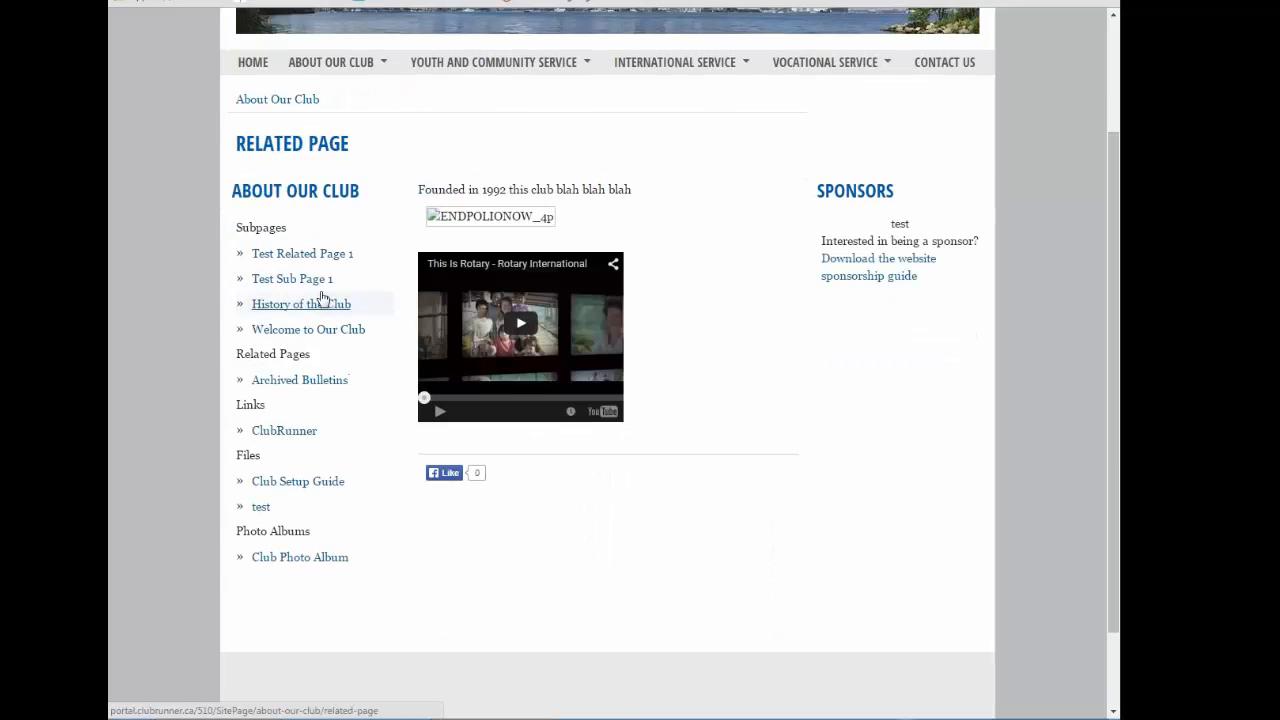
left_click(317, 285)
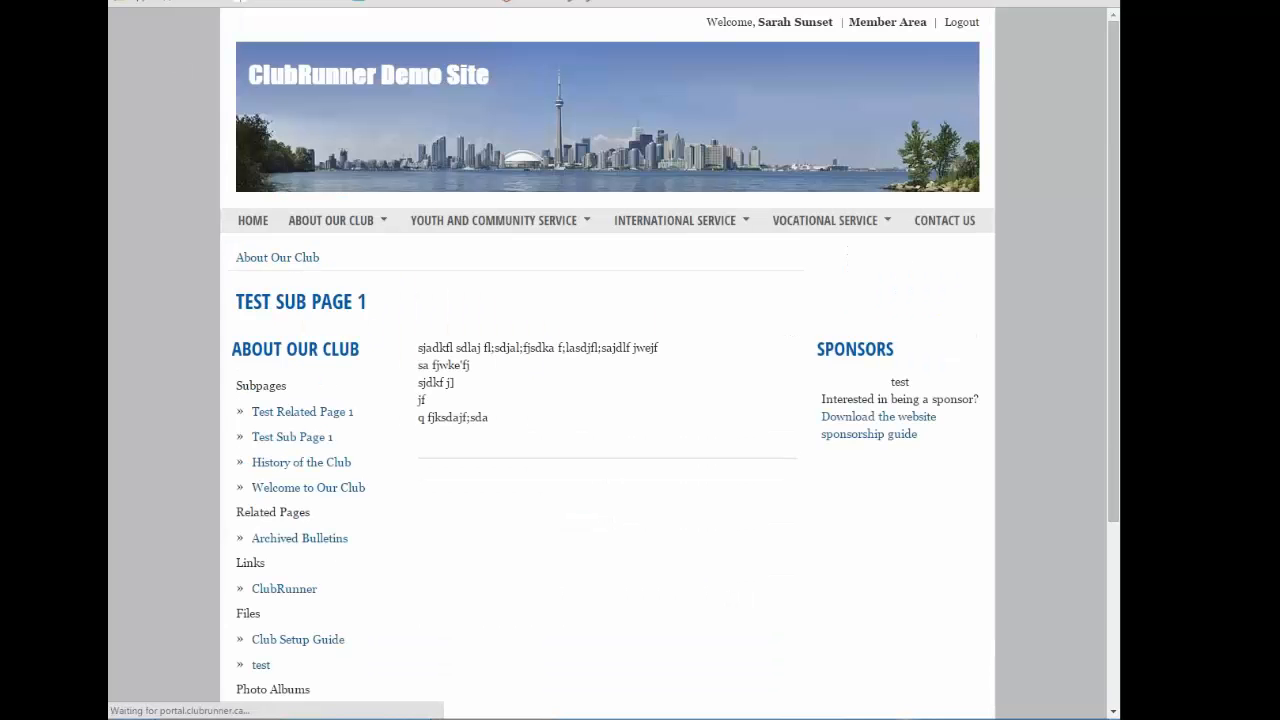
scroll(317, 285, "down", 3)
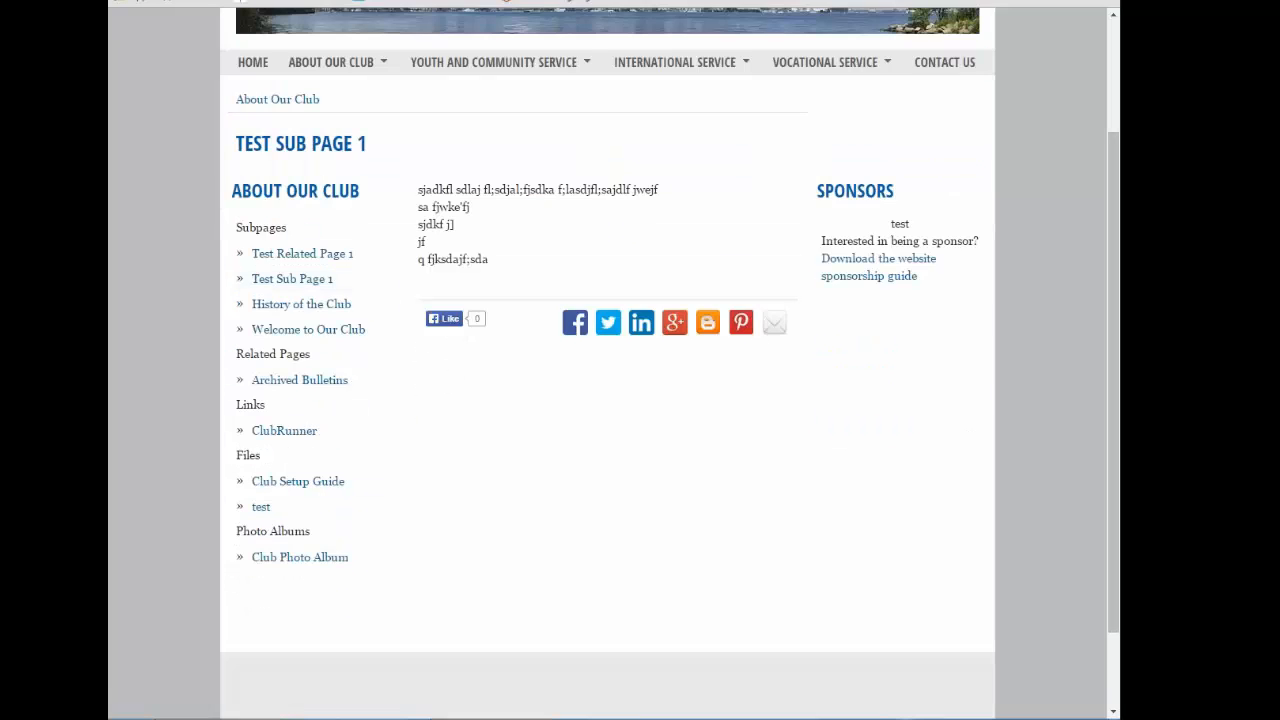
scroll(458, 507, "up", 3)
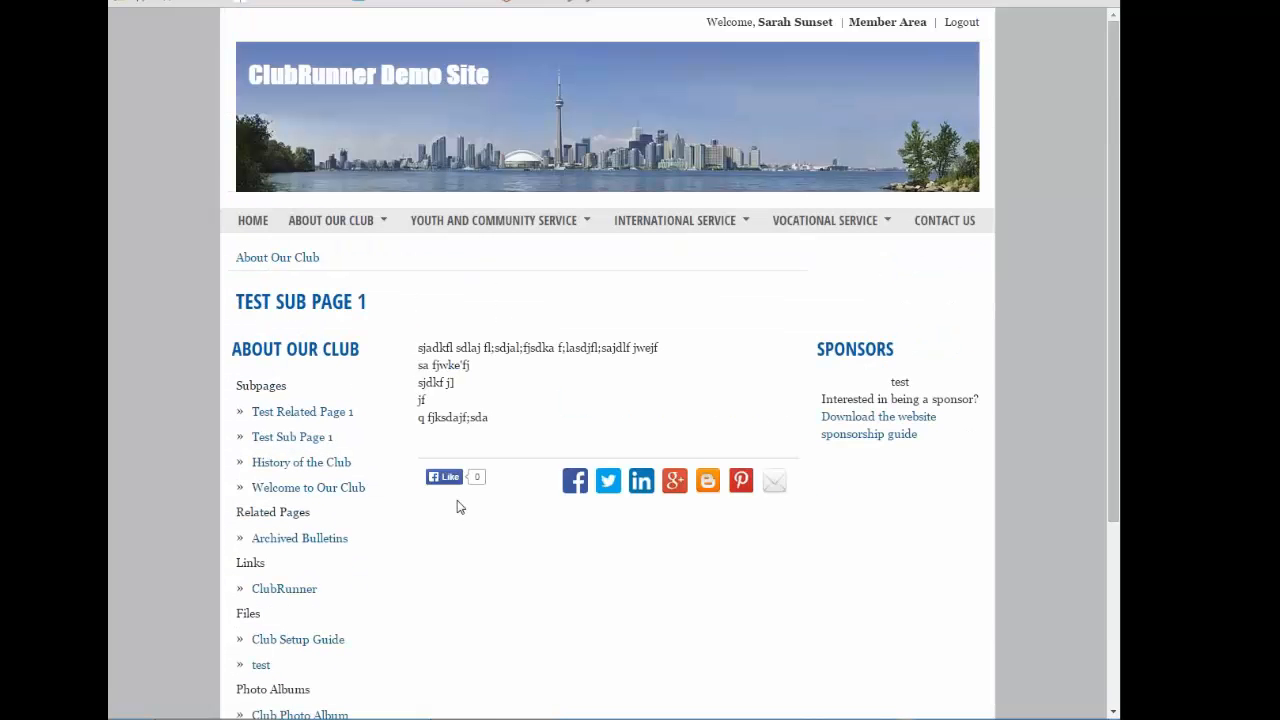
left_click(252, 221)
scroll(826, 134, "down", 3)
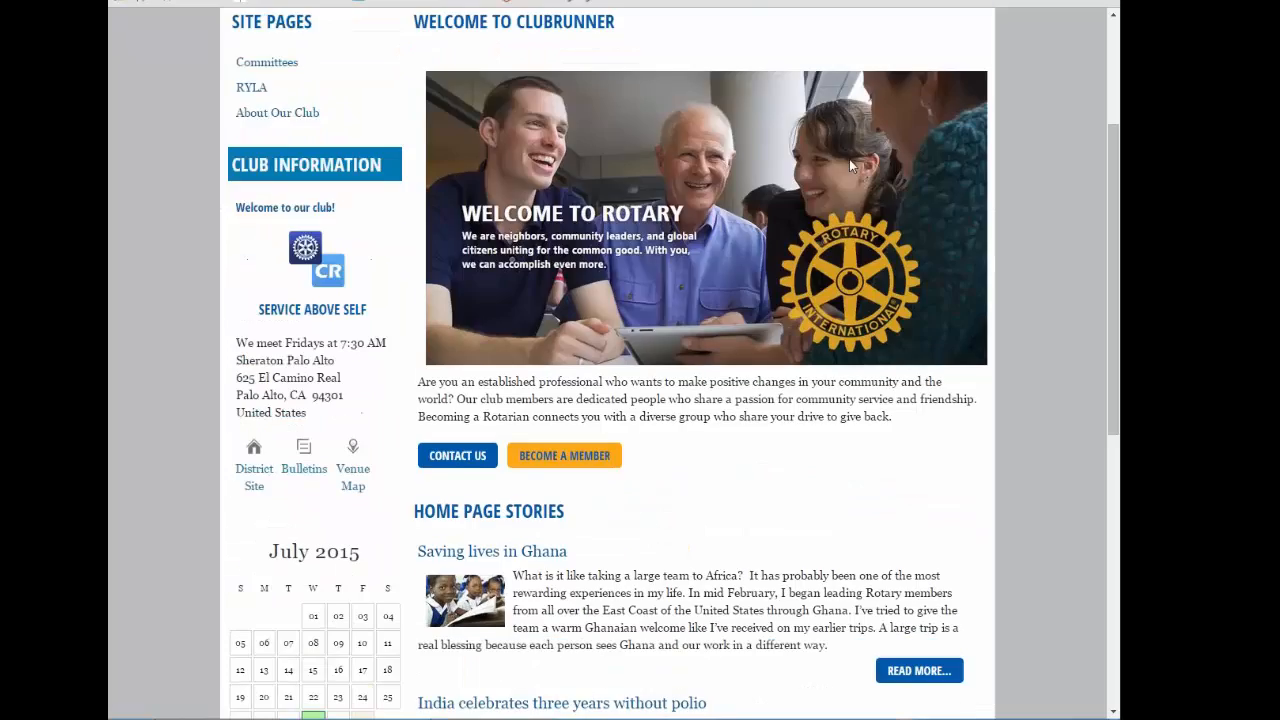
scroll(849, 159, "up", 3)
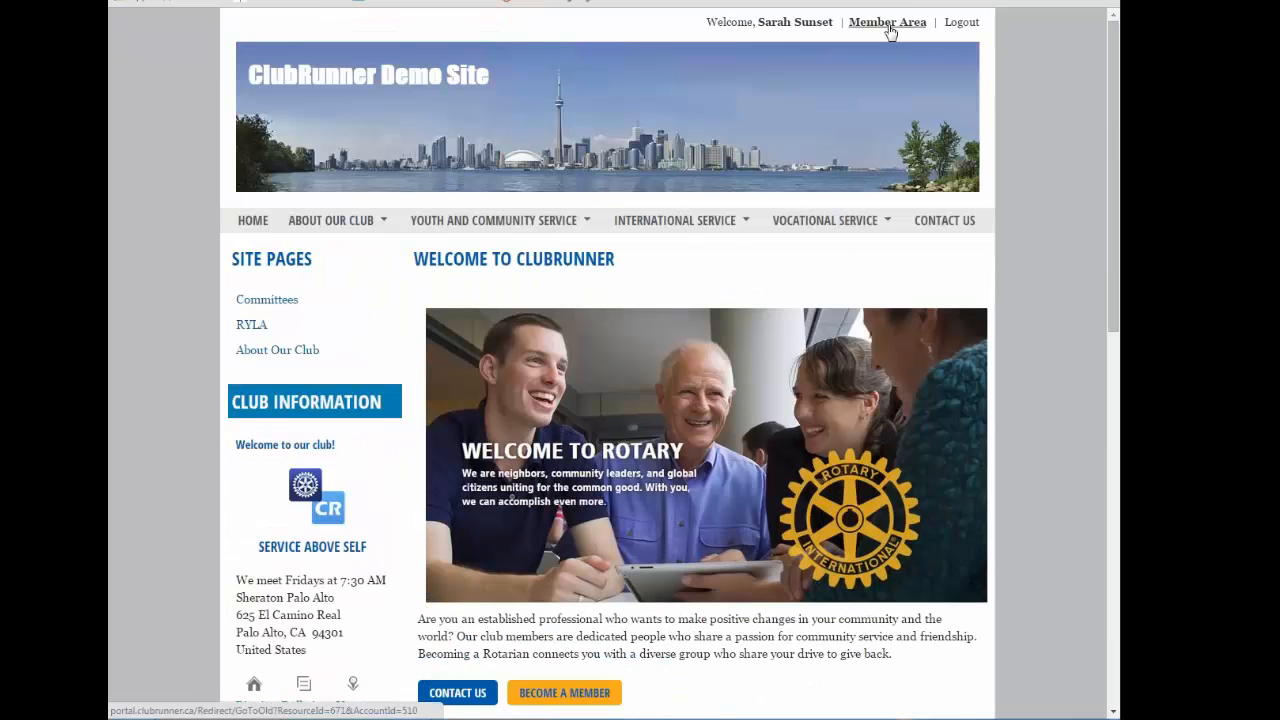
- Go to the member area and open the management list of site pages shown on the home page
right_click(890, 33)
left_click(887, 22)
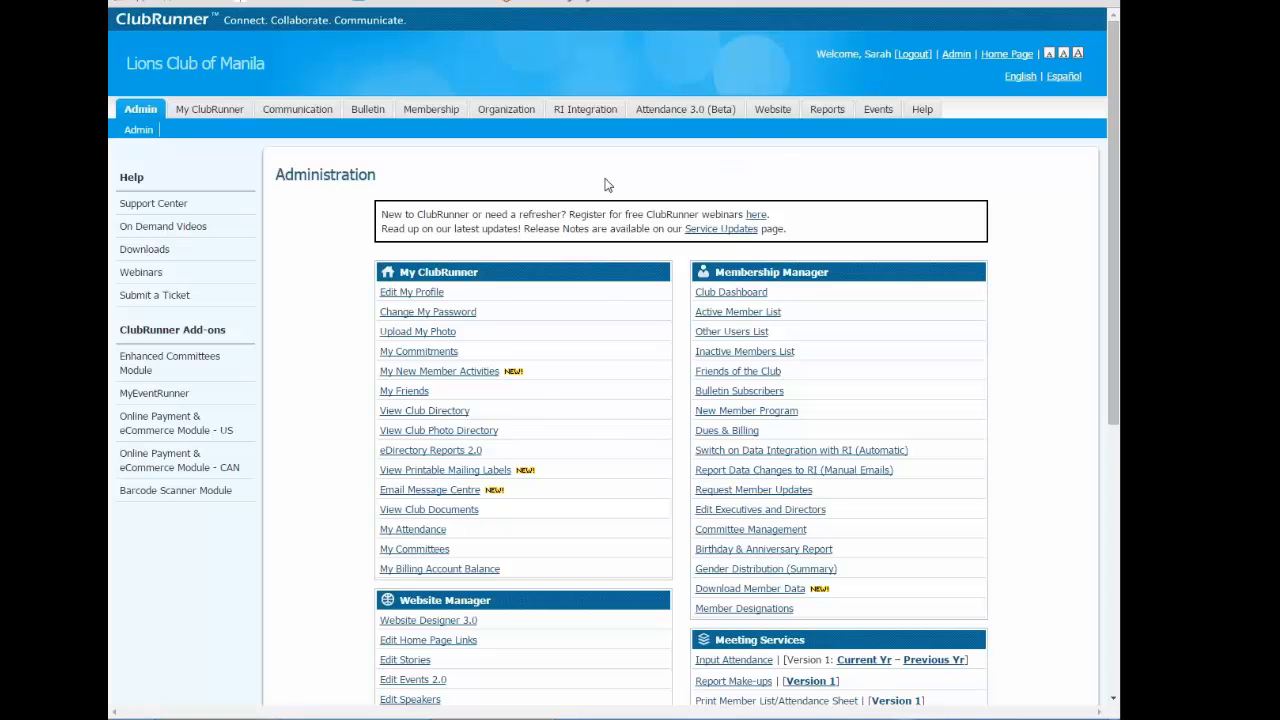
scroll(606, 185, "down", 2)
scroll(632, 212, "up", 1)
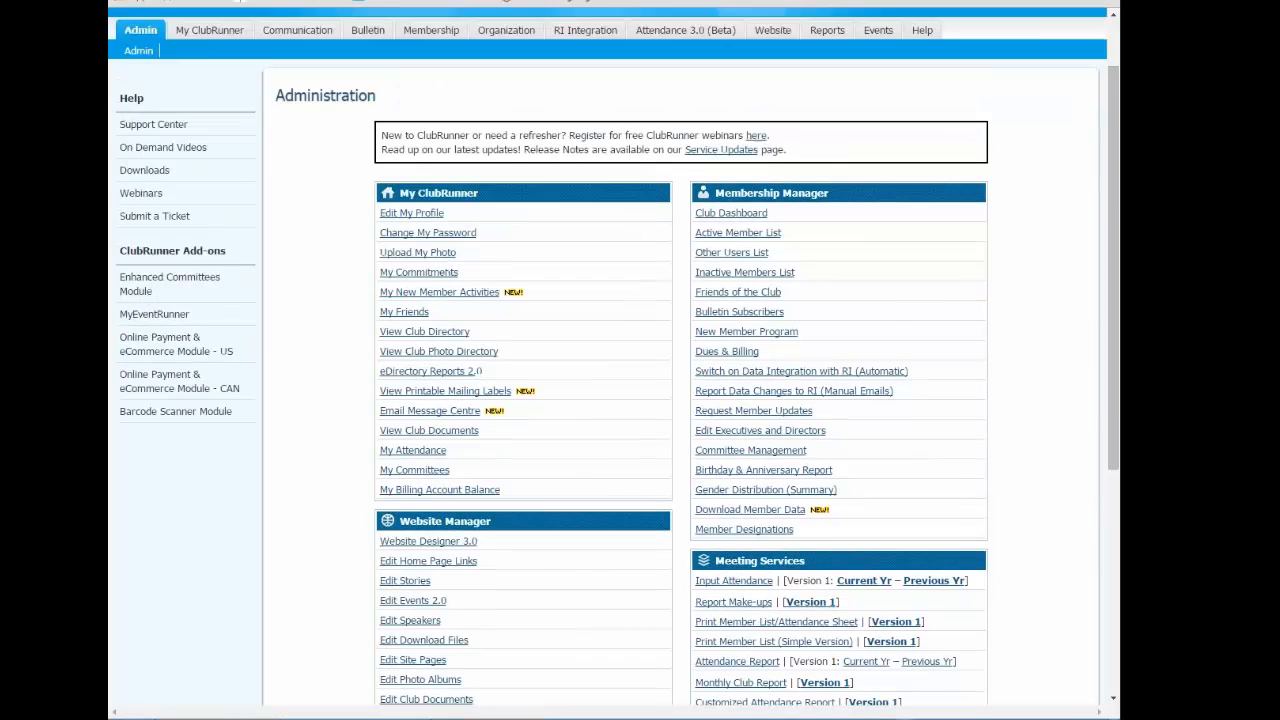
scroll(837, 160, "down", 2)
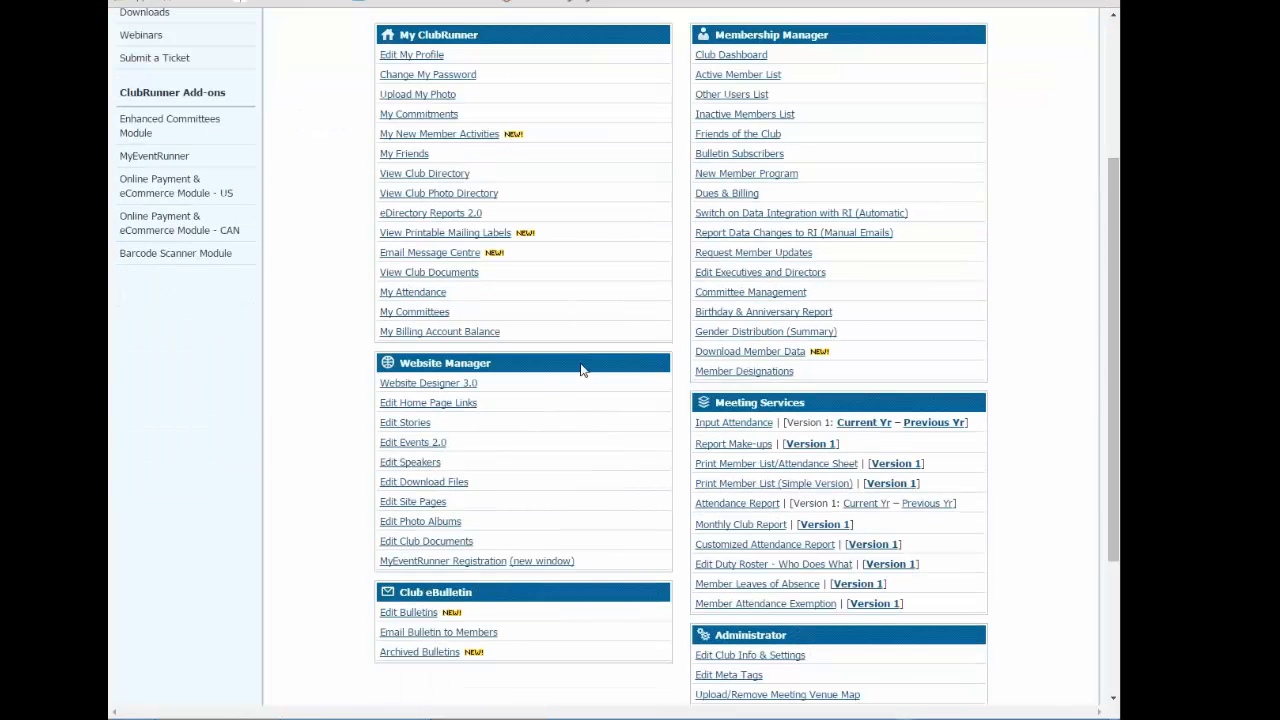
left_click(412, 501)
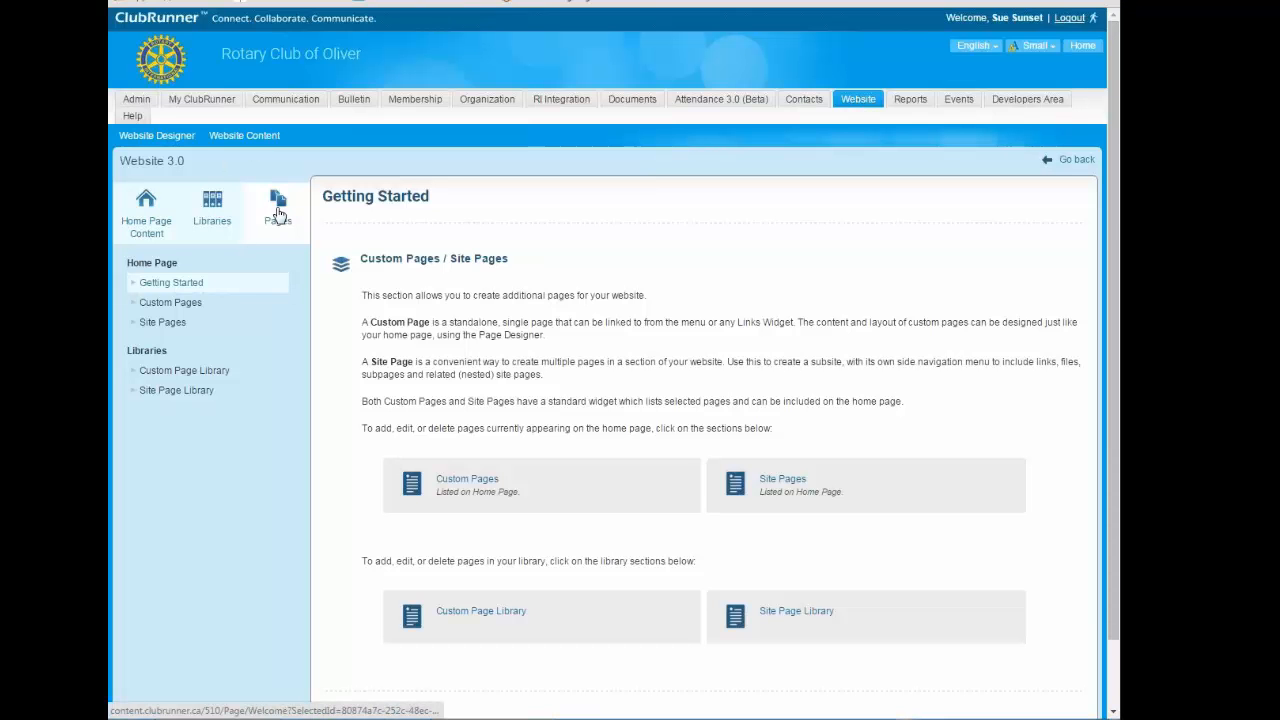
scroll(857, 371, "down", 2)
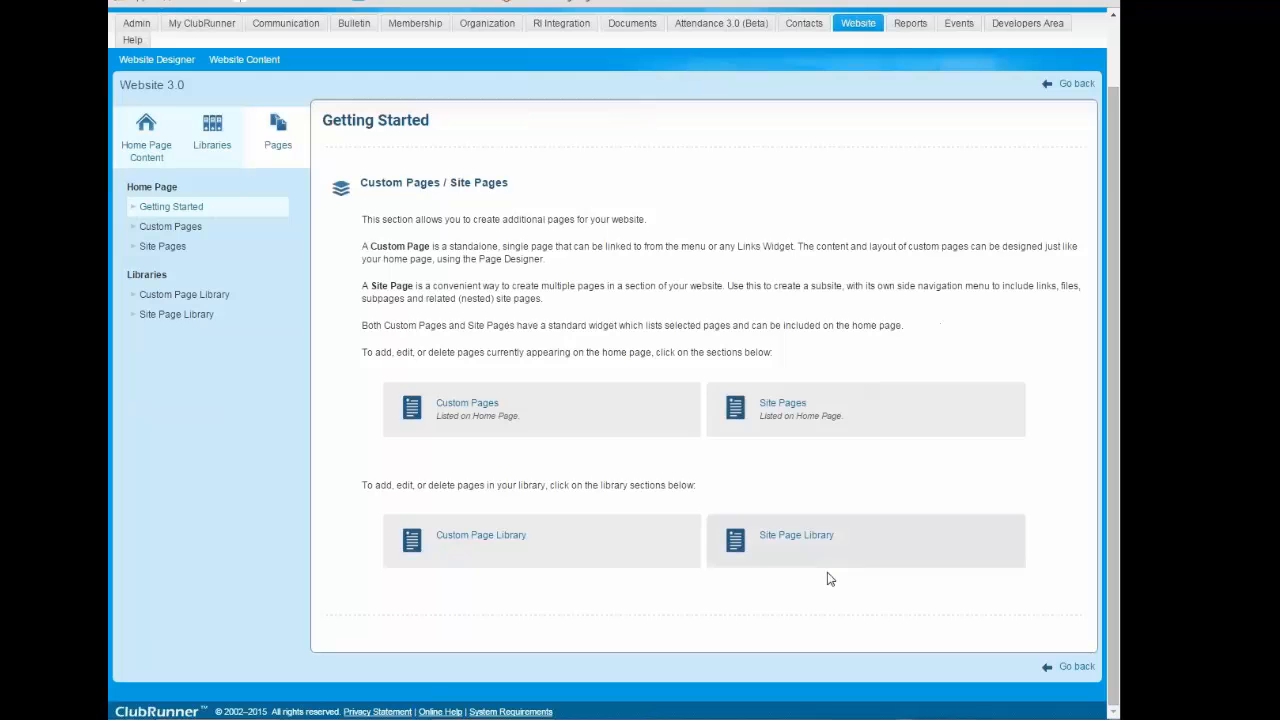
left_click(800, 409)
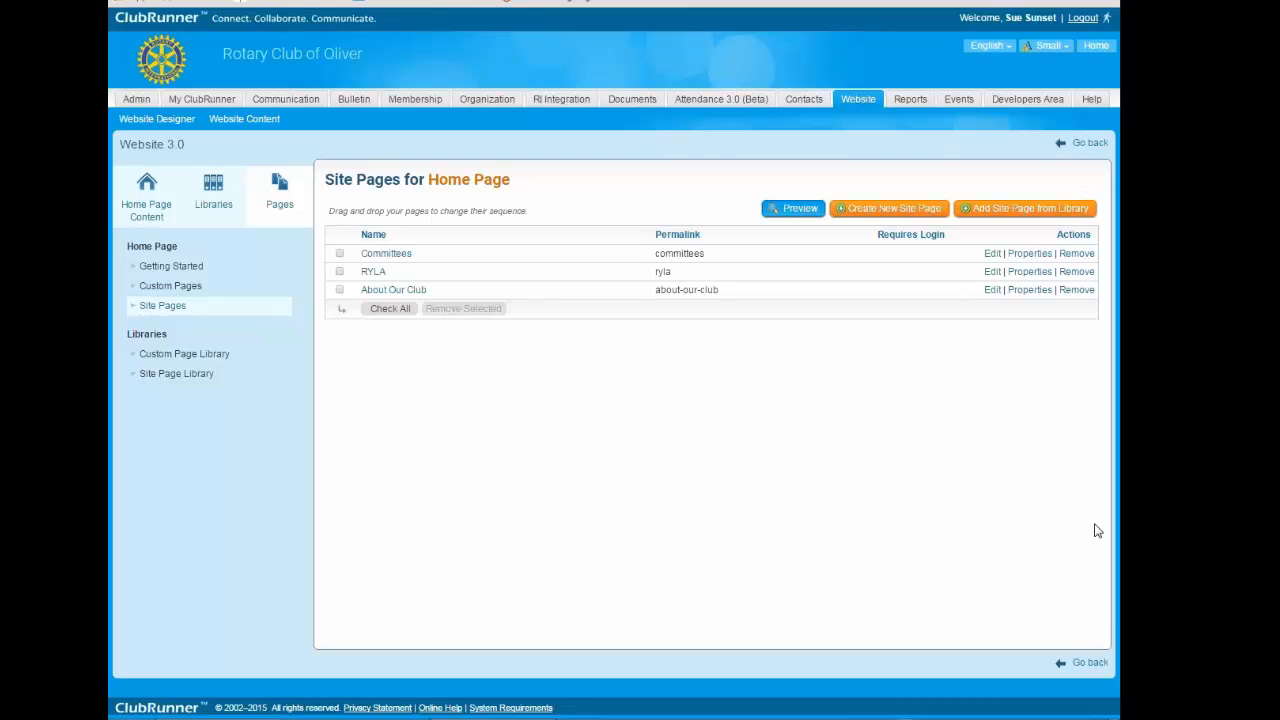
- Create a public site page named "ClubRunner Demo Site Page" with permalink clubrunner-demo-site-page, displayed on the home page, leaving the owner blank
left_click(901, 212)
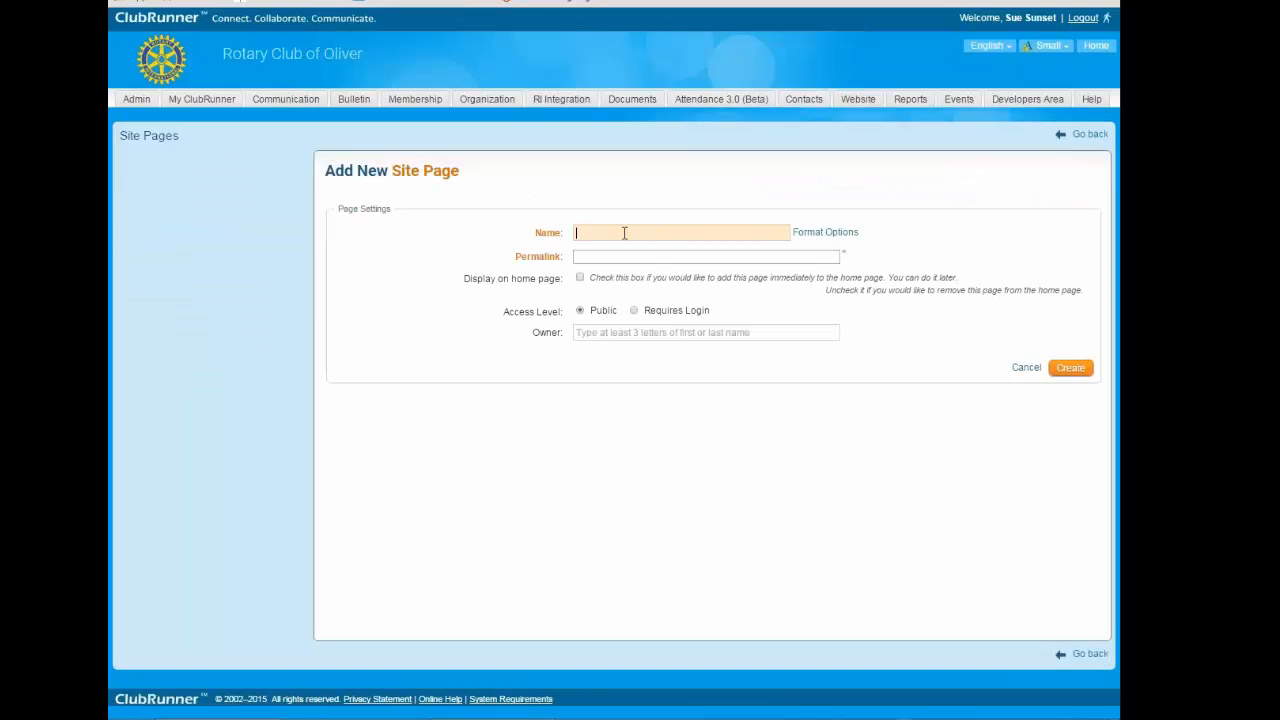
type("ClubRunner Demo Site Page")
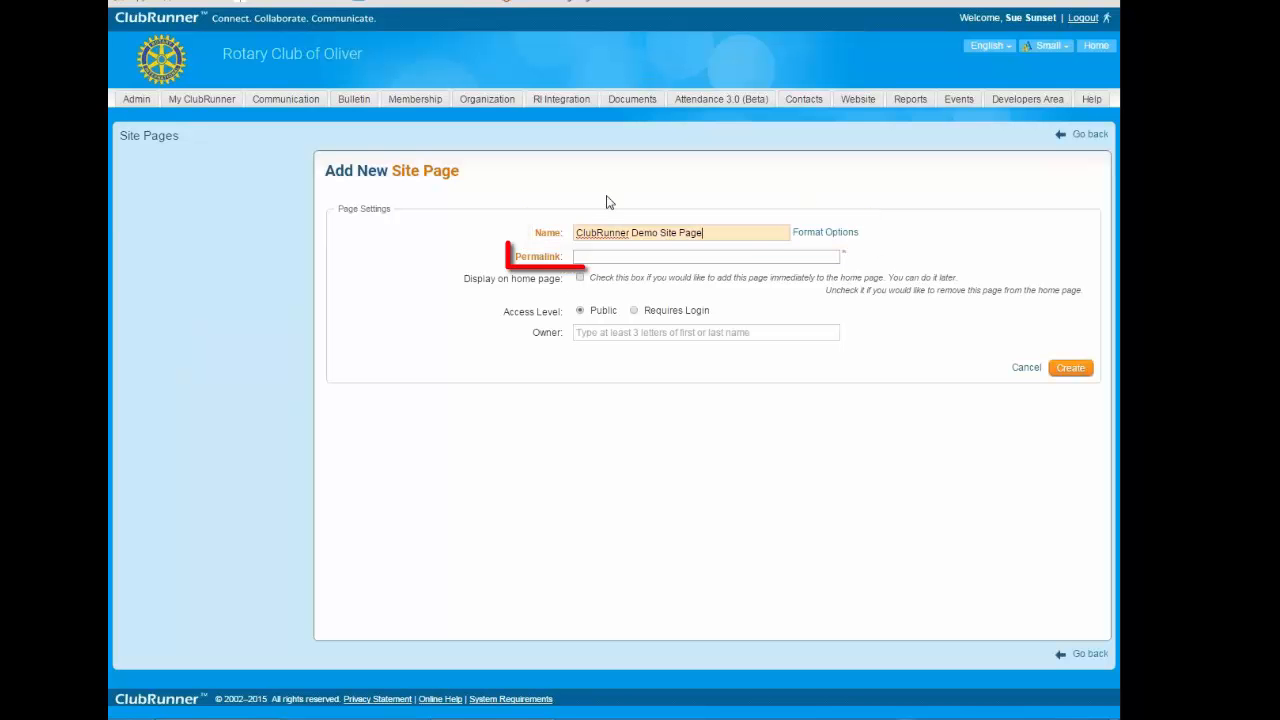
key("Tab")
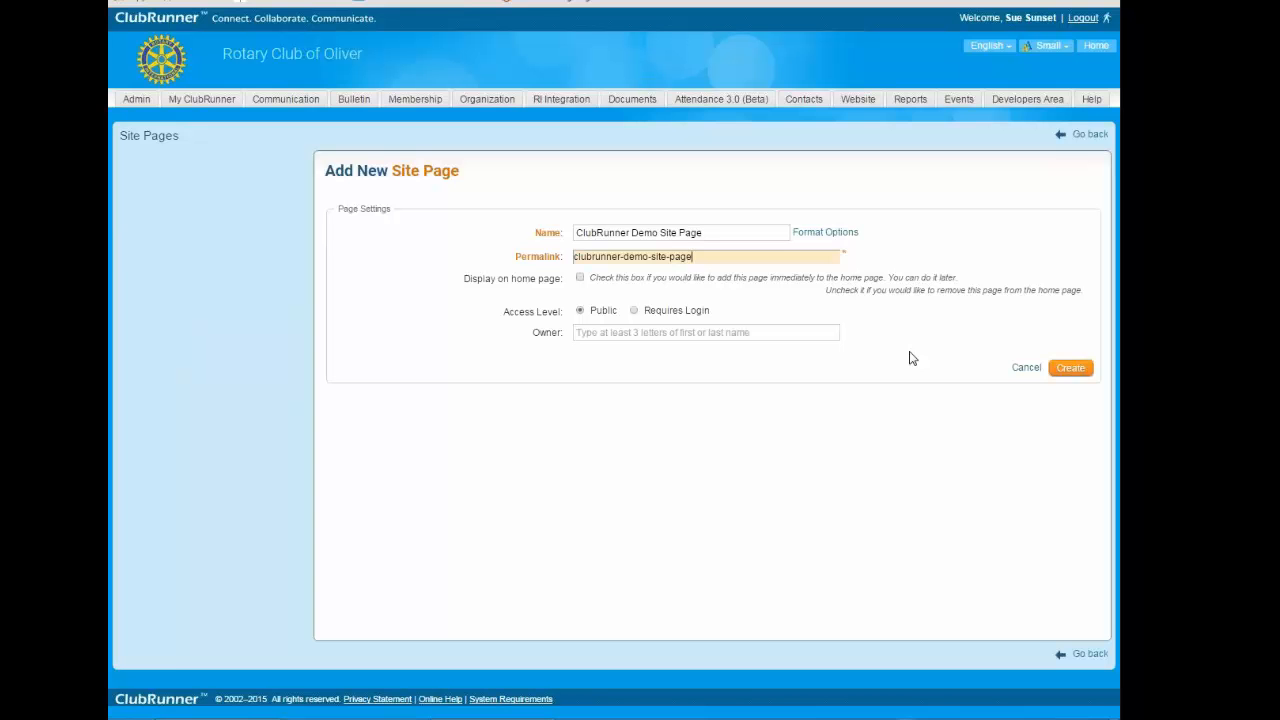
left_click(580, 278)
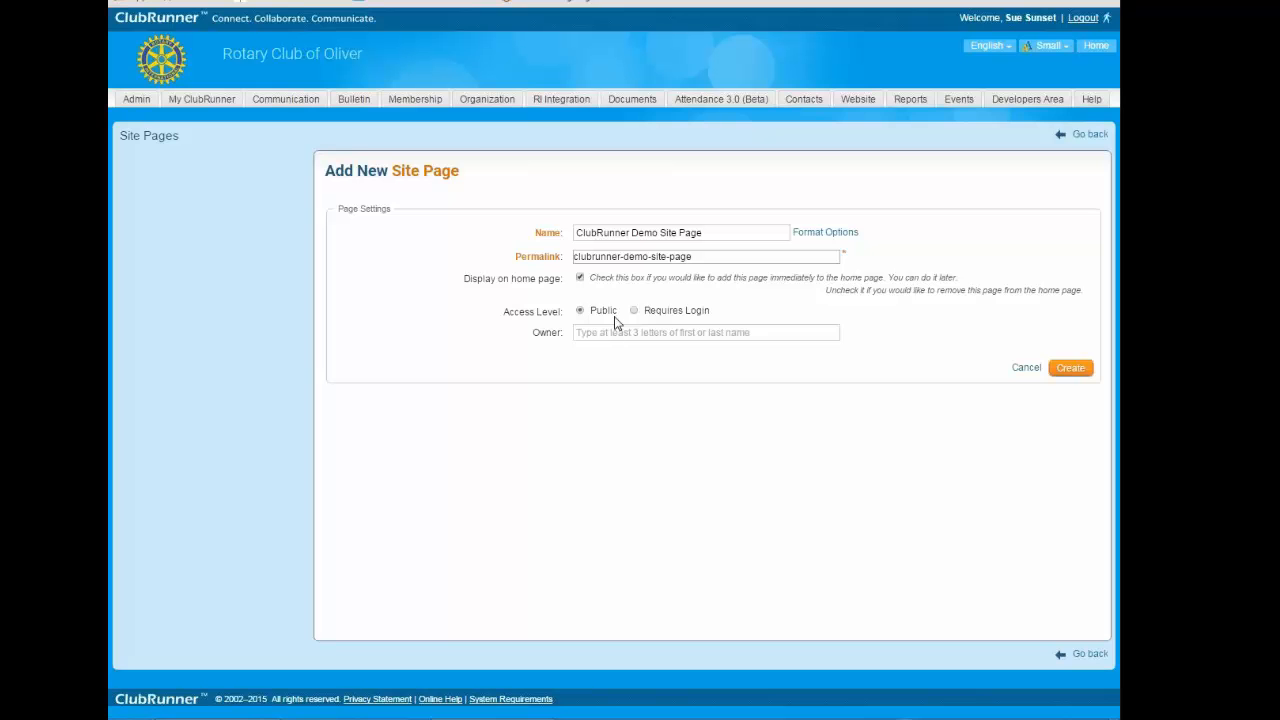
left_click(738, 333)
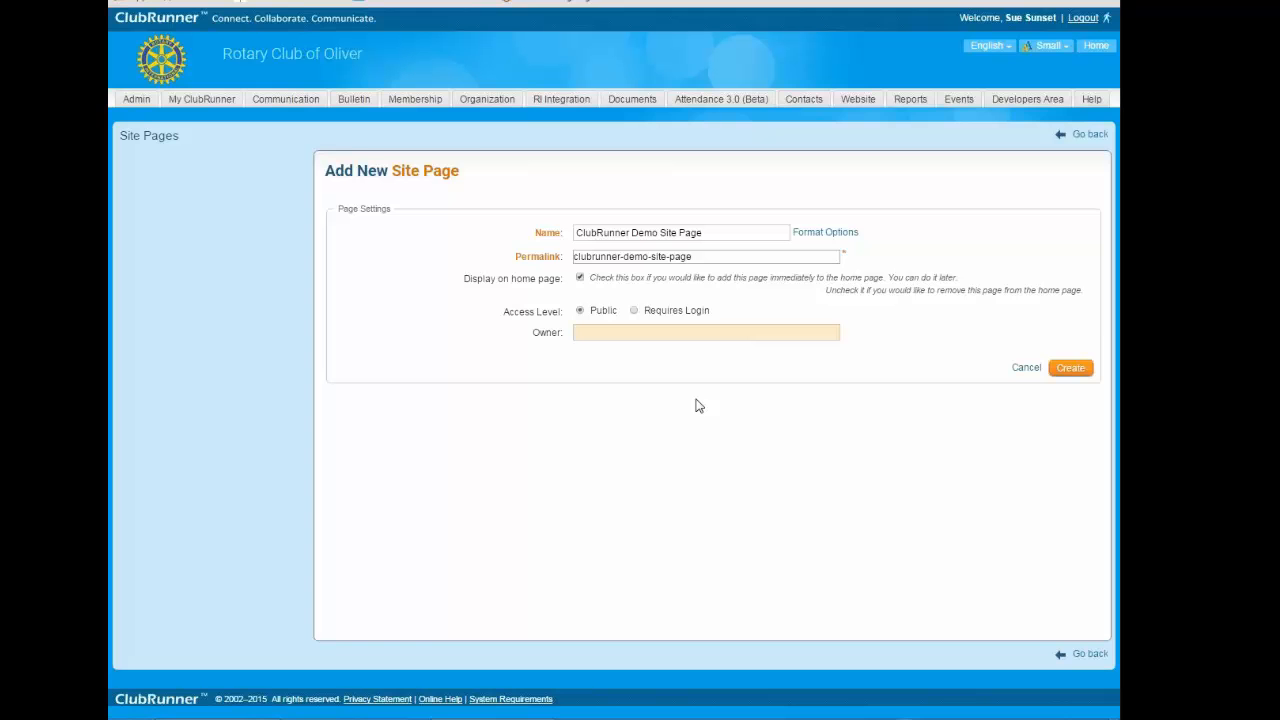
left_click(1068, 368)
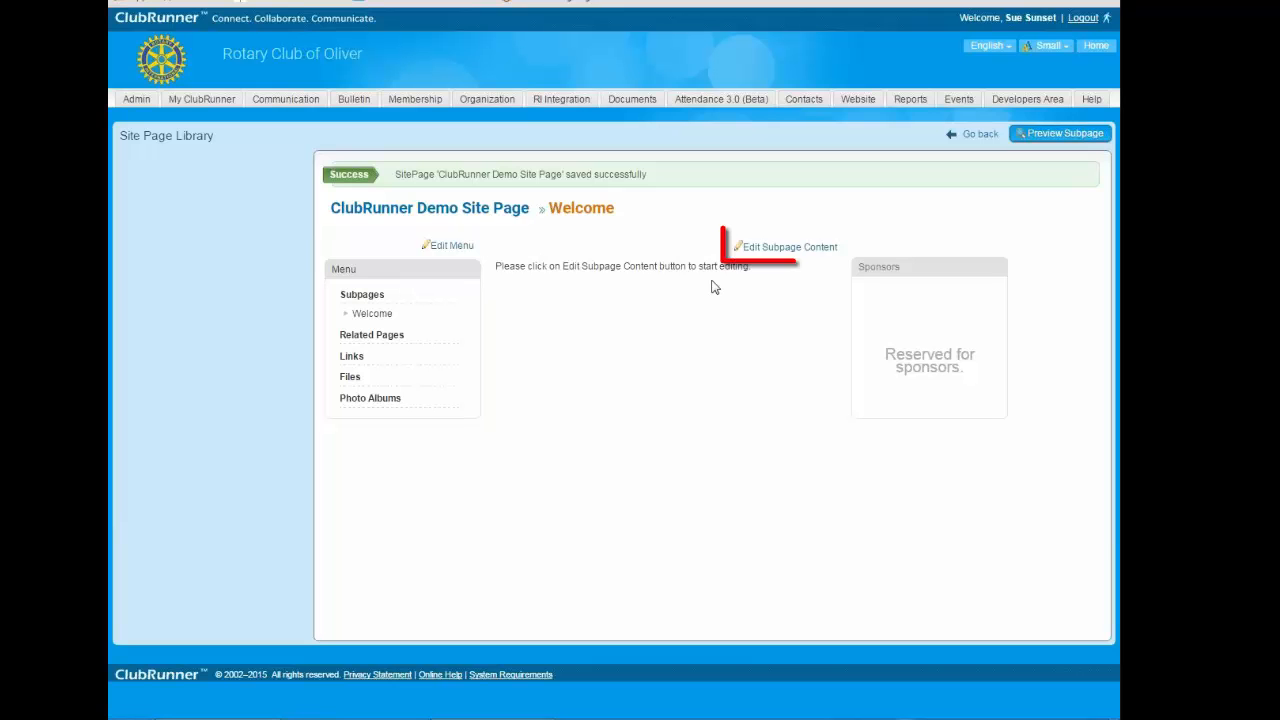
- Fill the Welcome subpage with "Hello," and "This is the ClubRunner demo page for site pages." on separate lines, and publish it
left_click(786, 250)
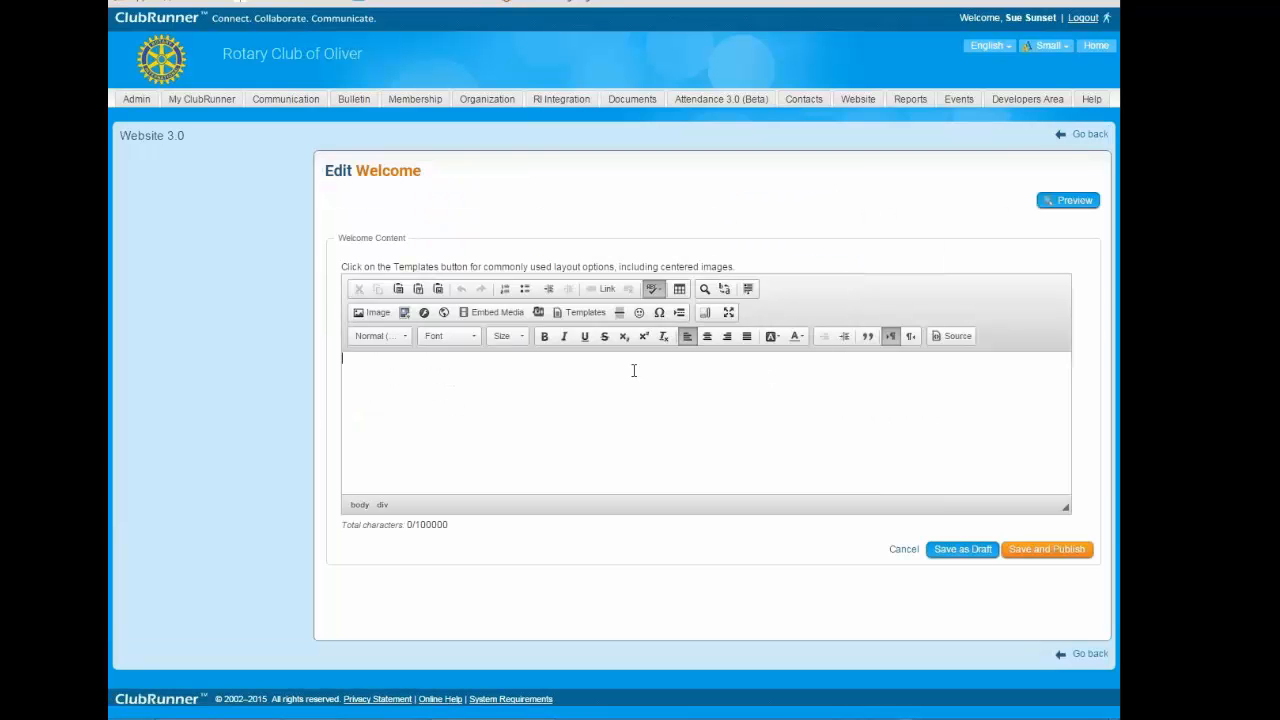
type("Hrlllo,")
key("Return")
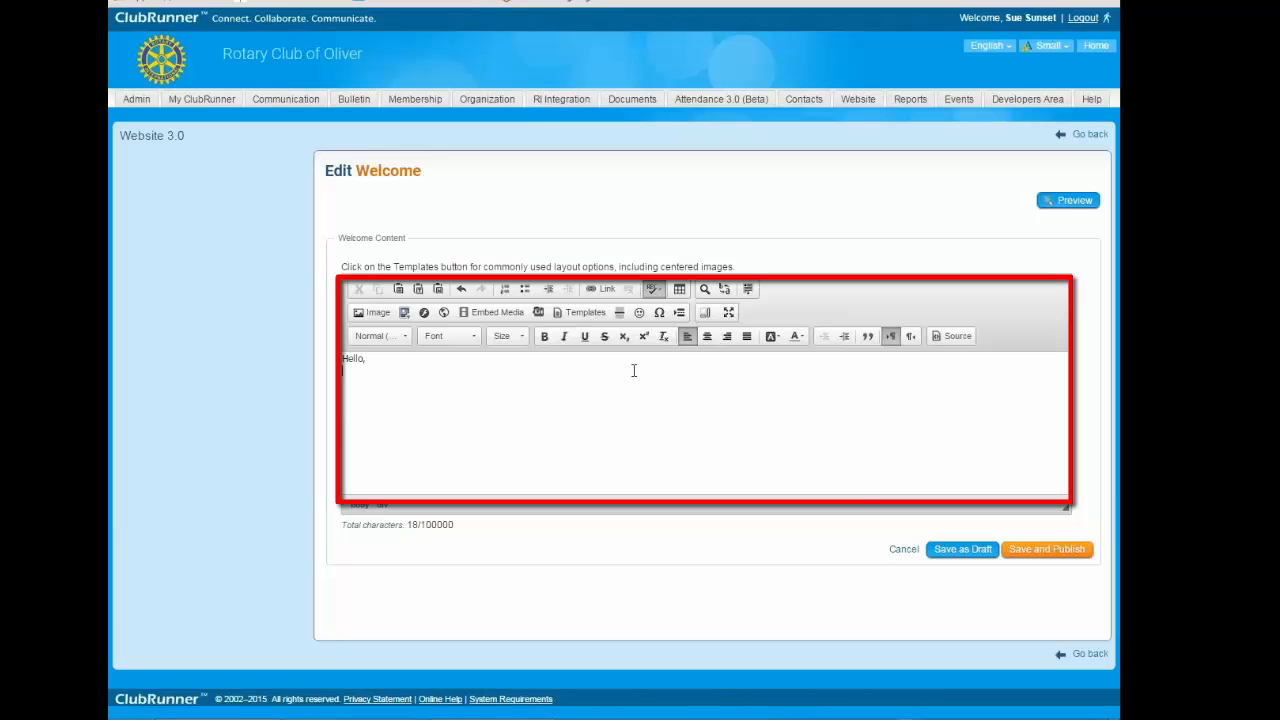
type("This is the ClubRunner demo page for site pages.")
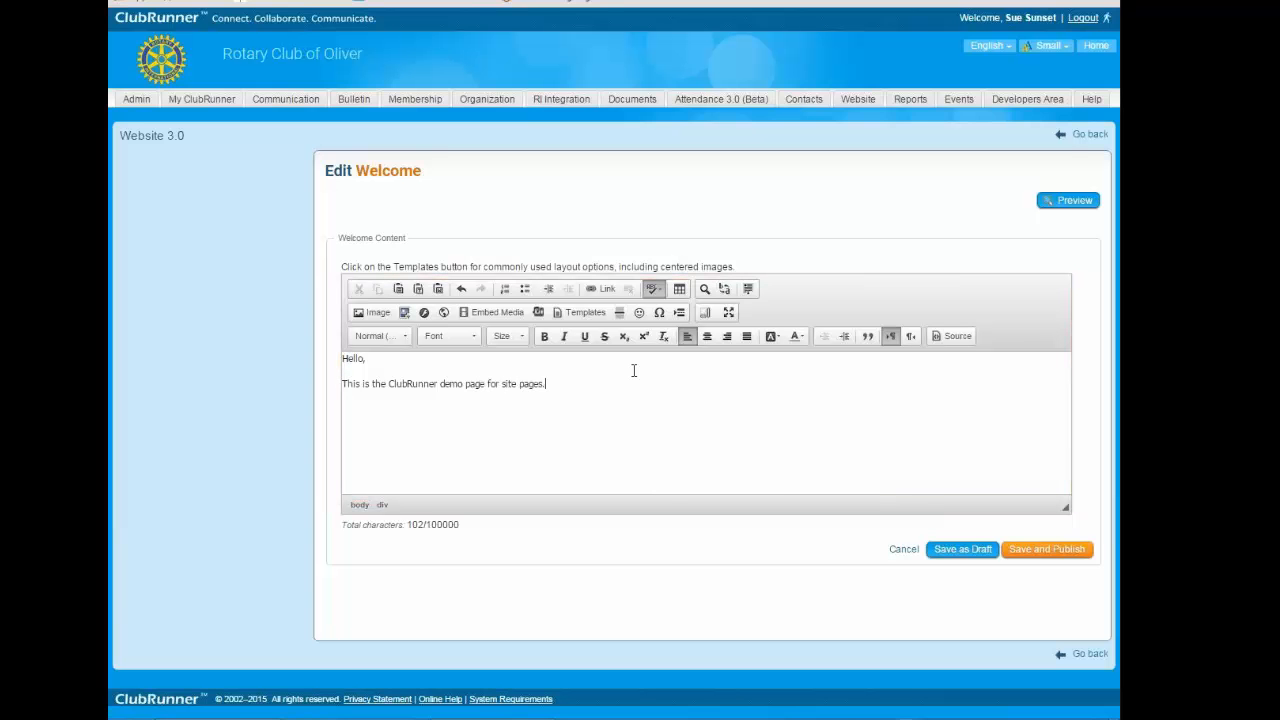
left_click(1047, 549)
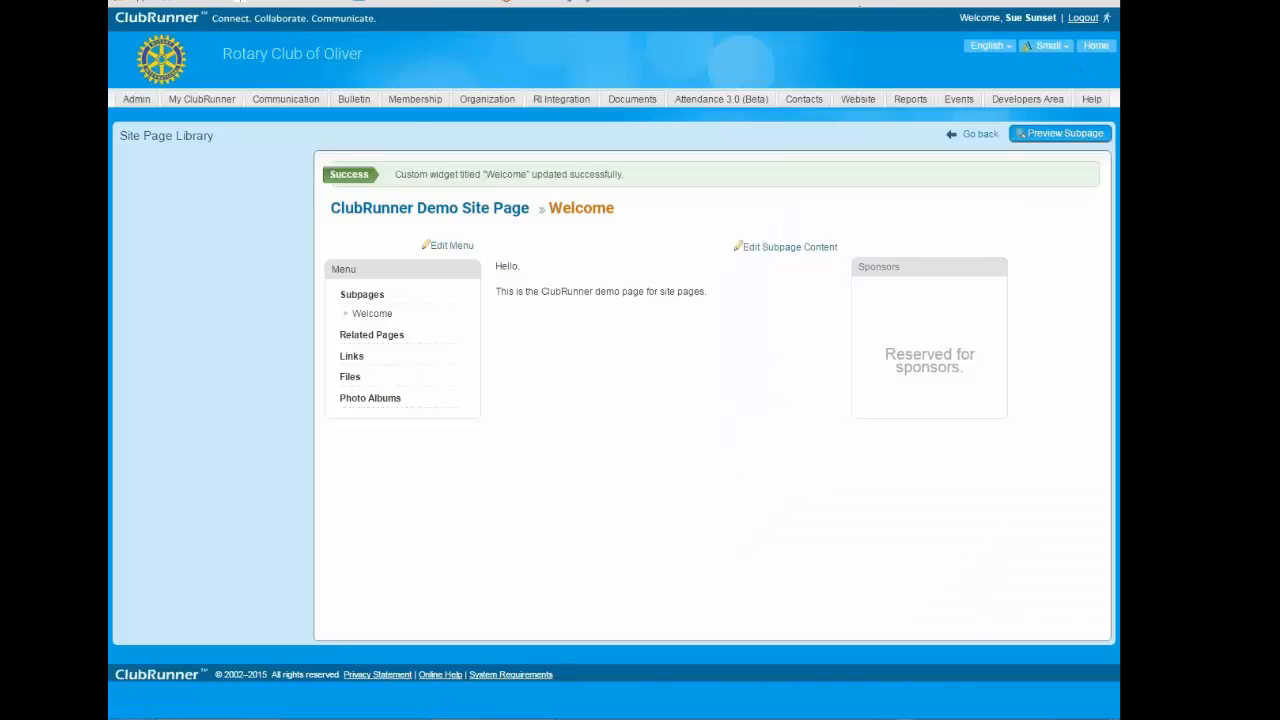
- Reload the public home page and view the new ClubRunner Demo Site Page from its site pages list
left_click(859, 2)
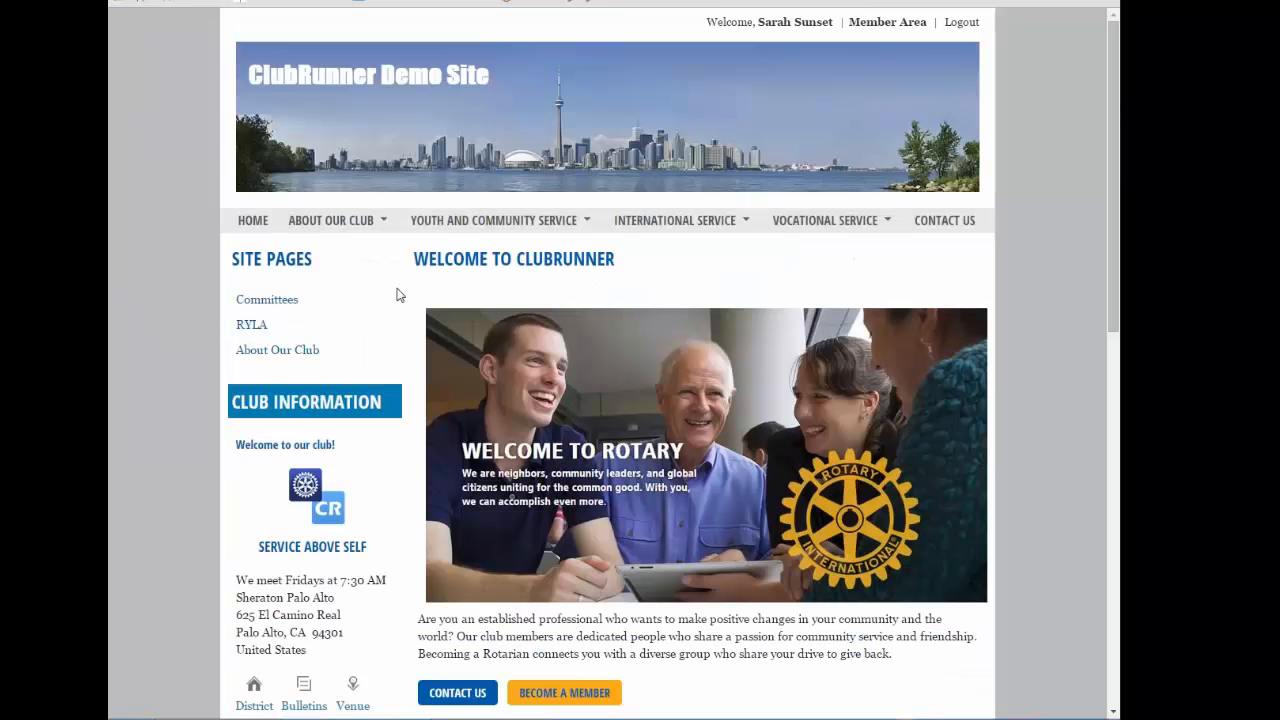
key("F5")
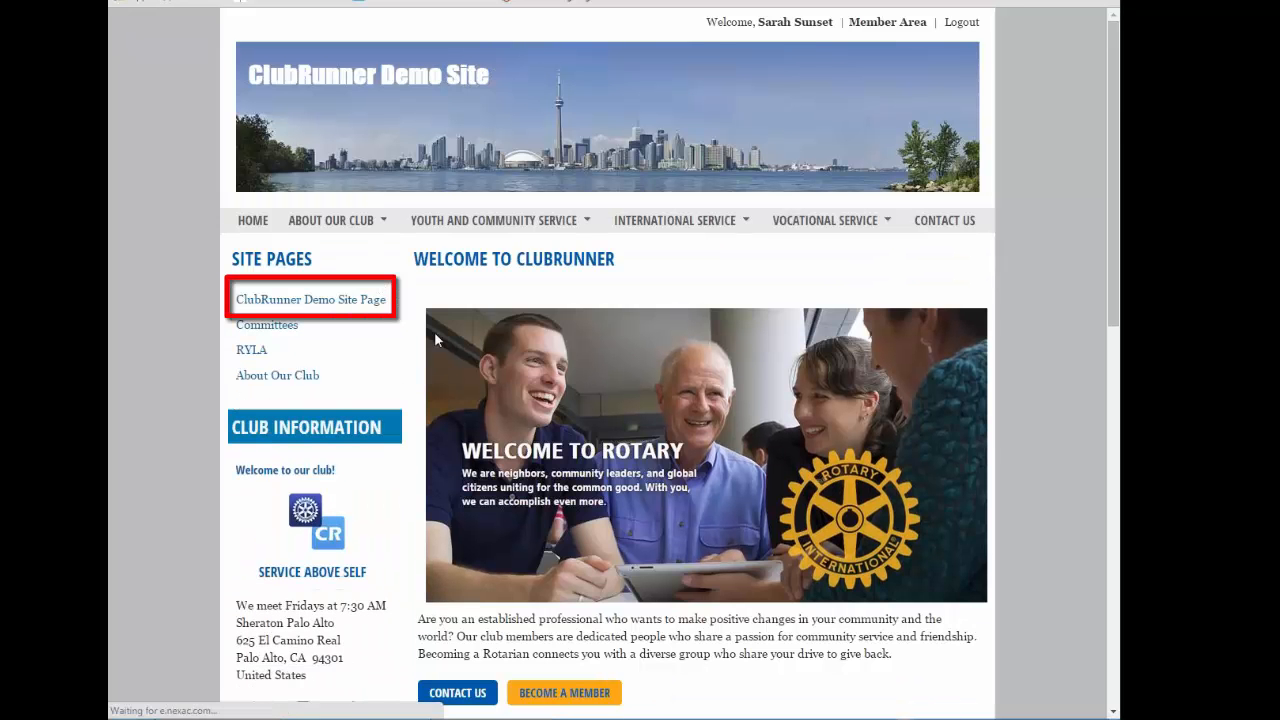
left_click(323, 307)
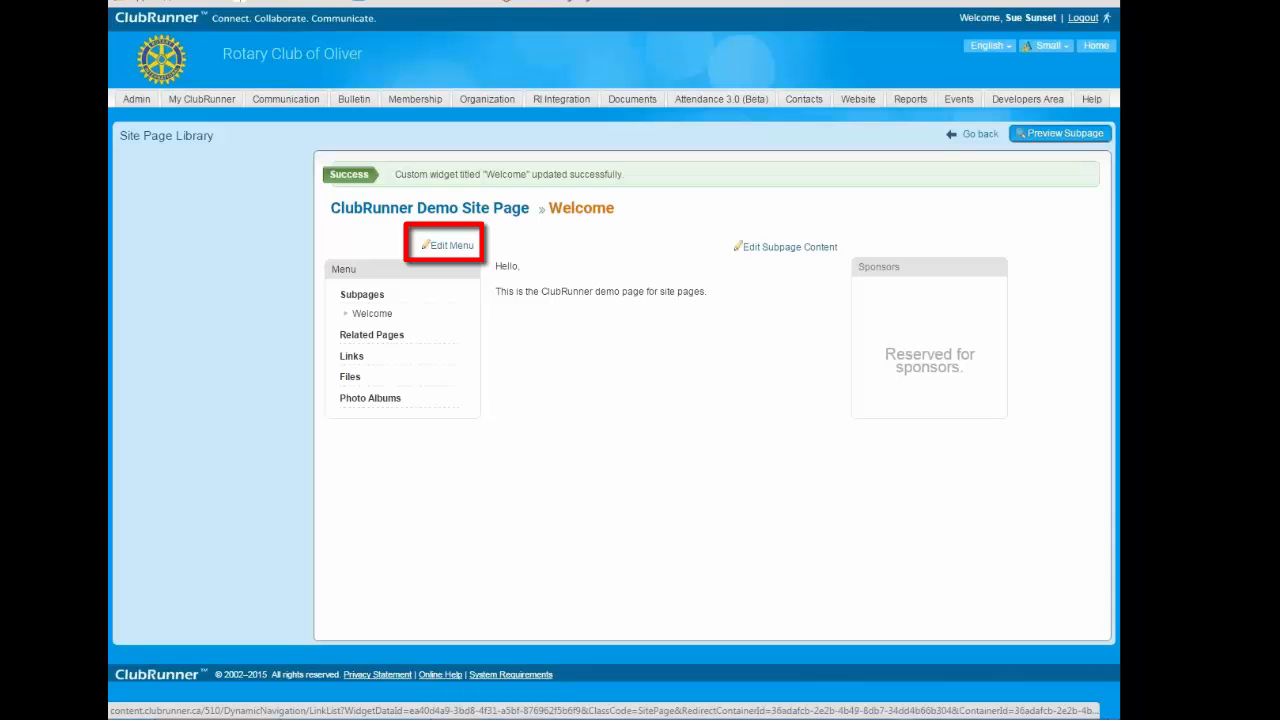
- Start a new link in the Subpages group of the demo site page's menu with the link text "A Sub Page"
left_click(452, 245)
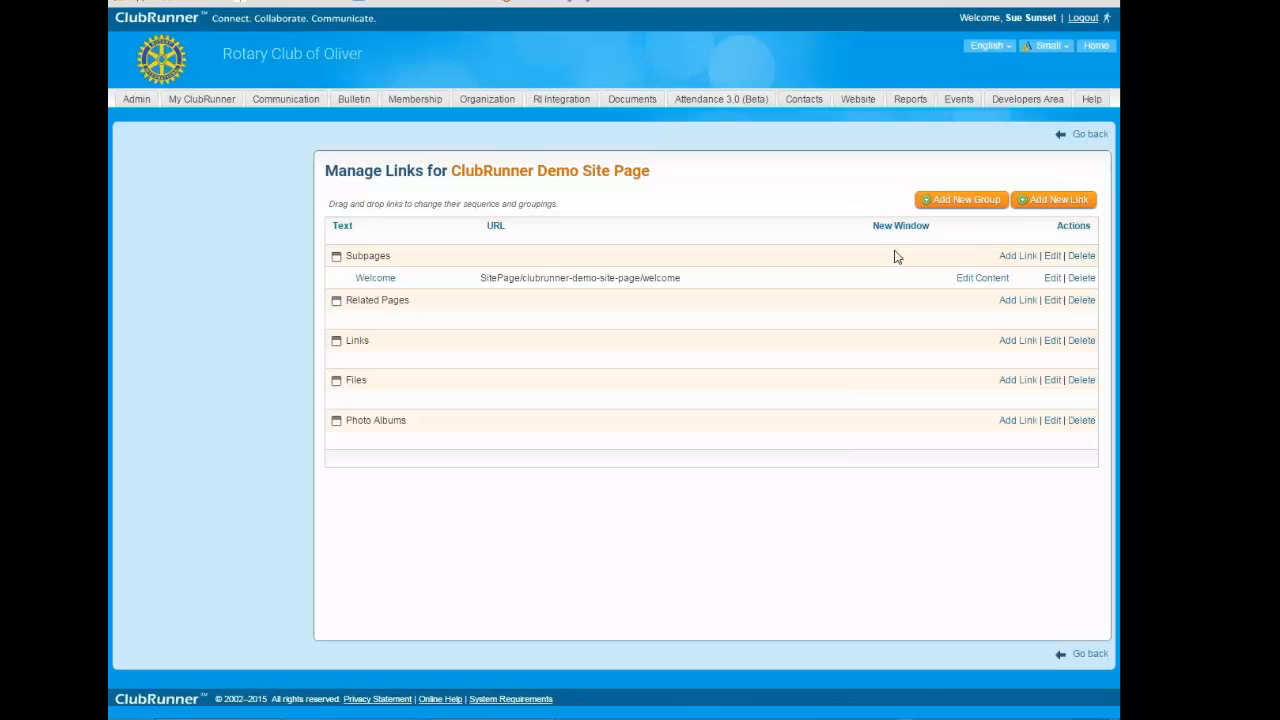
left_click(1018, 256)
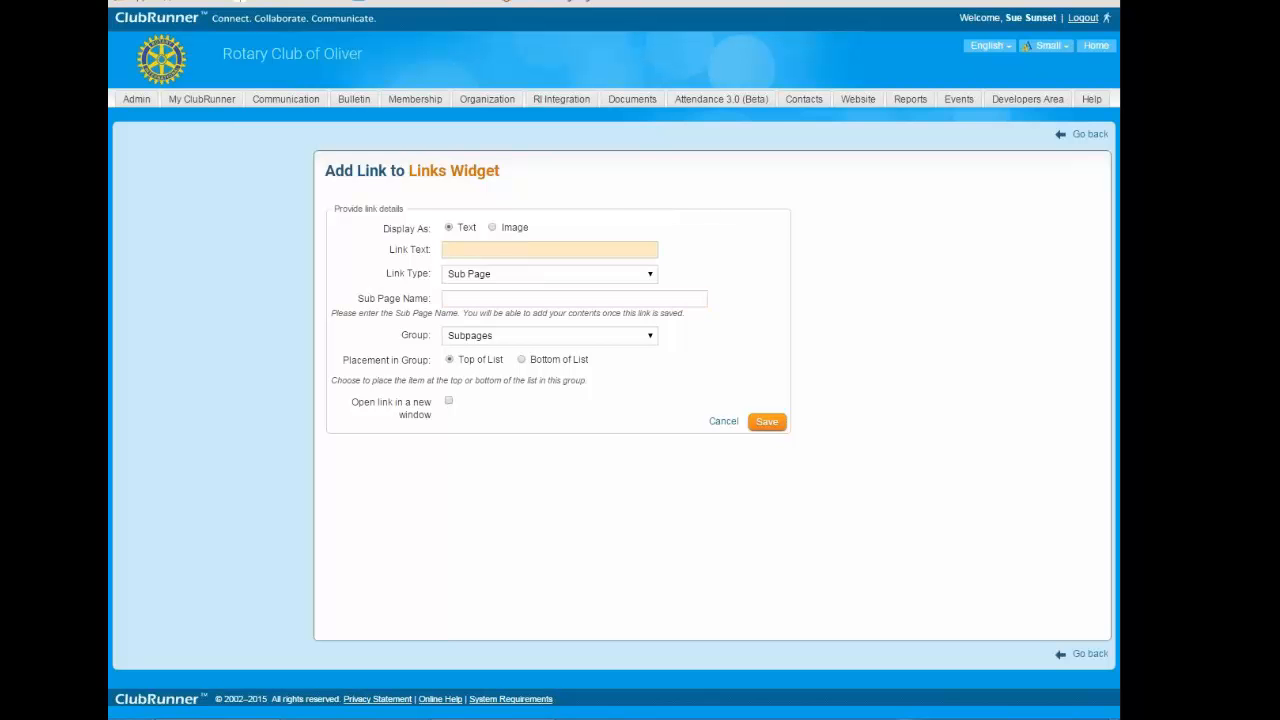
type("A Sub P")
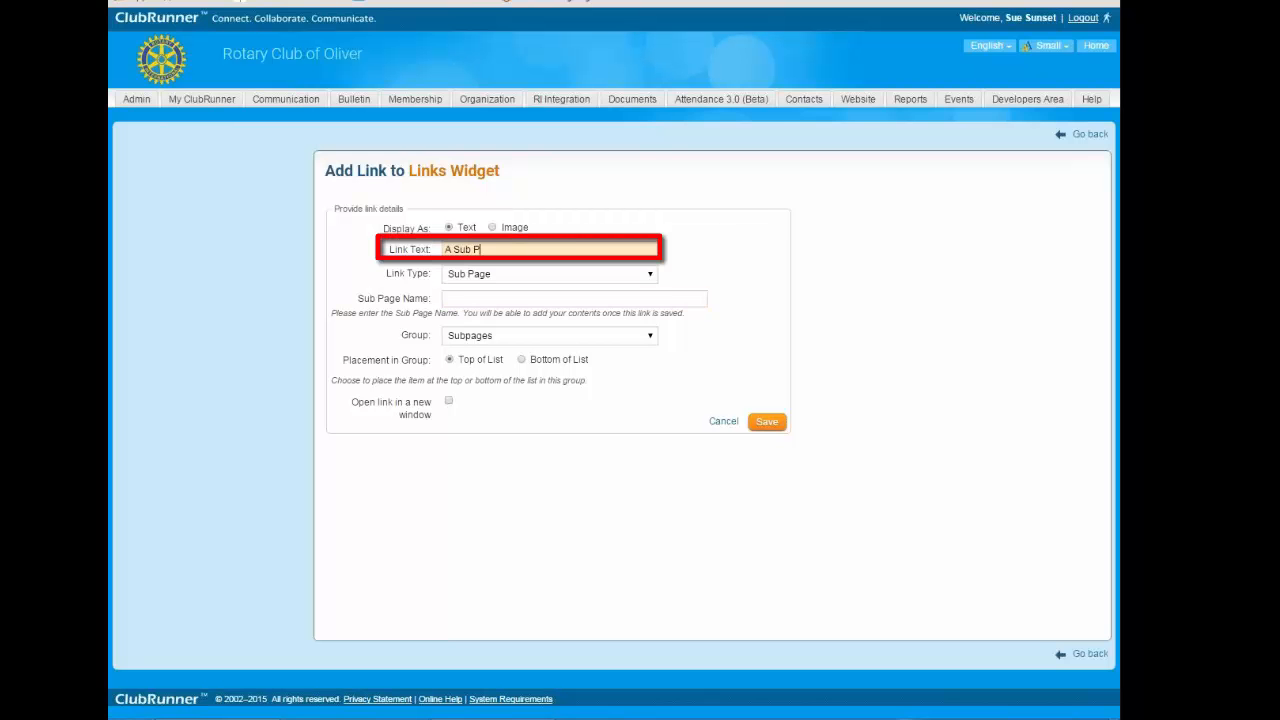
type("age")
- Examine the fields offered for the new link by the Link, Photo Album, Related Page and Download File link types
left_click(550, 274)
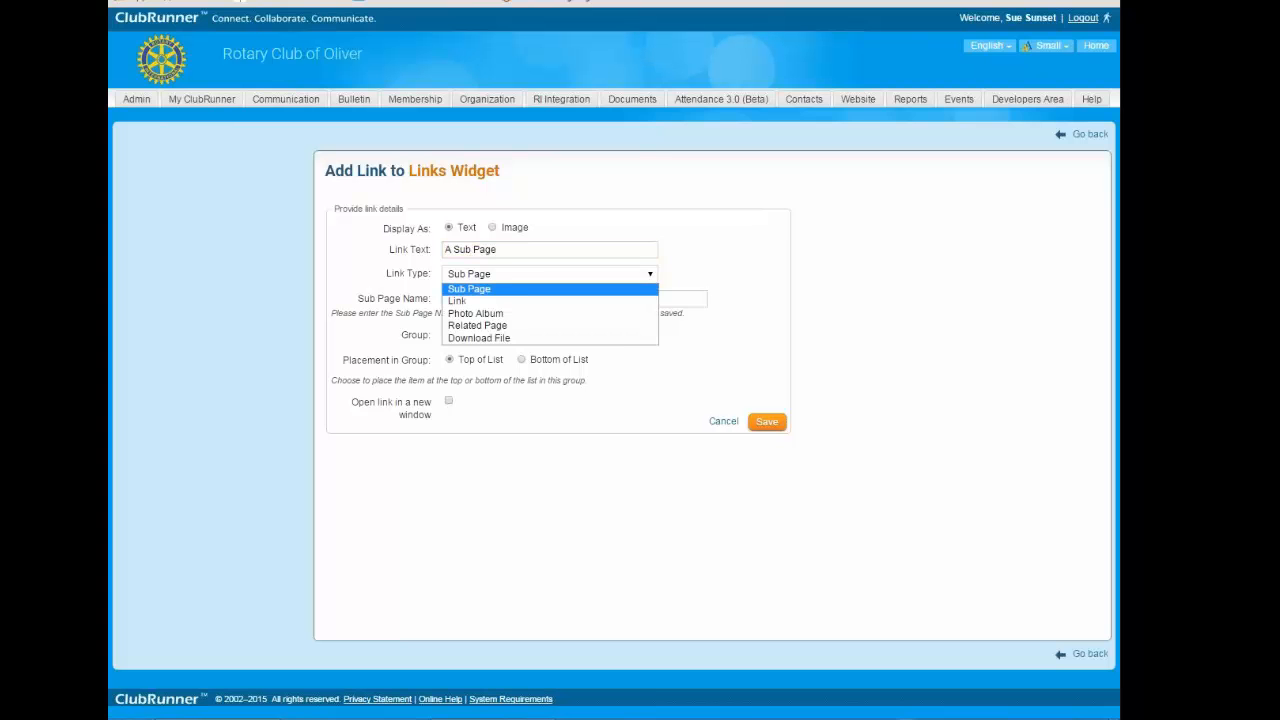
left_click(527, 300)
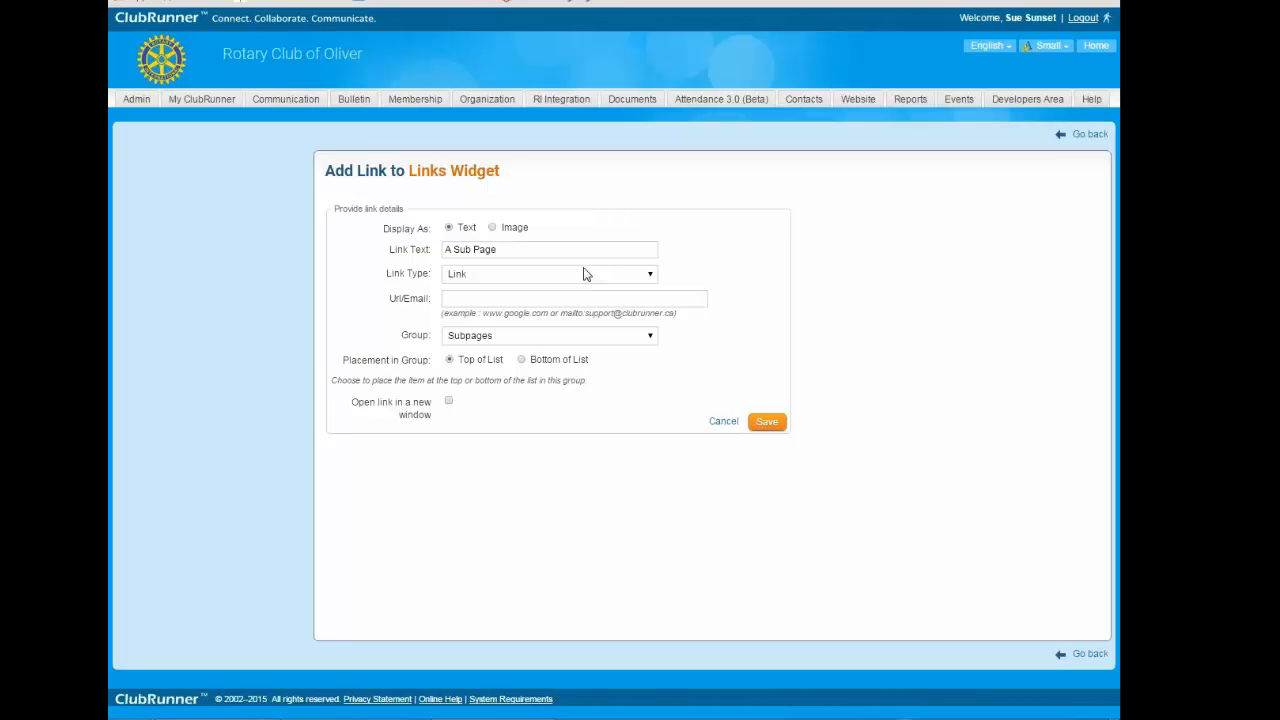
left_click(586, 274)
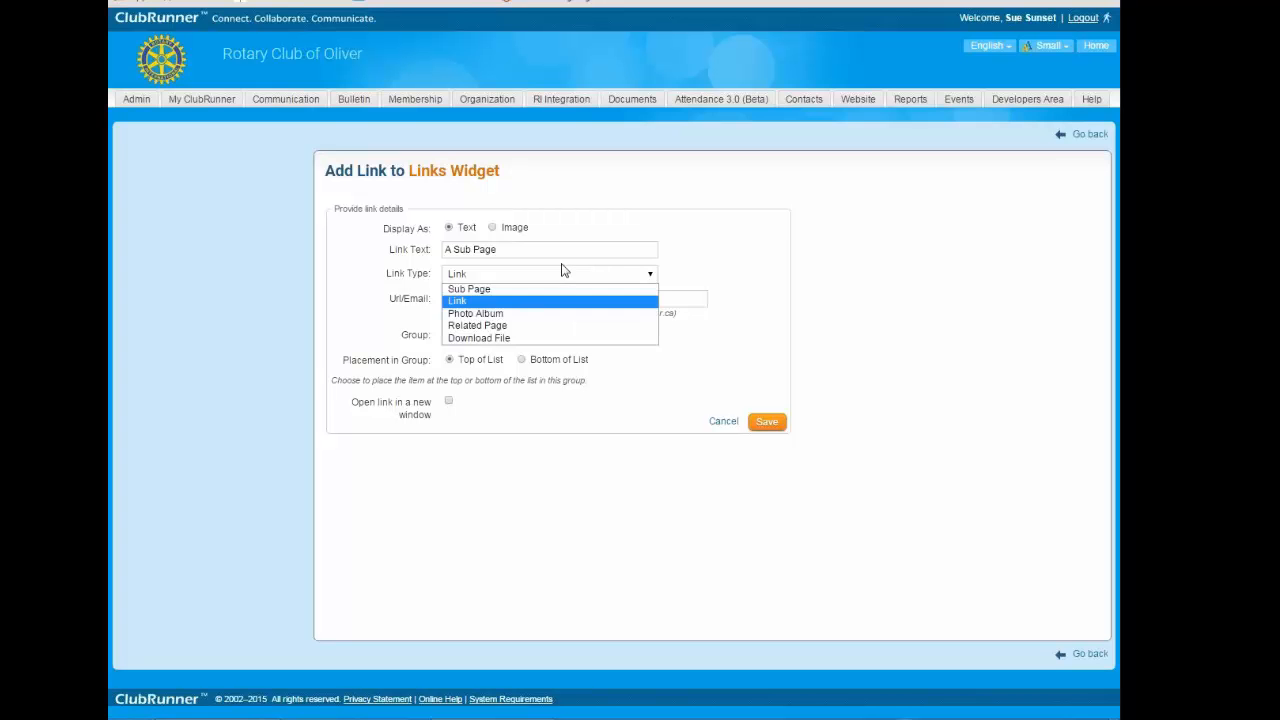
left_click(584, 313)
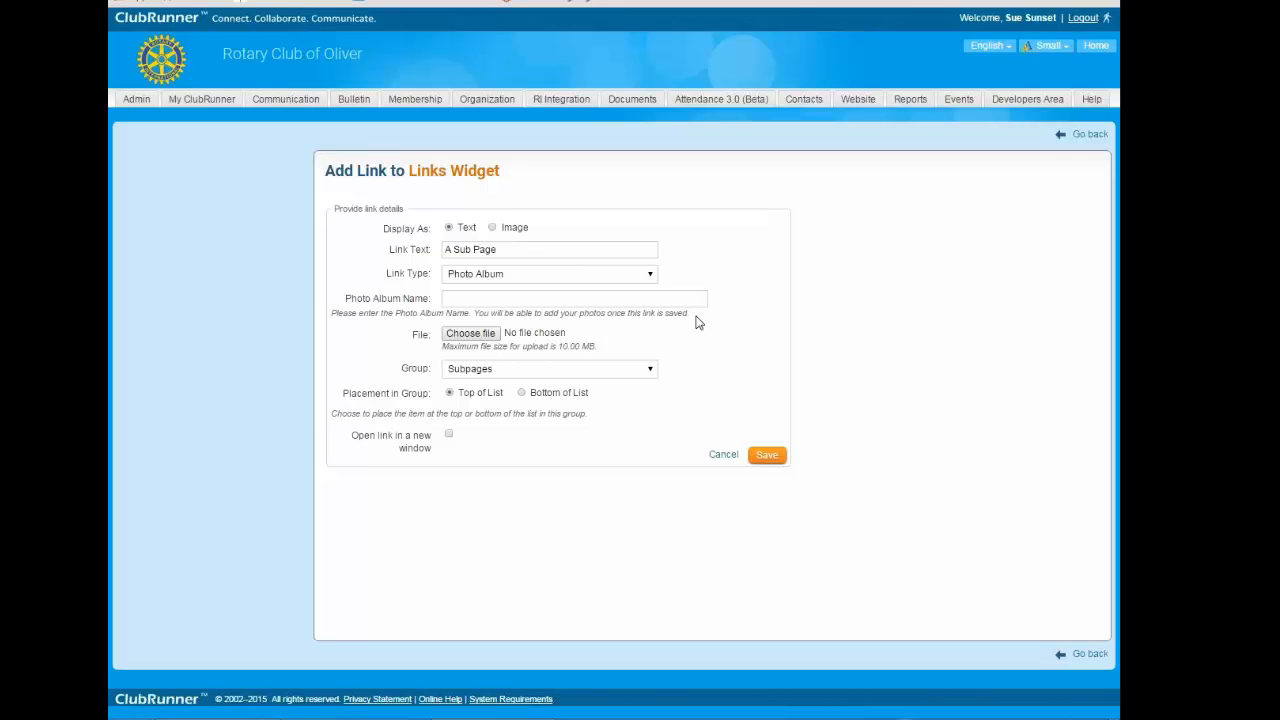
left_click(618, 279)
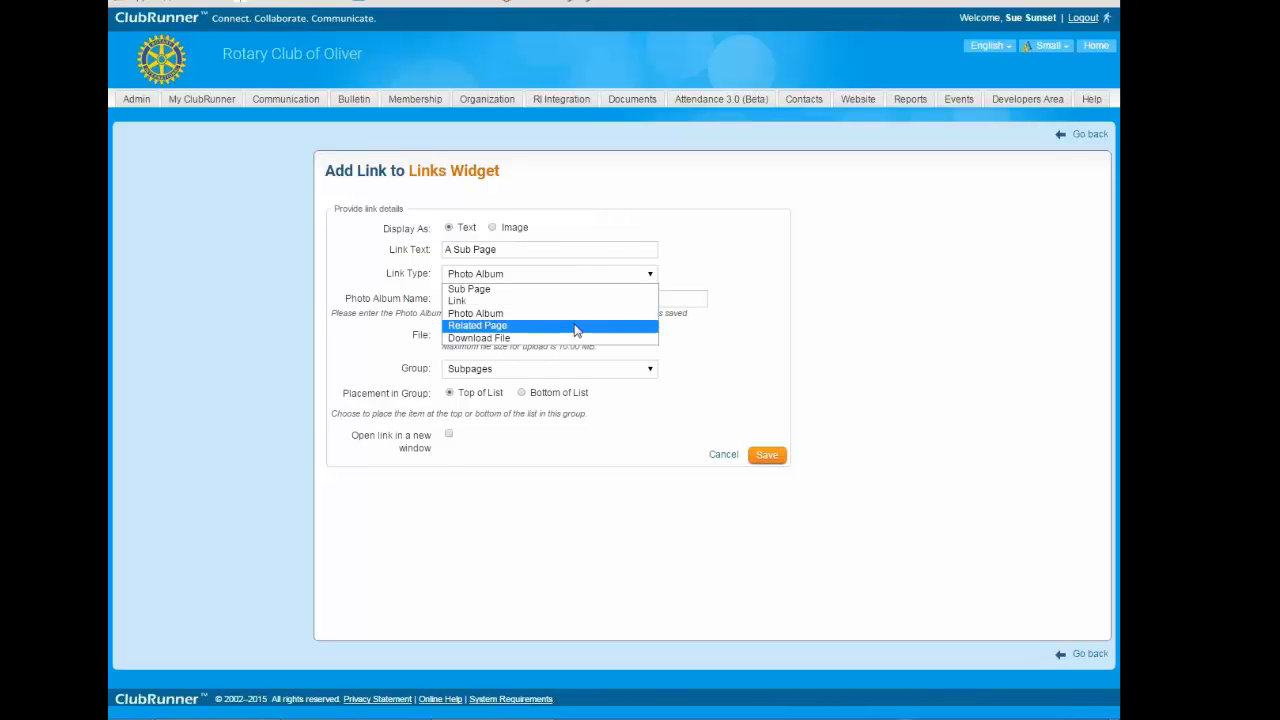
left_click(576, 326)
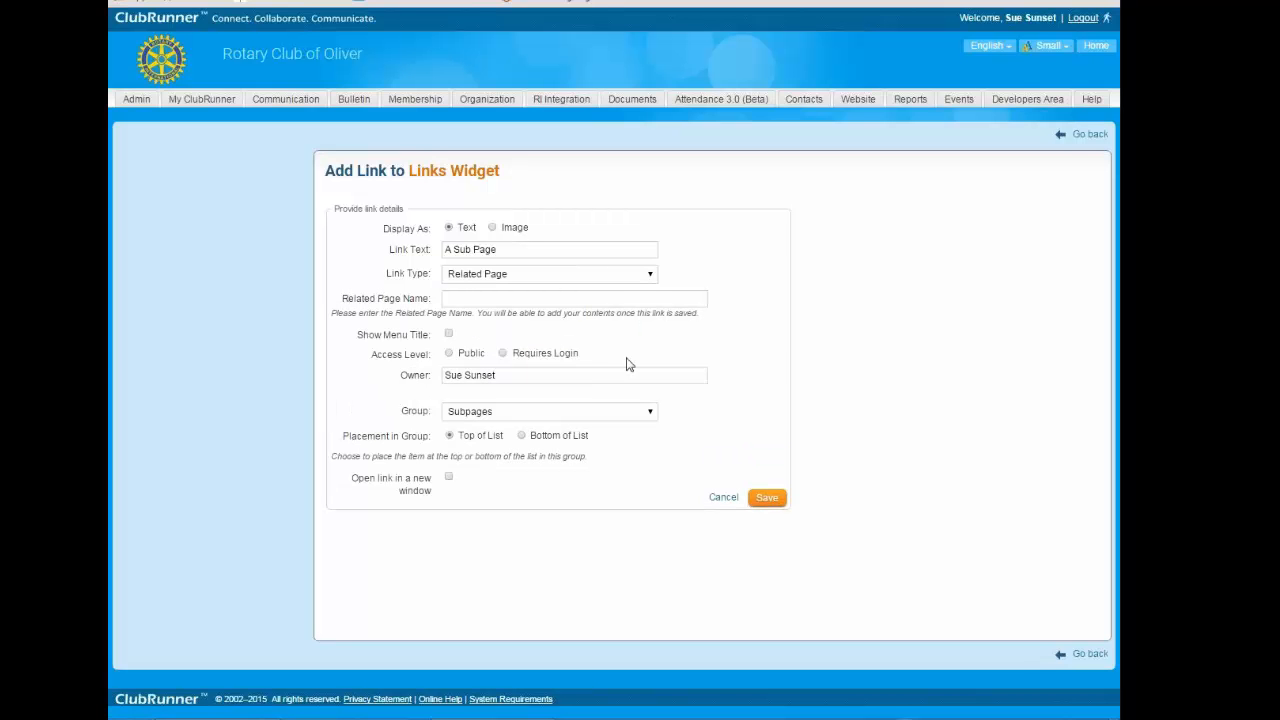
left_click(598, 272)
left_click(554, 339)
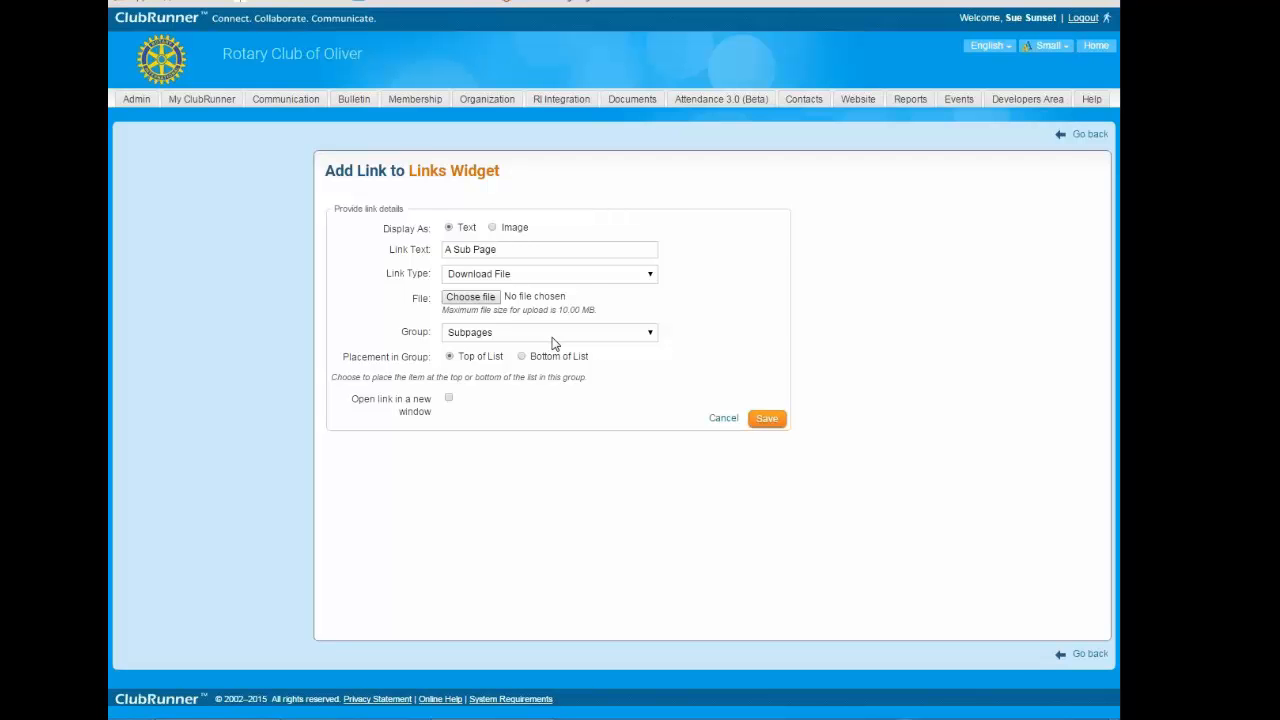
- Set the link type to Sub Page, name the subpage "A Sub Page", keep it in the Subpages group, and save the link
left_click(588, 275)
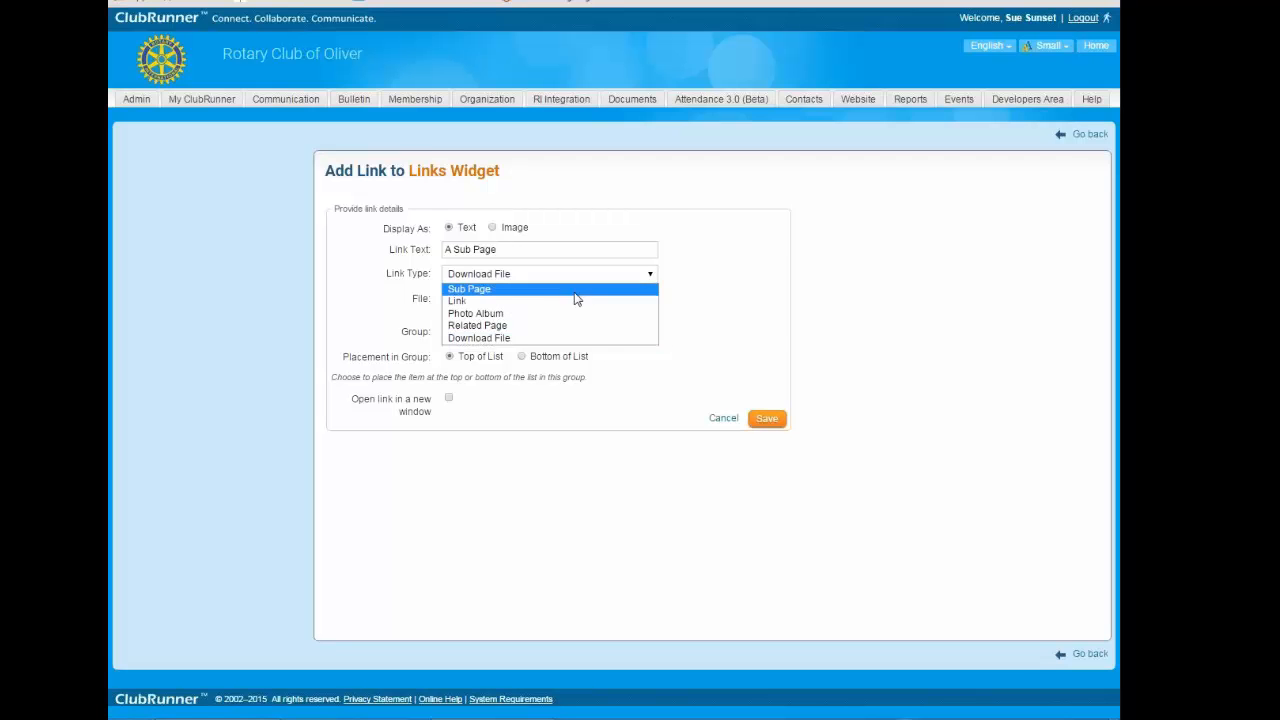
left_click(576, 294)
left_click(574, 298)
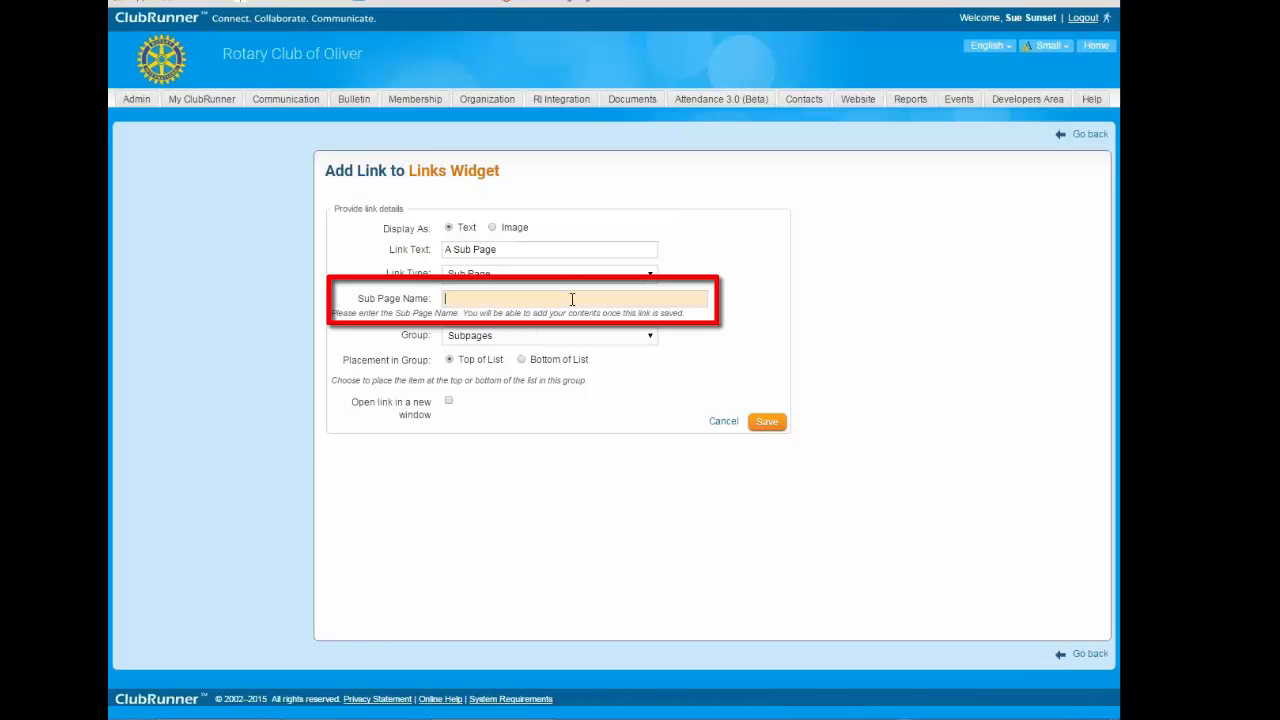
type("A Sub Page")
left_click(578, 335)
left_click(543, 352)
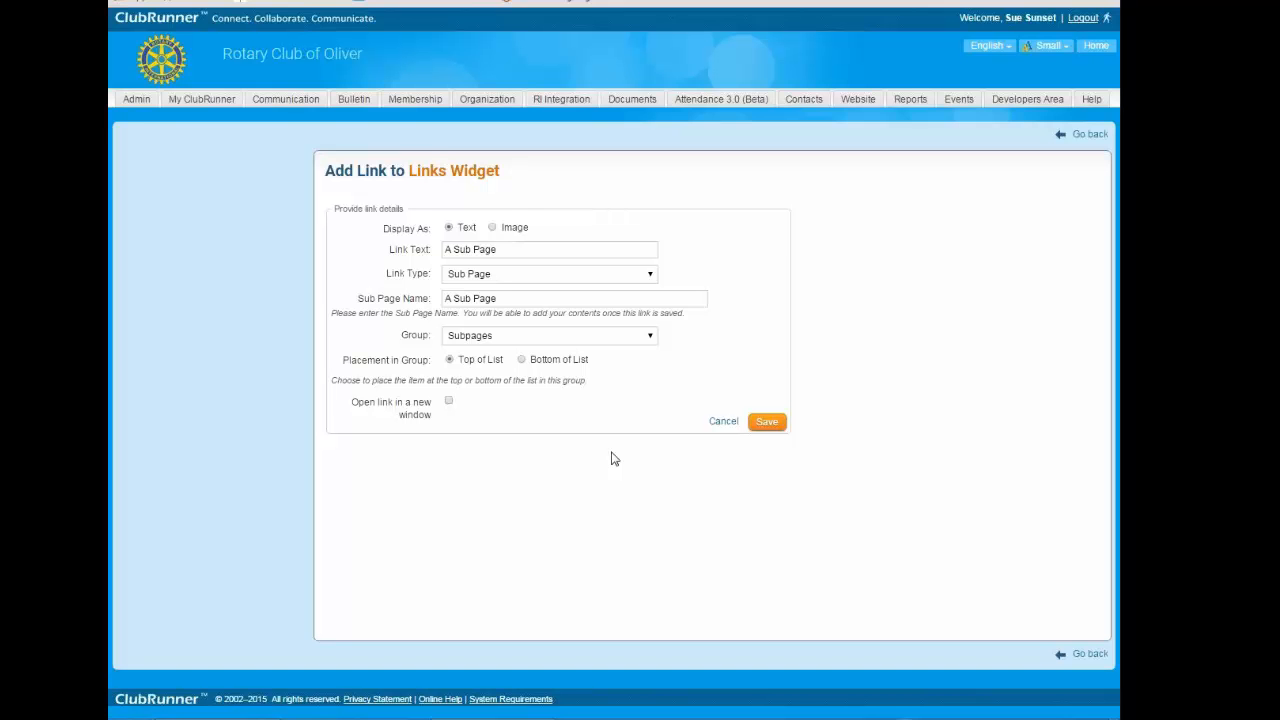
left_click(766, 423)
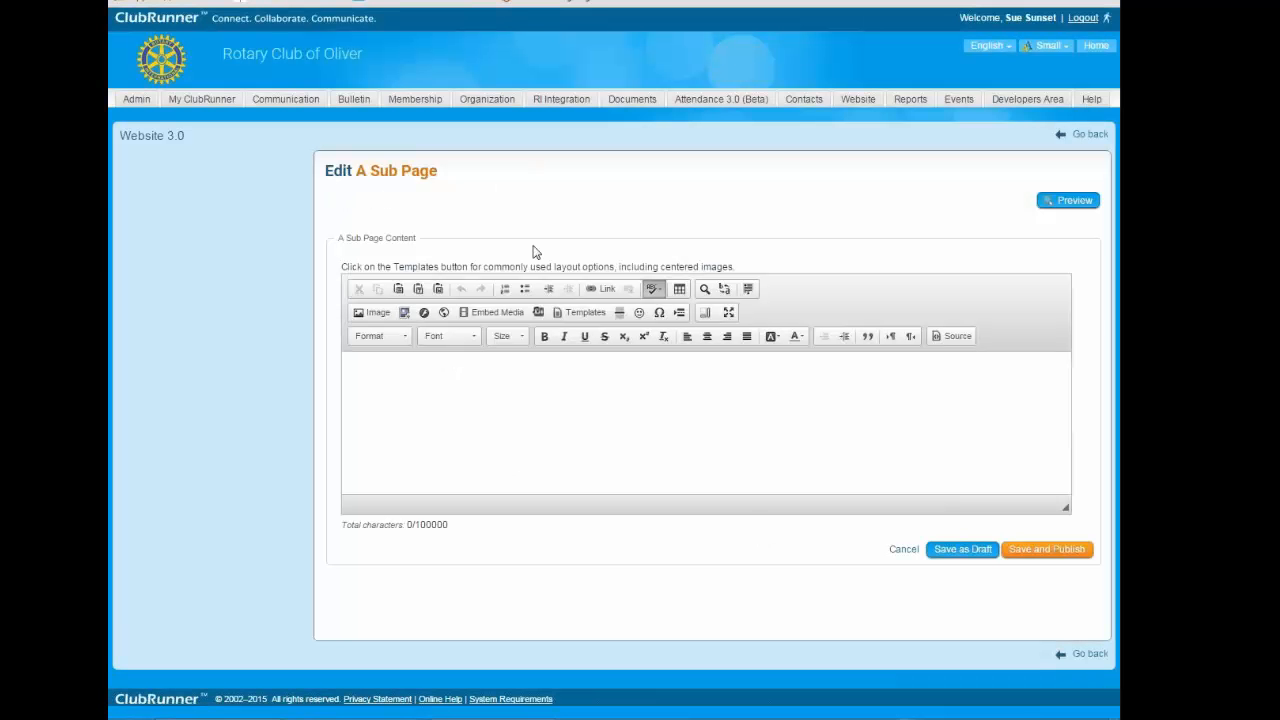
- Fill the new subpage with the text 'This is the "A sub page" page.' and publish it
left_click(543, 408)
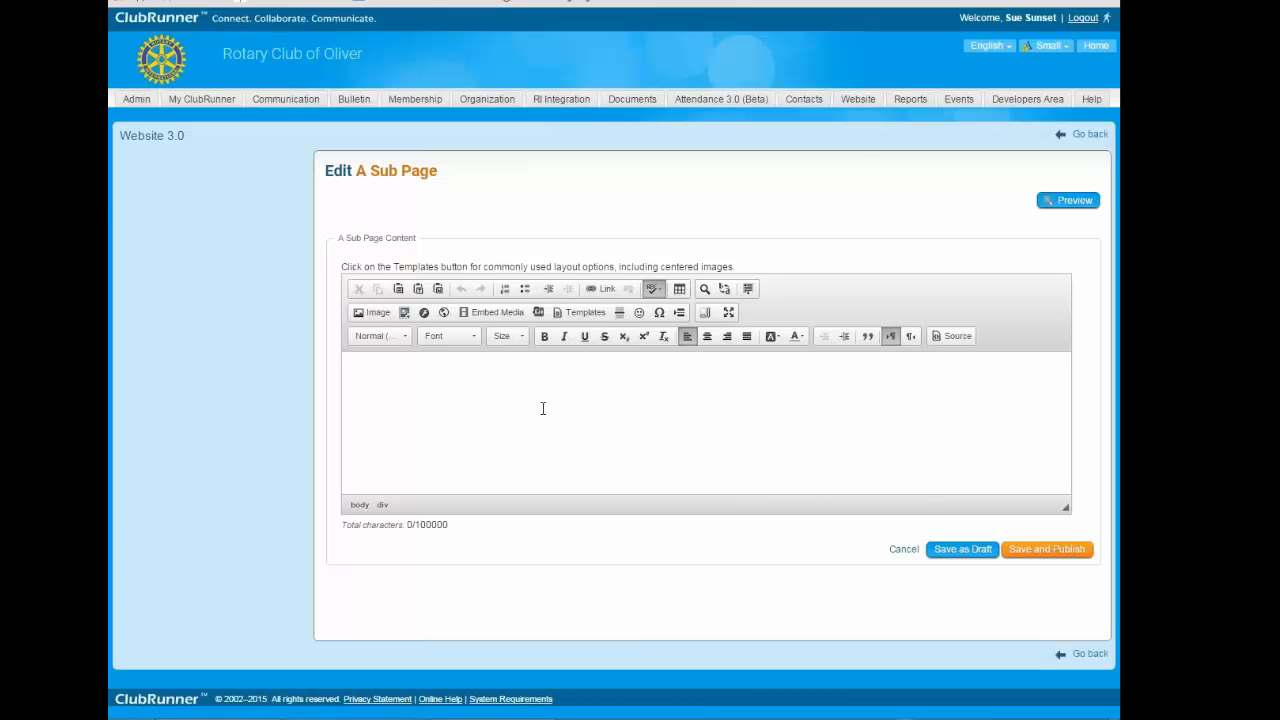
type("This is the A")
key("BackSpace")
type("\"A sub page\" page.")
left_click(1047, 549)
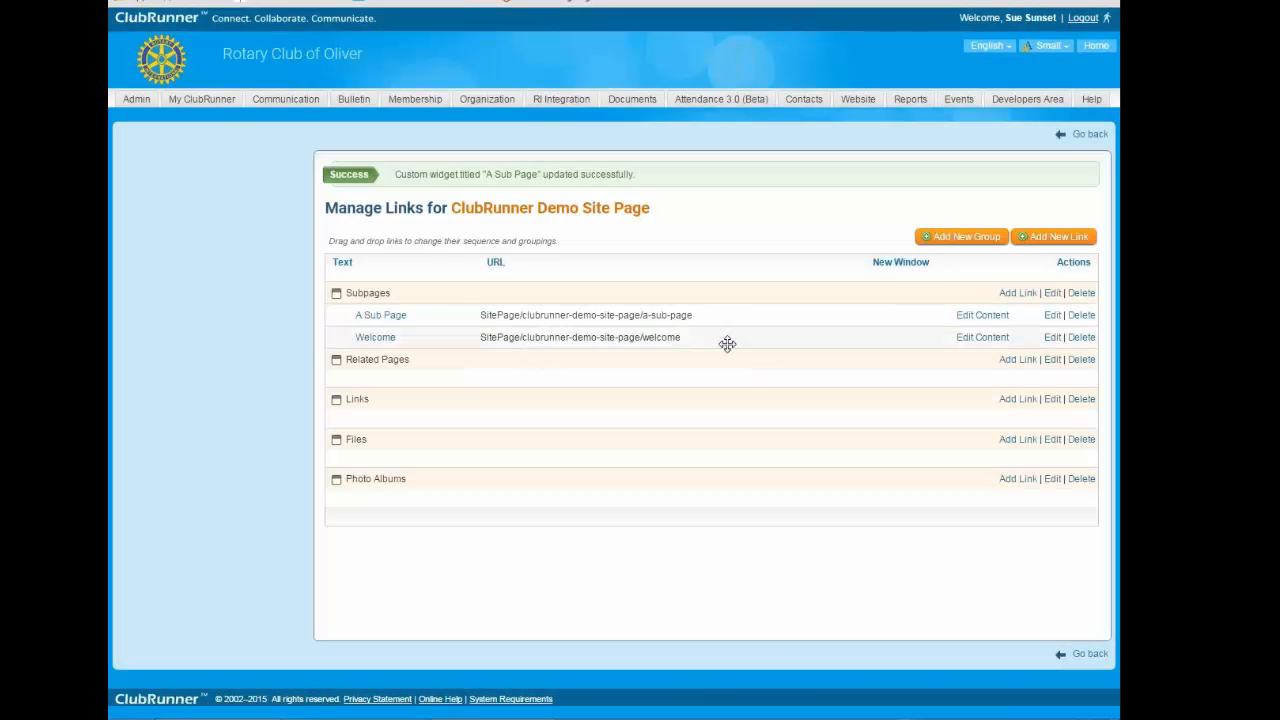
- Return to the demo site page and set A Sub Page as its default subpage
left_click(1085, 135)
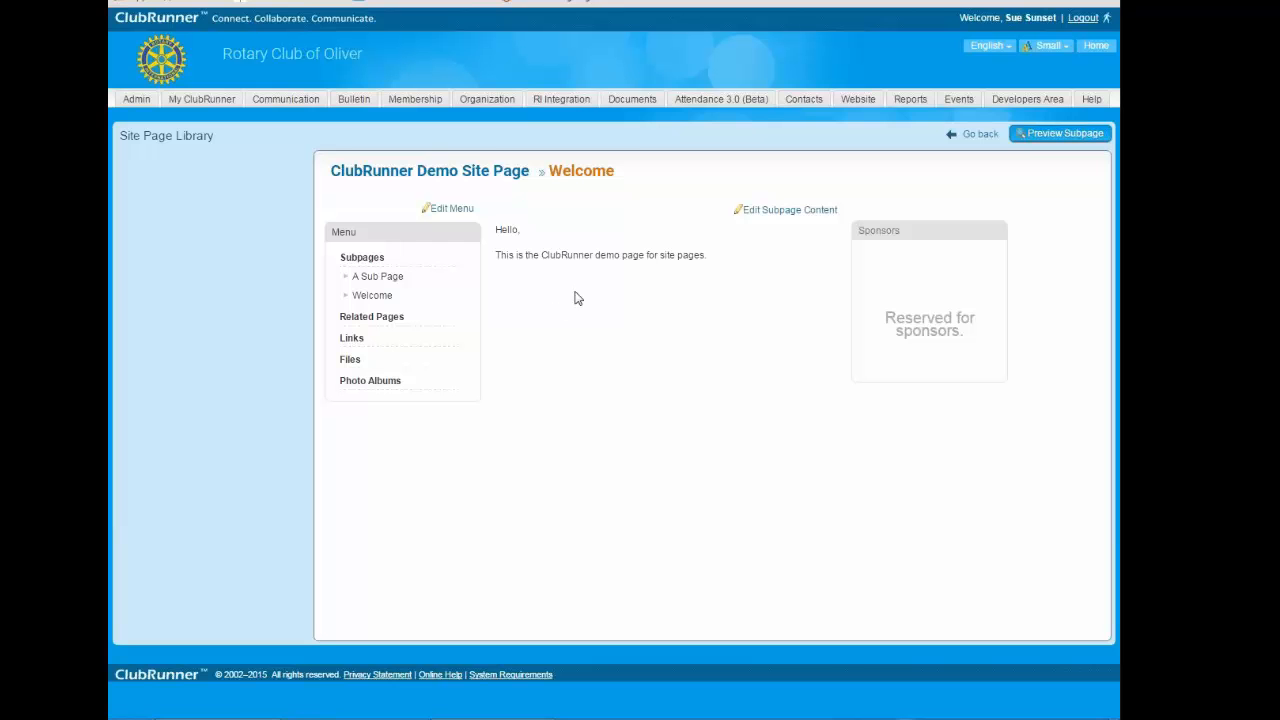
left_click(400, 297)
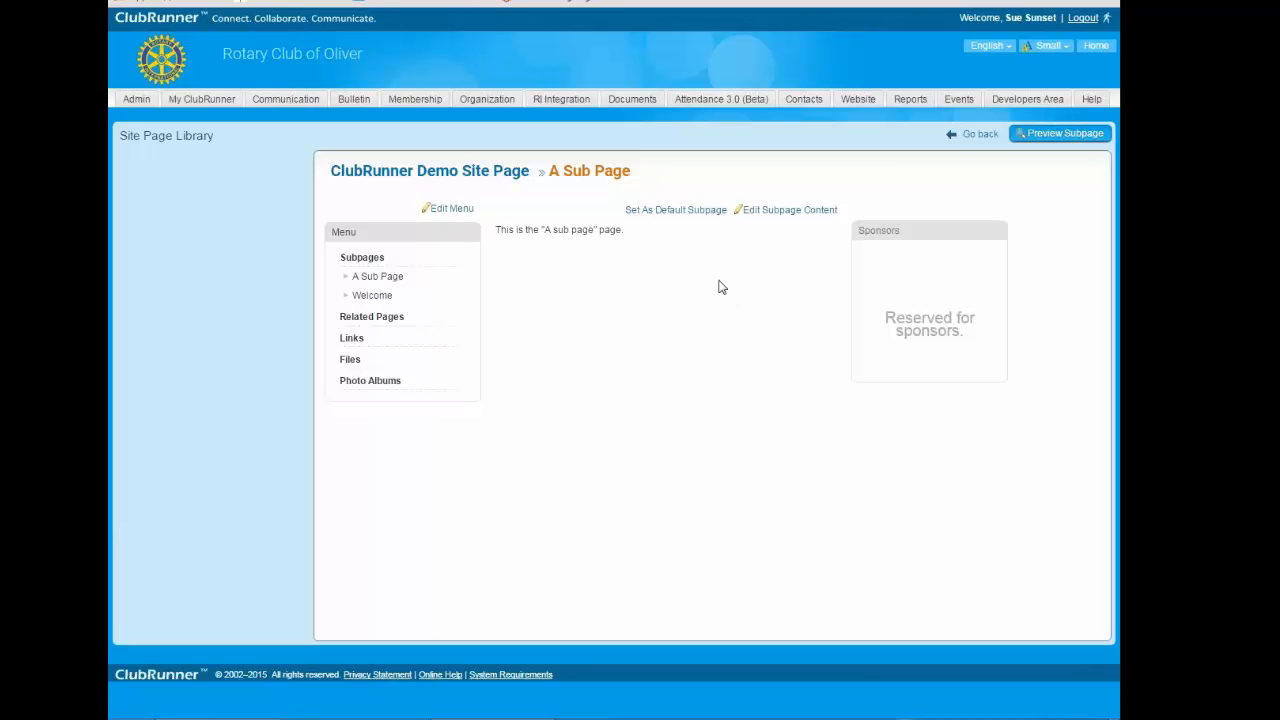
left_click(687, 217)
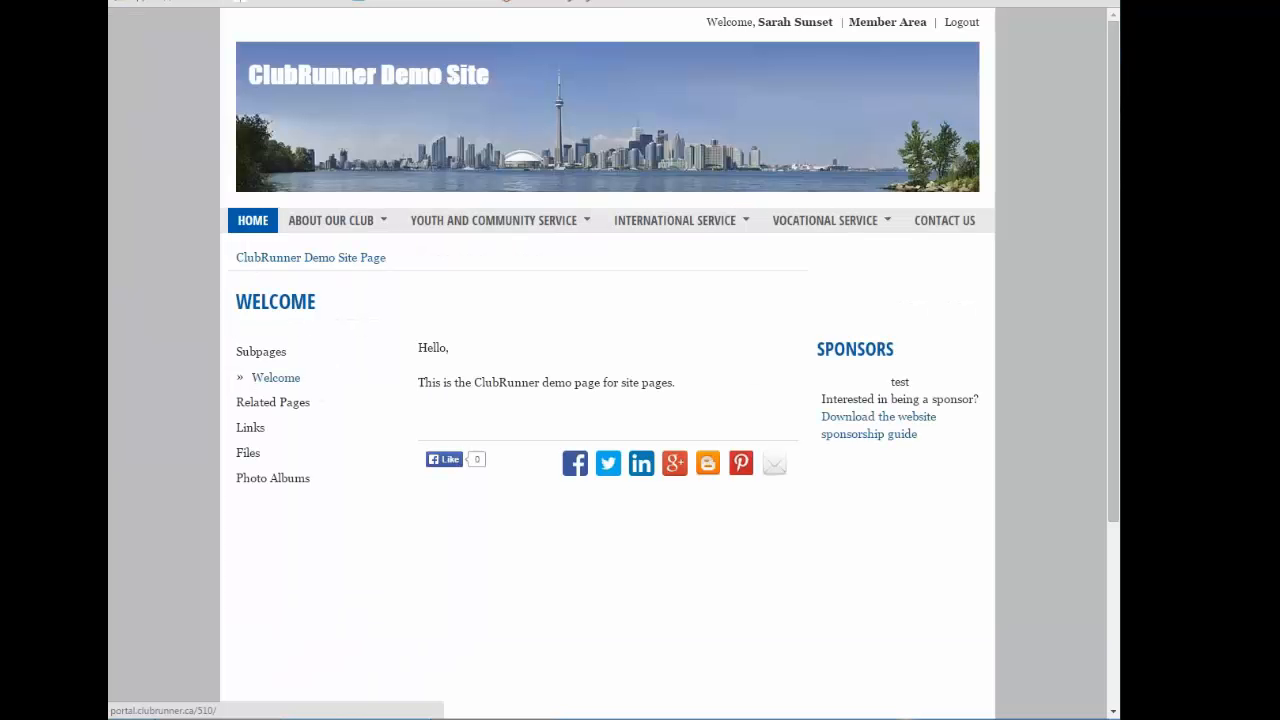
- Reload the public home page, open the ClubRunner Demo Site Page, and view its Welcome subpage
left_click(253, 220)
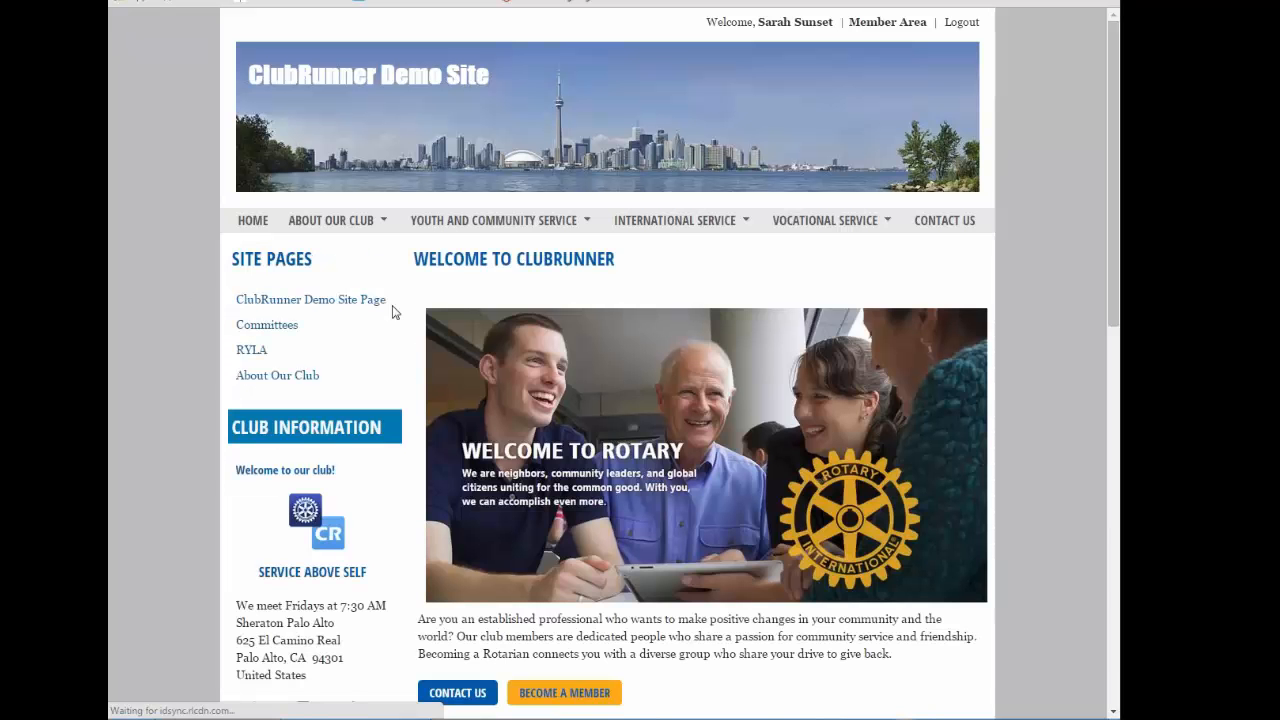
left_click(310, 299)
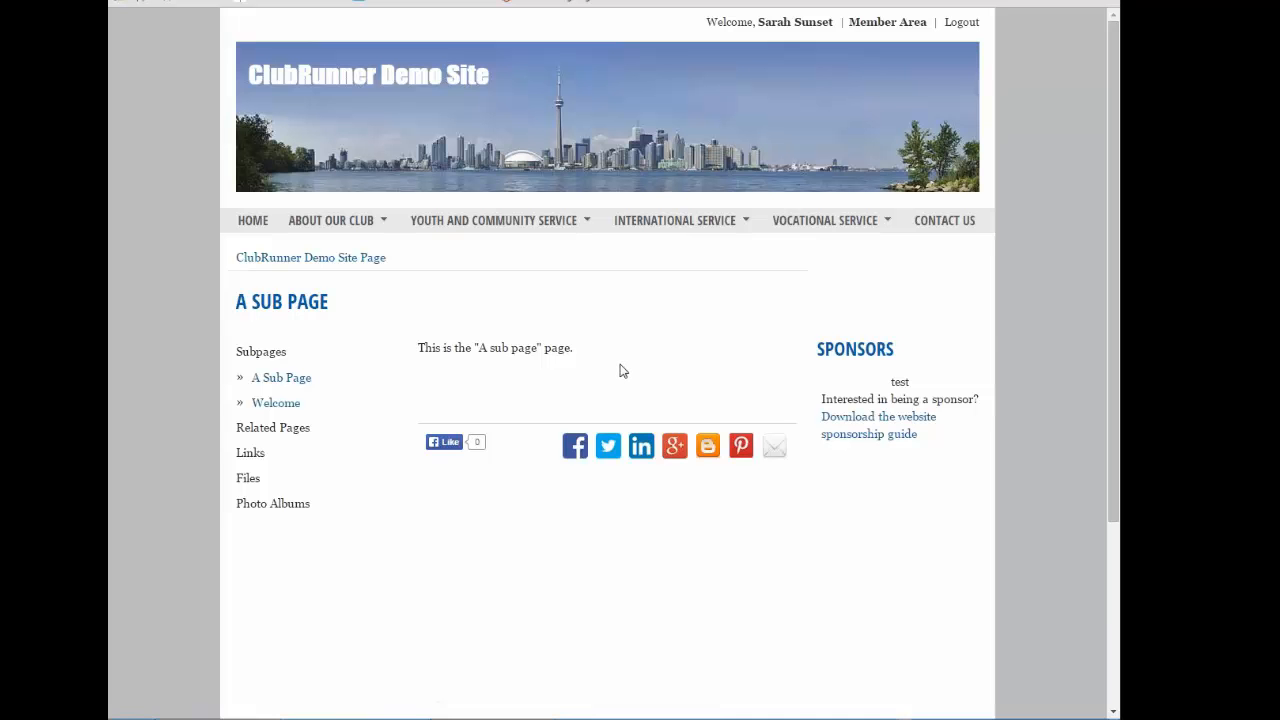
left_click(276, 403)
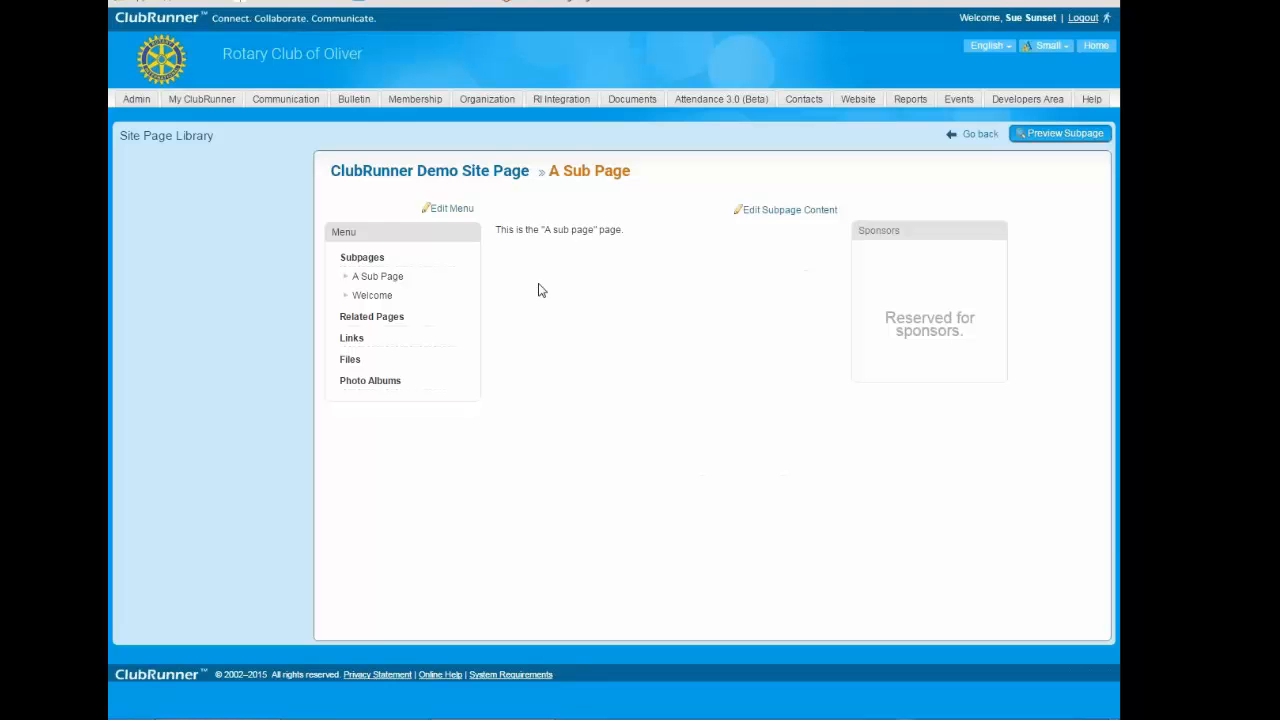
- Start a new link of type Related Page in the menu's Related Pages group with the link text "The Related Page"
left_click(458, 213)
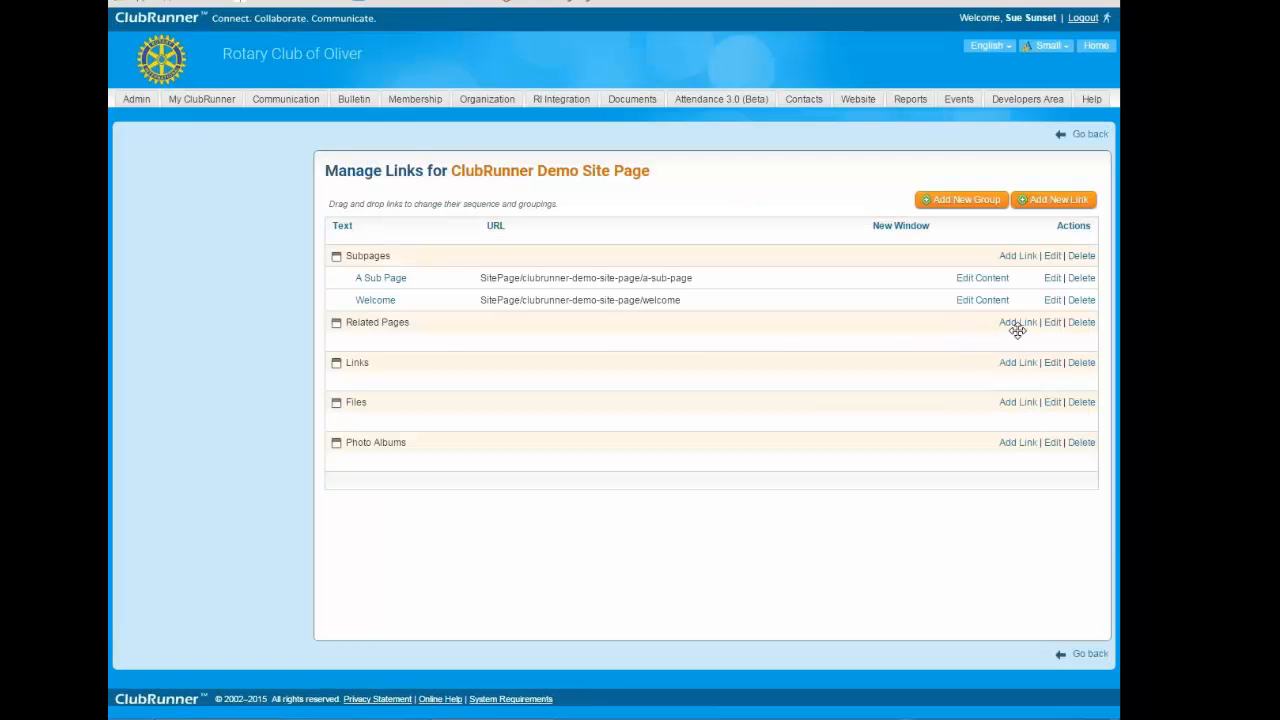
left_click(1019, 324)
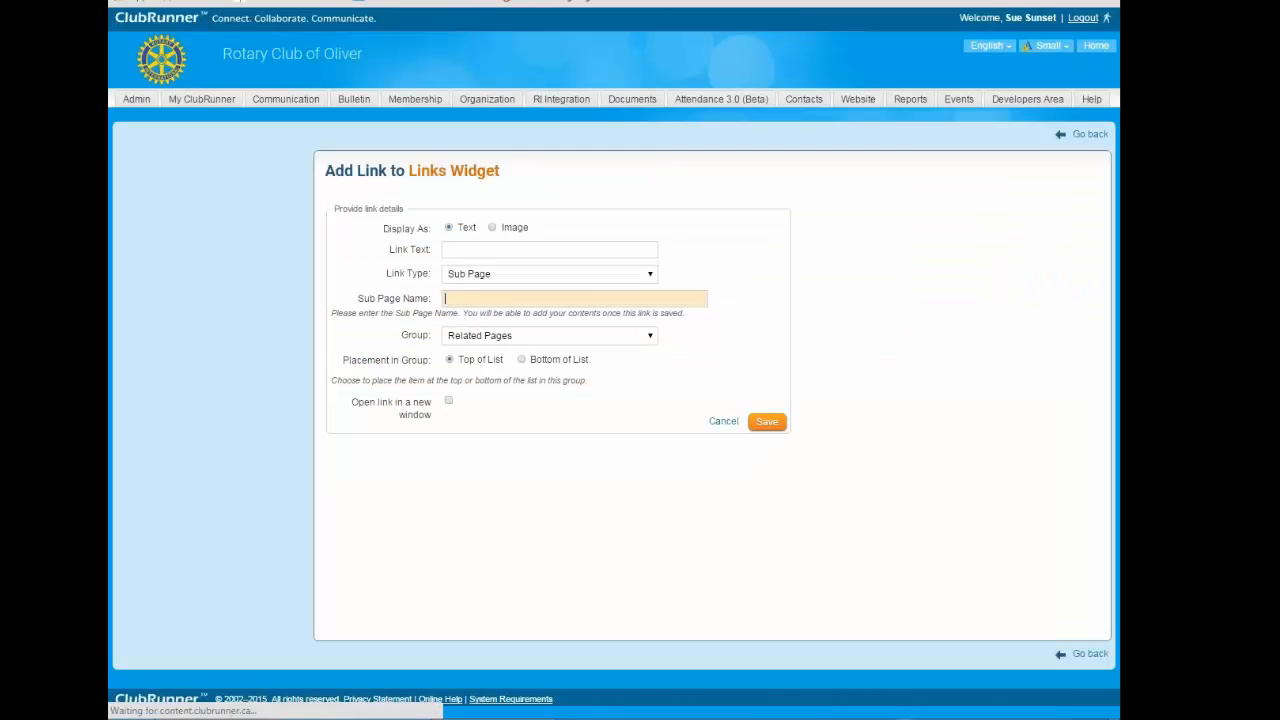
left_click(634, 275)
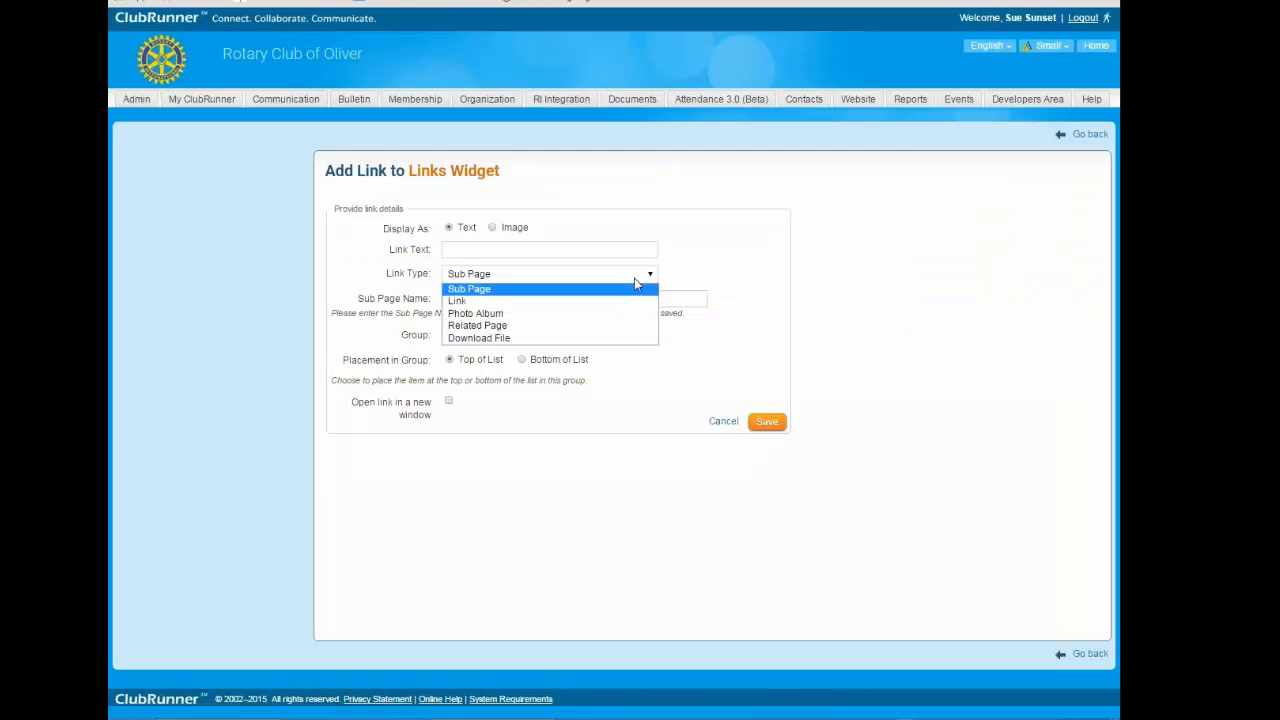
left_click(612, 326)
left_click(533, 246)
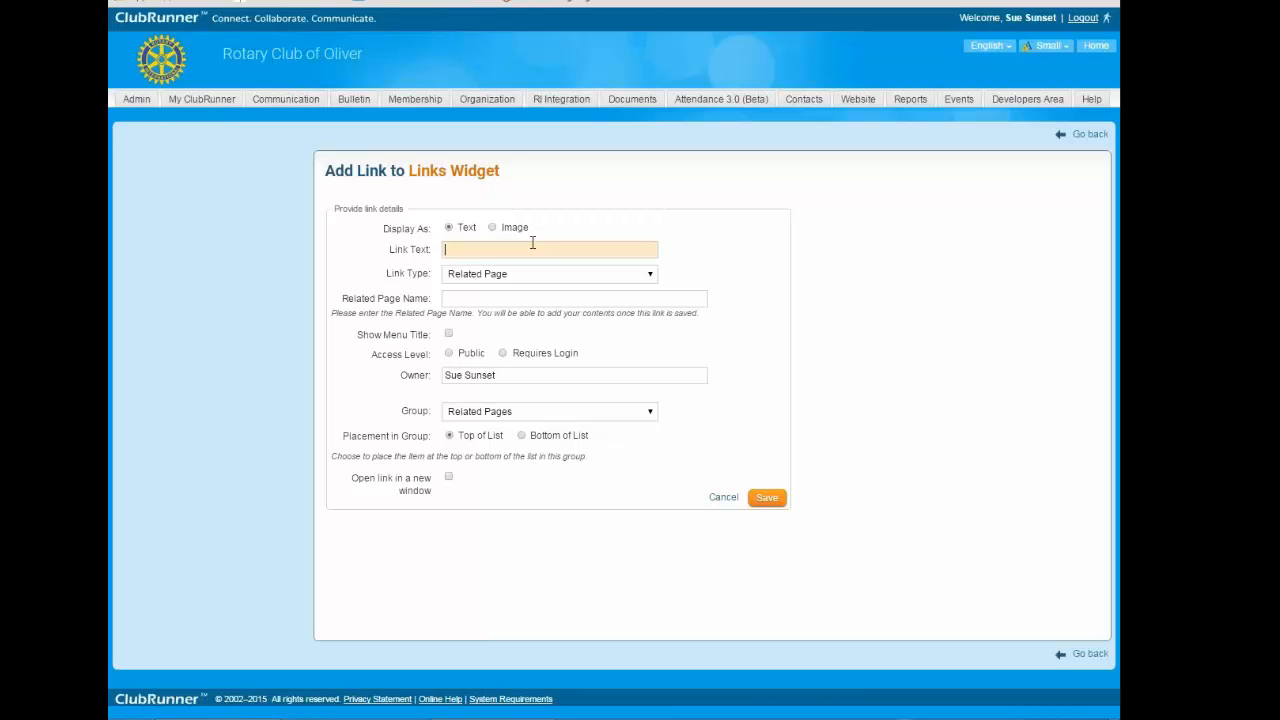
type("A Sub")
key("BackSpace")
key("BackSpace")
key("BackSpace")
key("BackSpace")
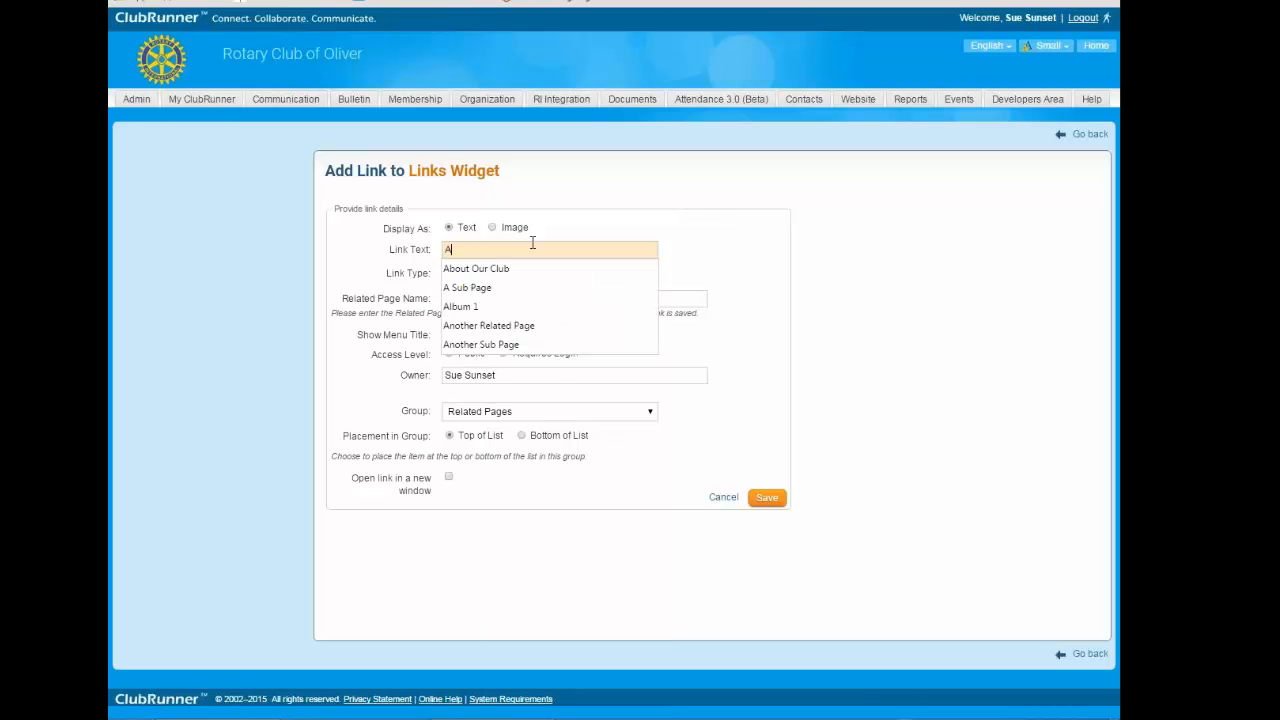
key("BackSpace")
type("The R")
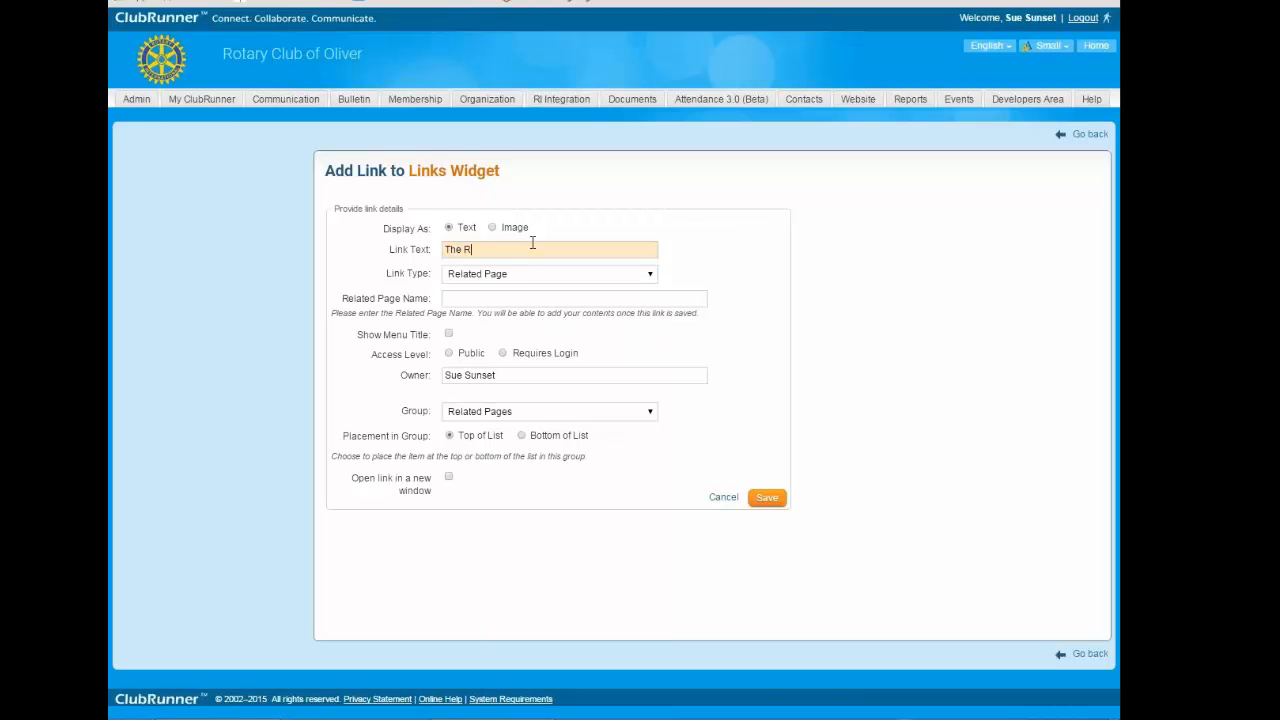
type("elated Page")
- Name the related page "The Related Page" with public access, keep it in the Related Pages group, and save the link
left_click(450, 298)
type("T")
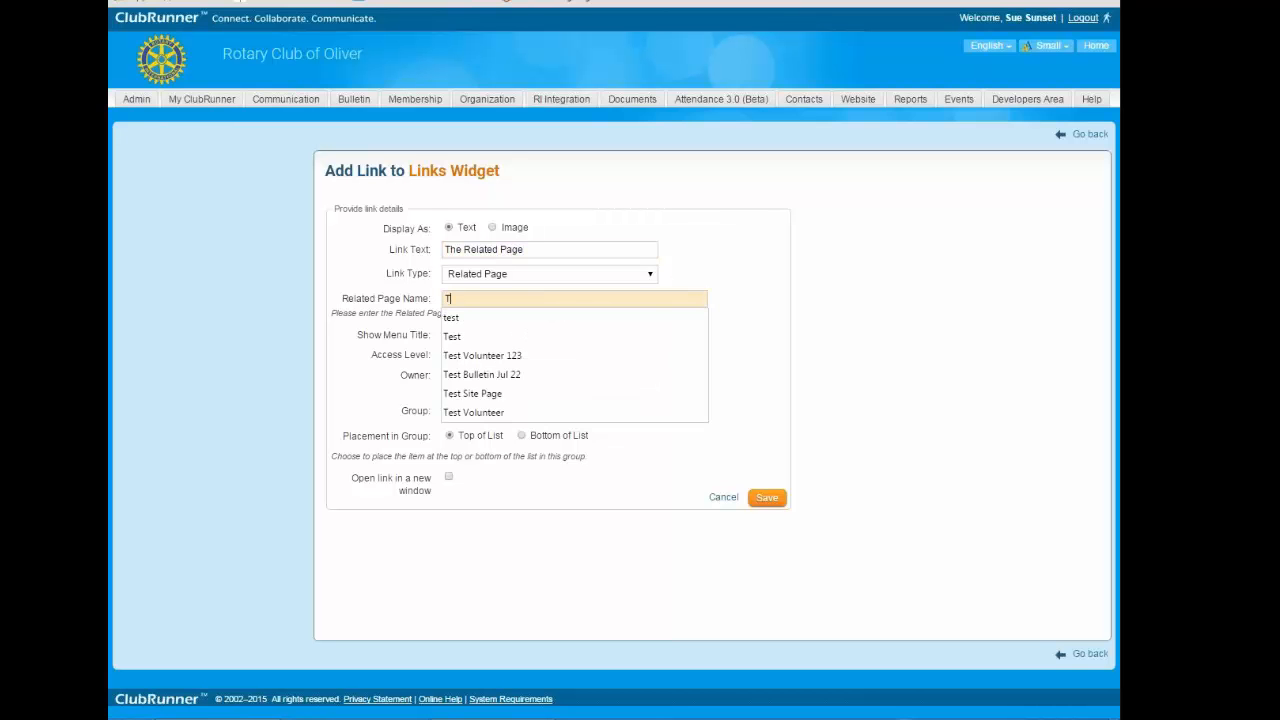
type("he Related Page")
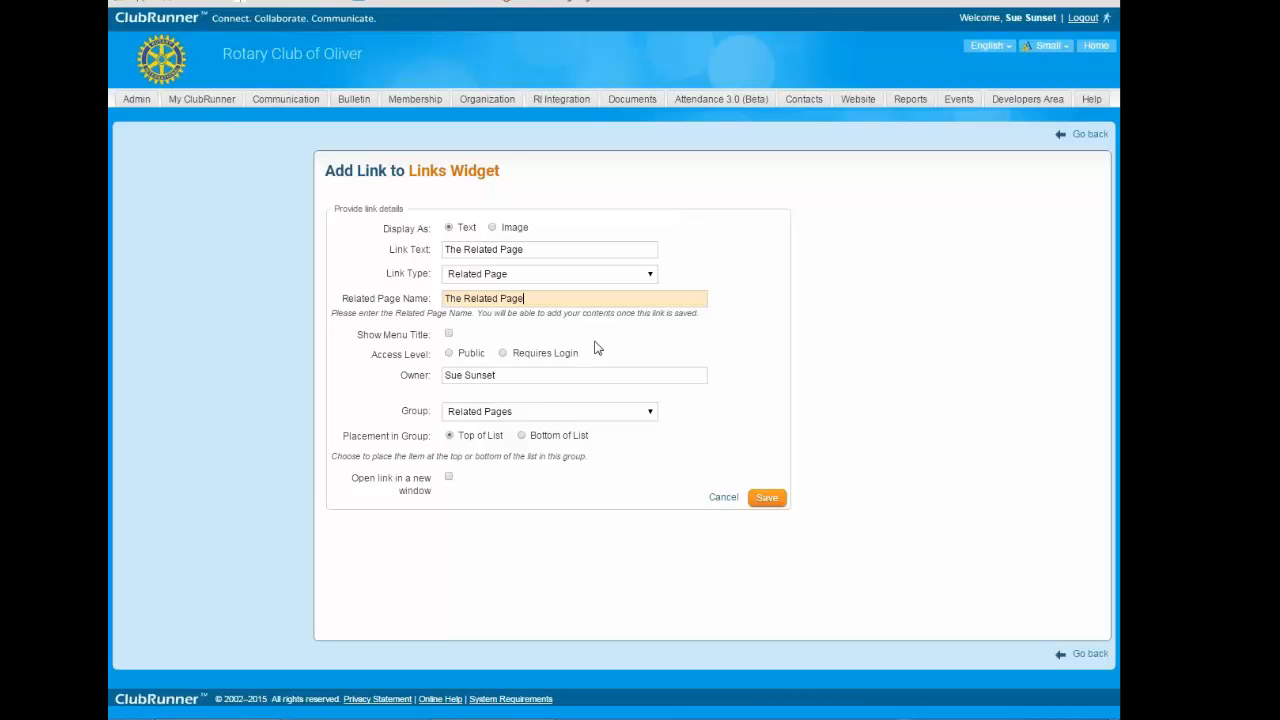
left_click(480, 357)
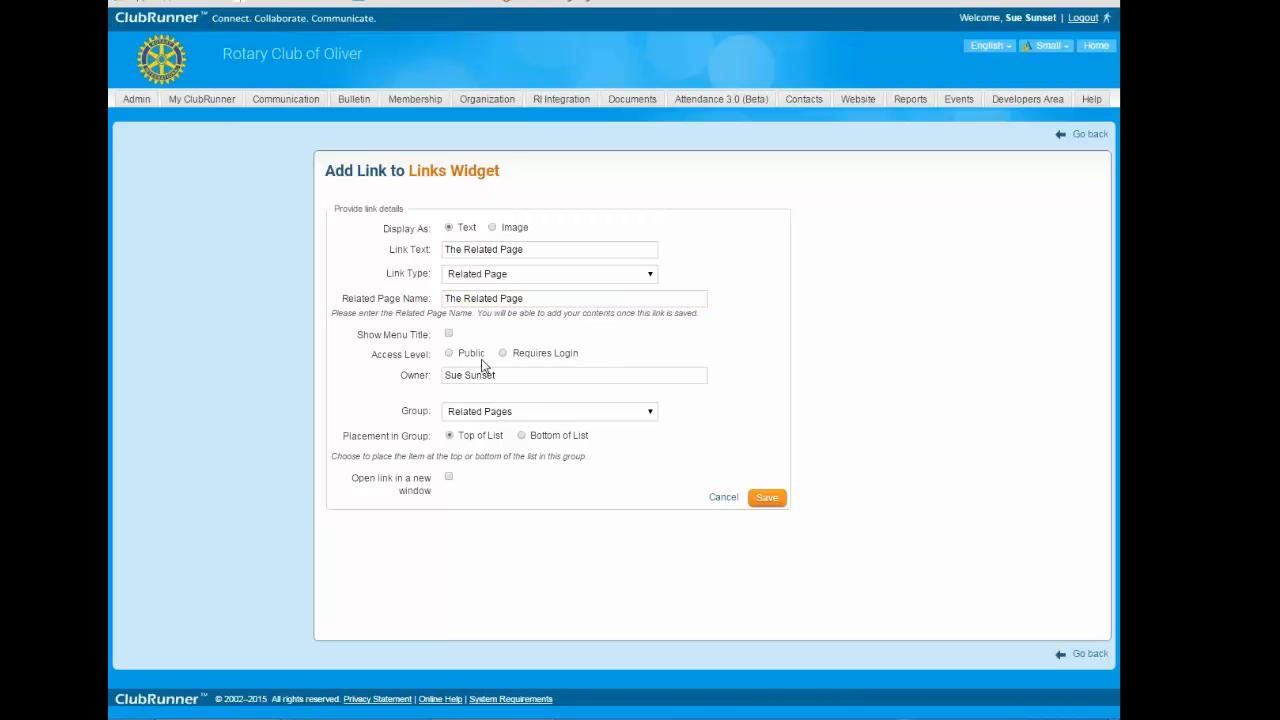
left_click(537, 414)
left_click(538, 420)
left_click(779, 497)
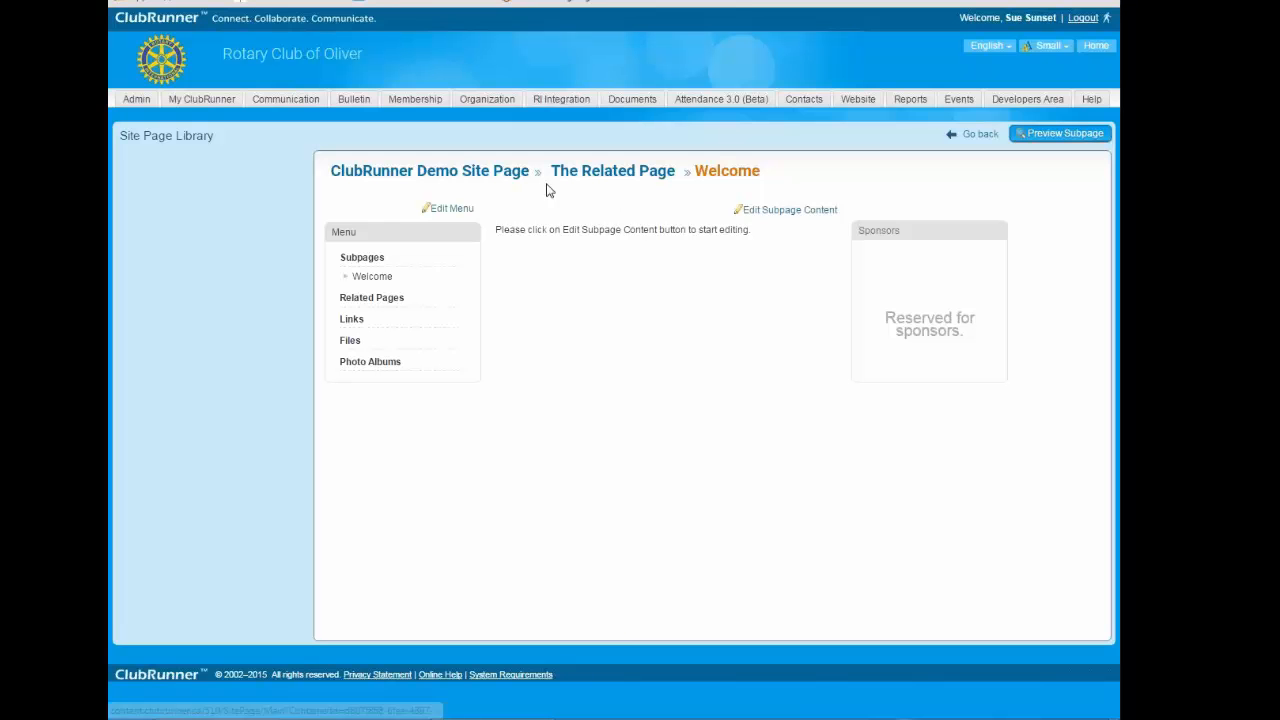
- Open The Related Page from the demo site page's menu and publish "This is a related page." as its Welcome content
left_click(457, 177)
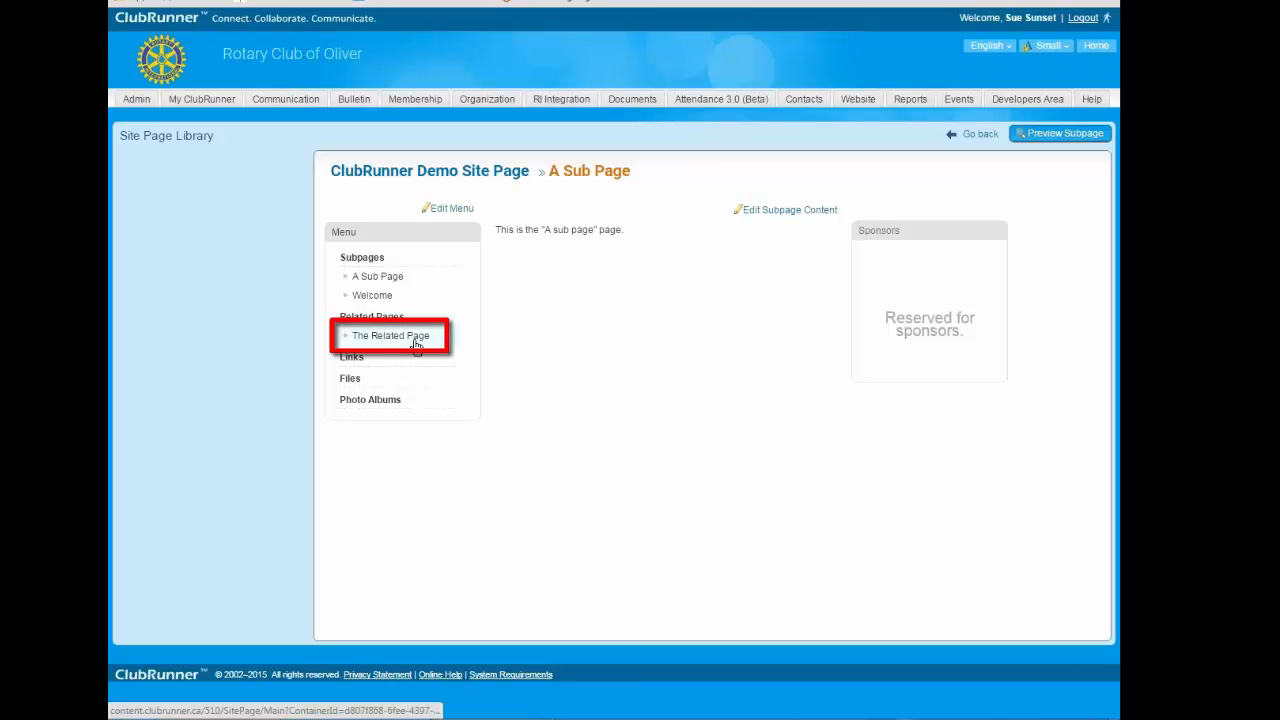
left_click(416, 345)
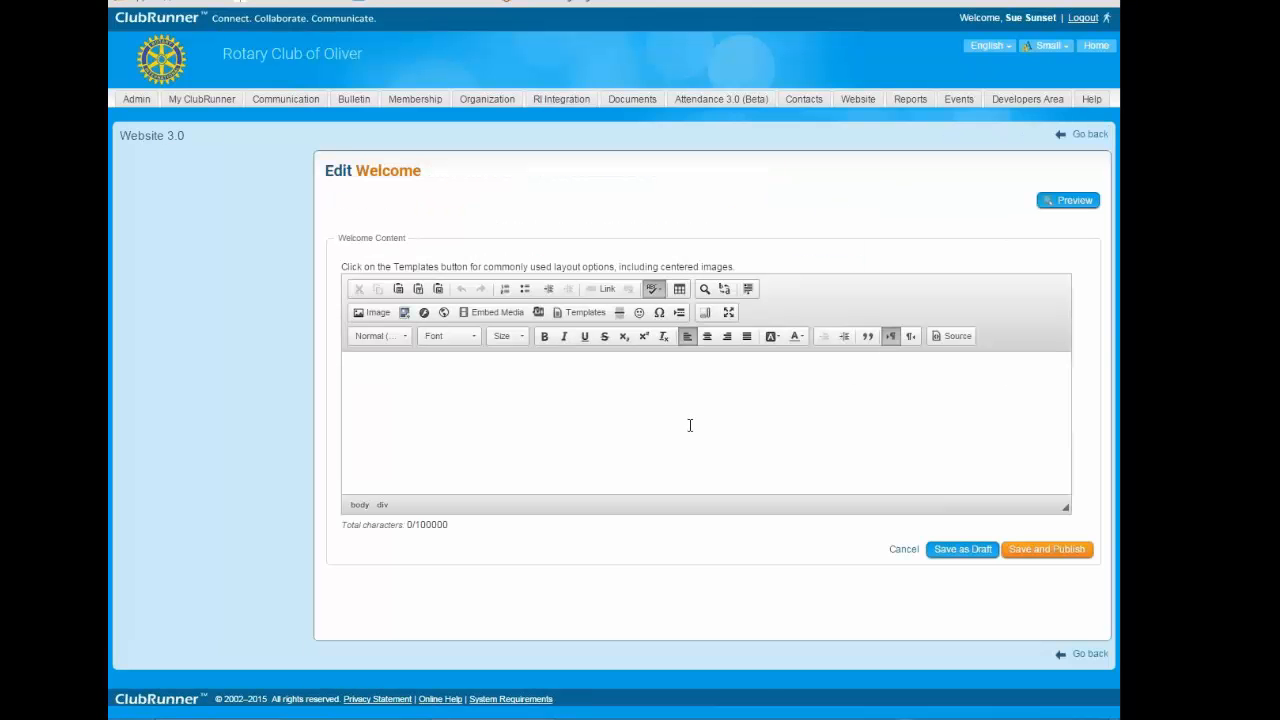
left_click(689, 425)
type("This is a related page.")
left_click(1050, 551)
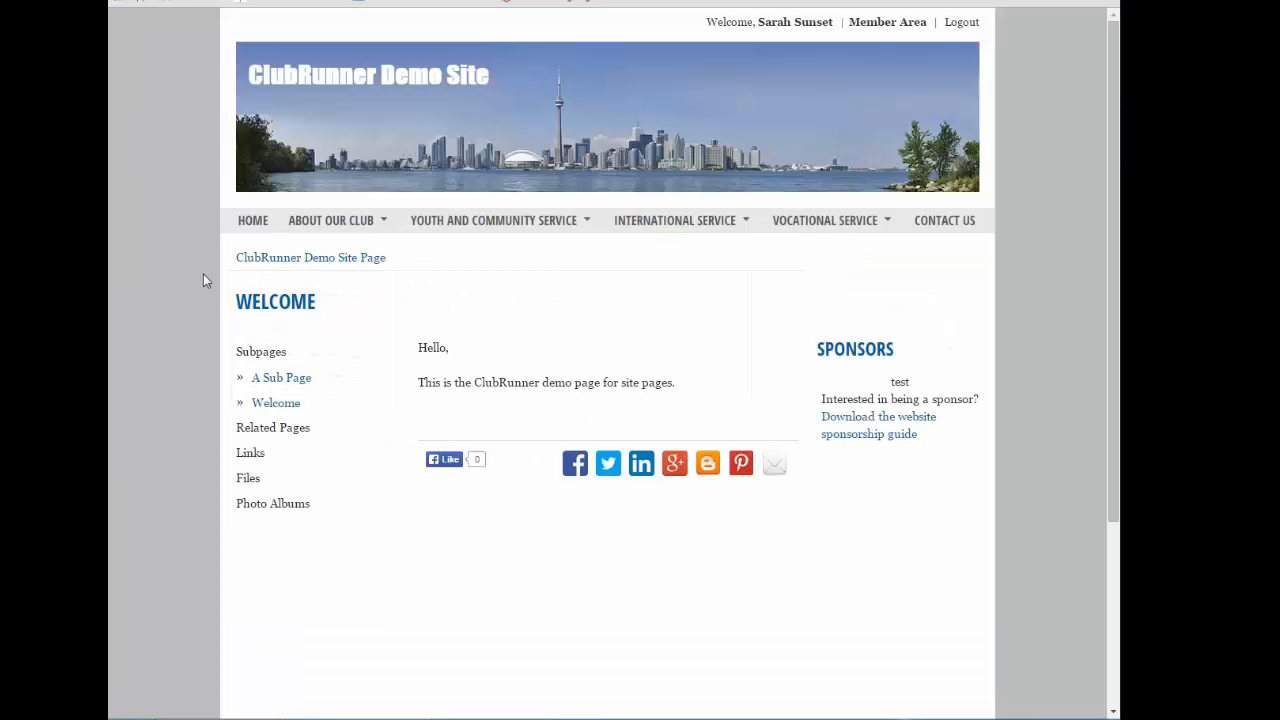
- Reload the public demo site page to view The Related Page, and check the related page's own menu links in the editor
key("F5")
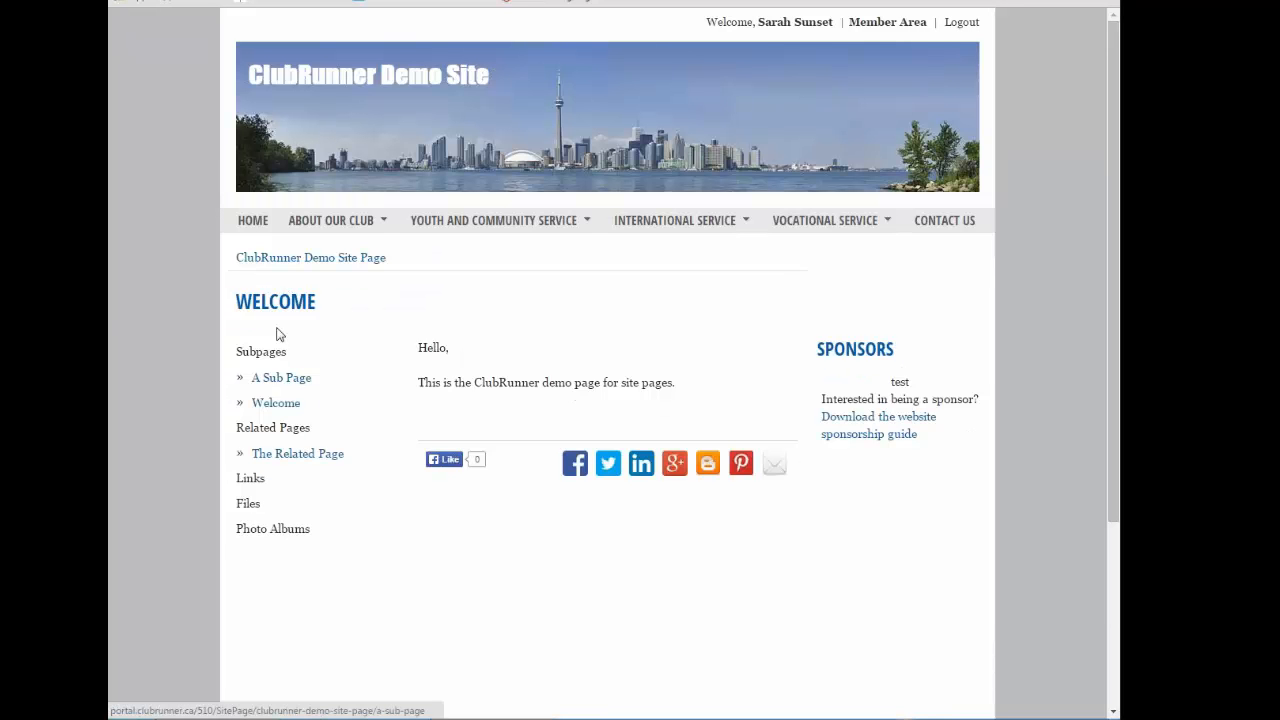
left_click(312, 459)
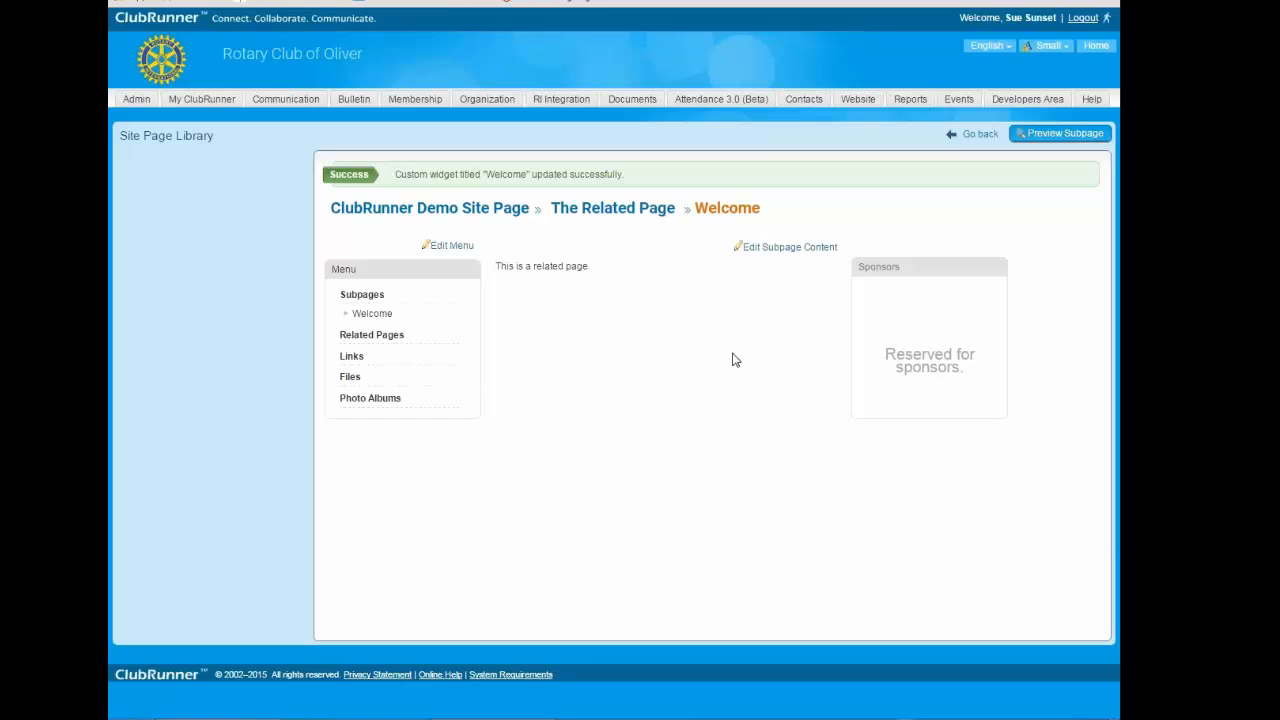
left_click(451, 247)
left_click(614, 214)
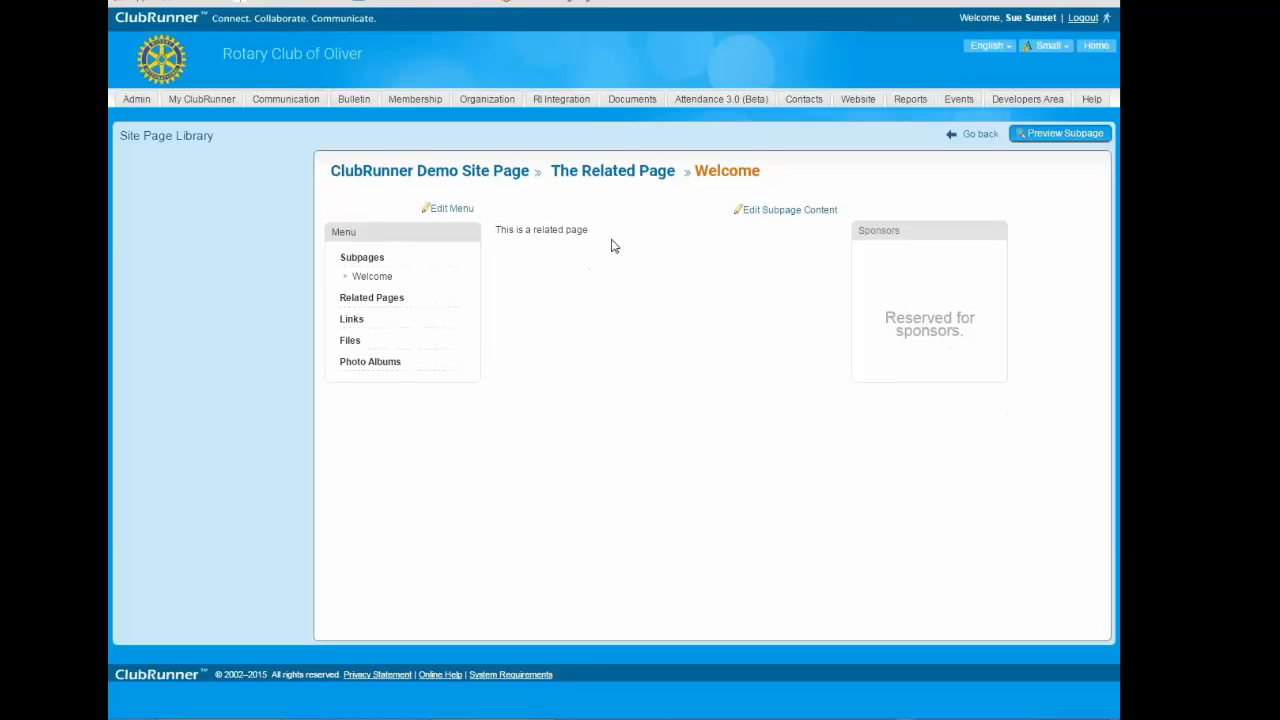
- Return to the ClubRunner Demo Site Page and start a new link of type Link in its menu's Links group
left_click(467, 177)
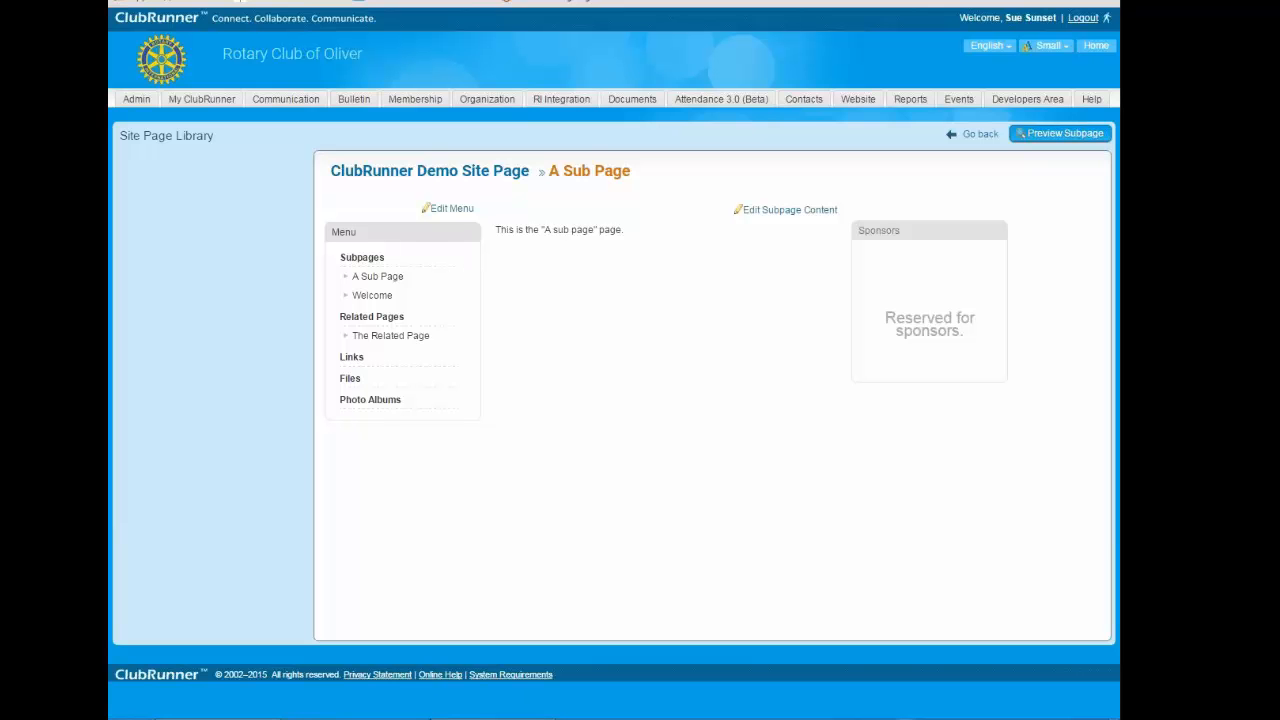
left_click(452, 209)
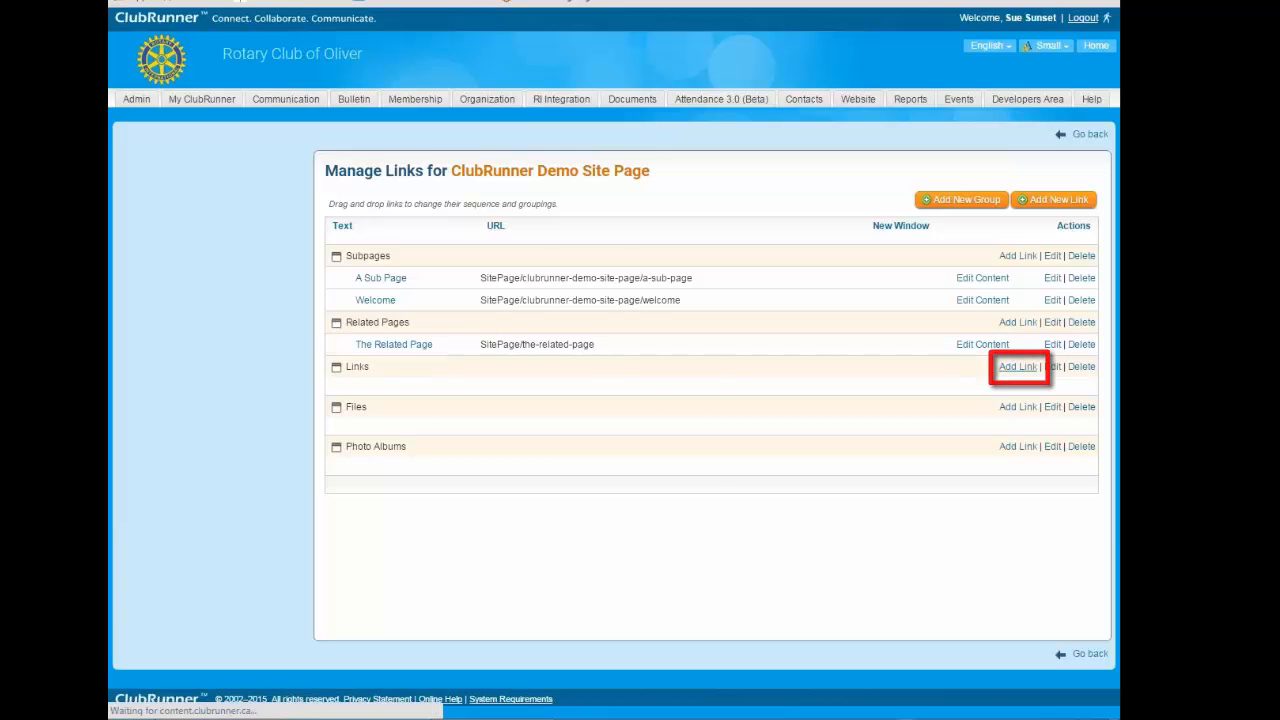
left_click(1018, 366)
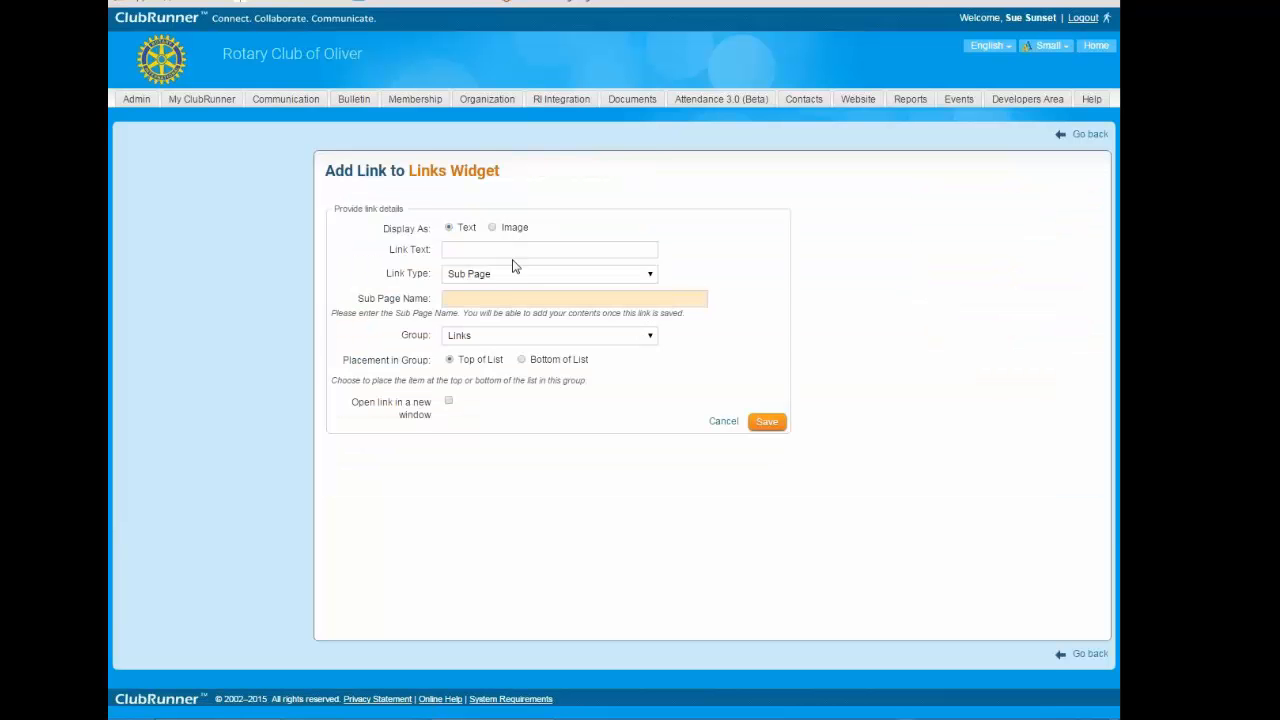
left_click(512, 270)
left_click(515, 297)
left_click(502, 249)
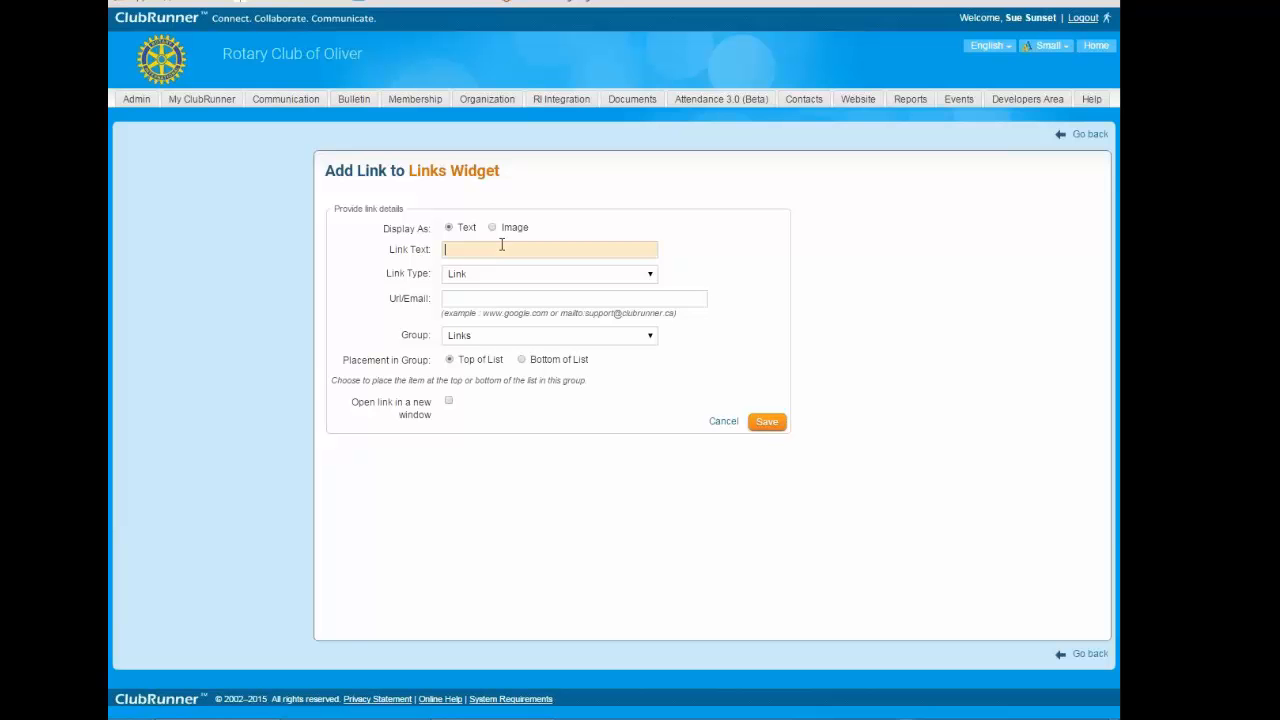
type("Google")
key("Tab")
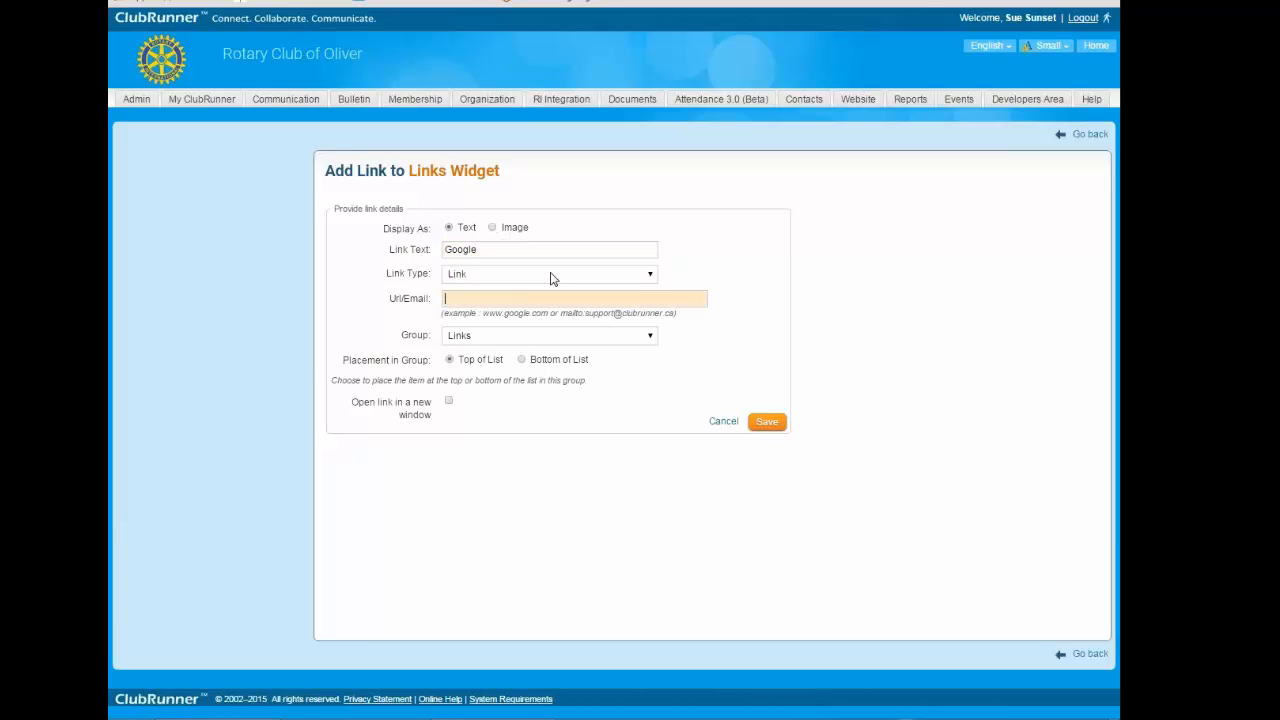
type("http://www.goog.le")
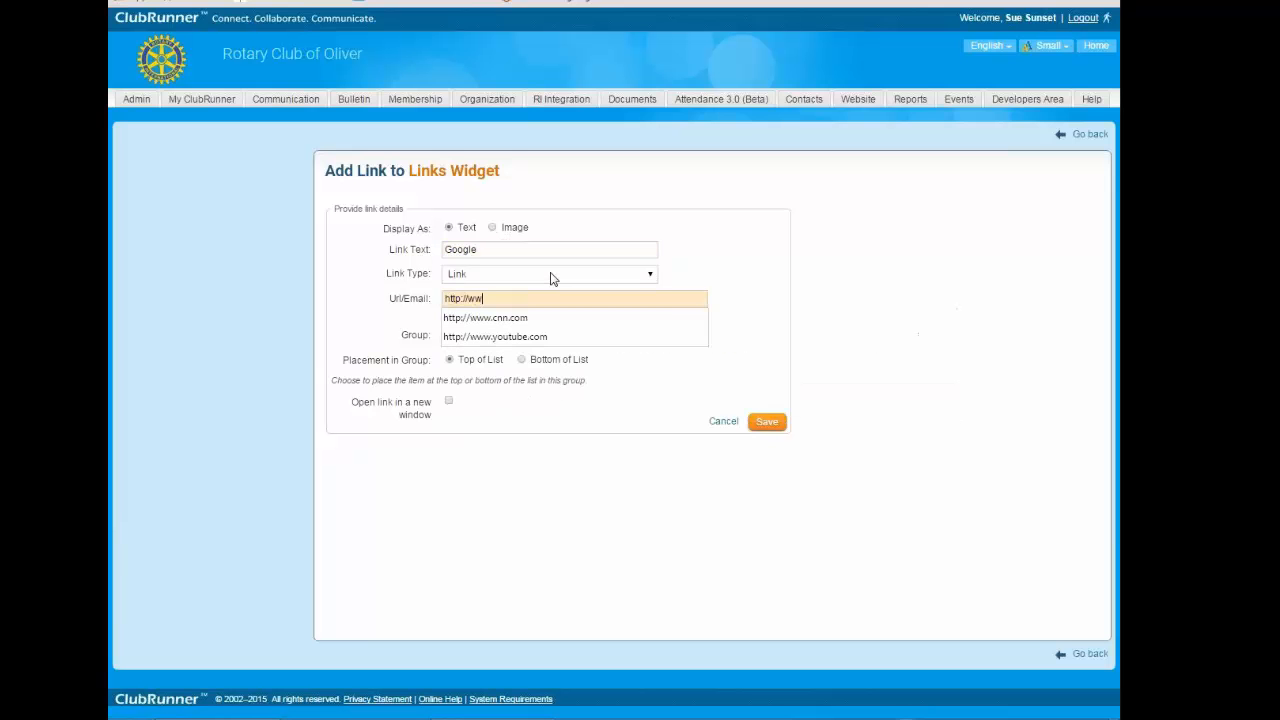
key("BackSpace")
key("BackSpace")
key("BackSpace")
type("le.com")
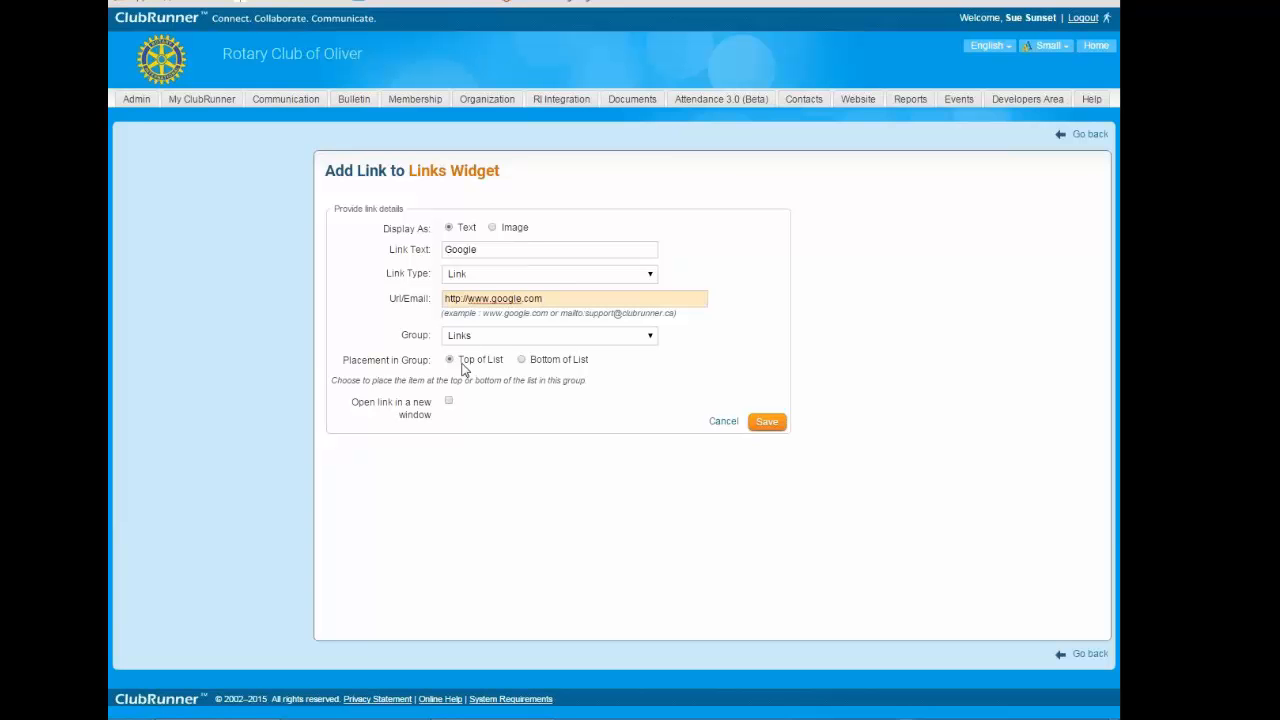
left_click(448, 401)
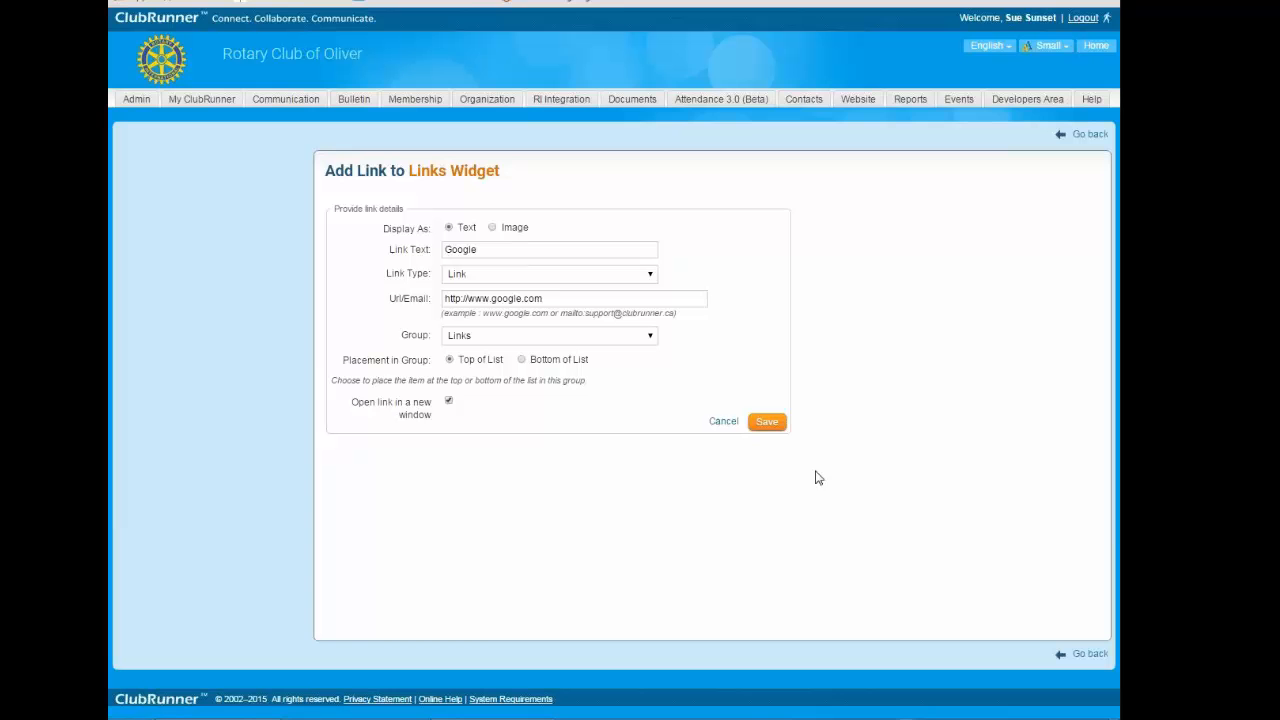
left_click(767, 422)
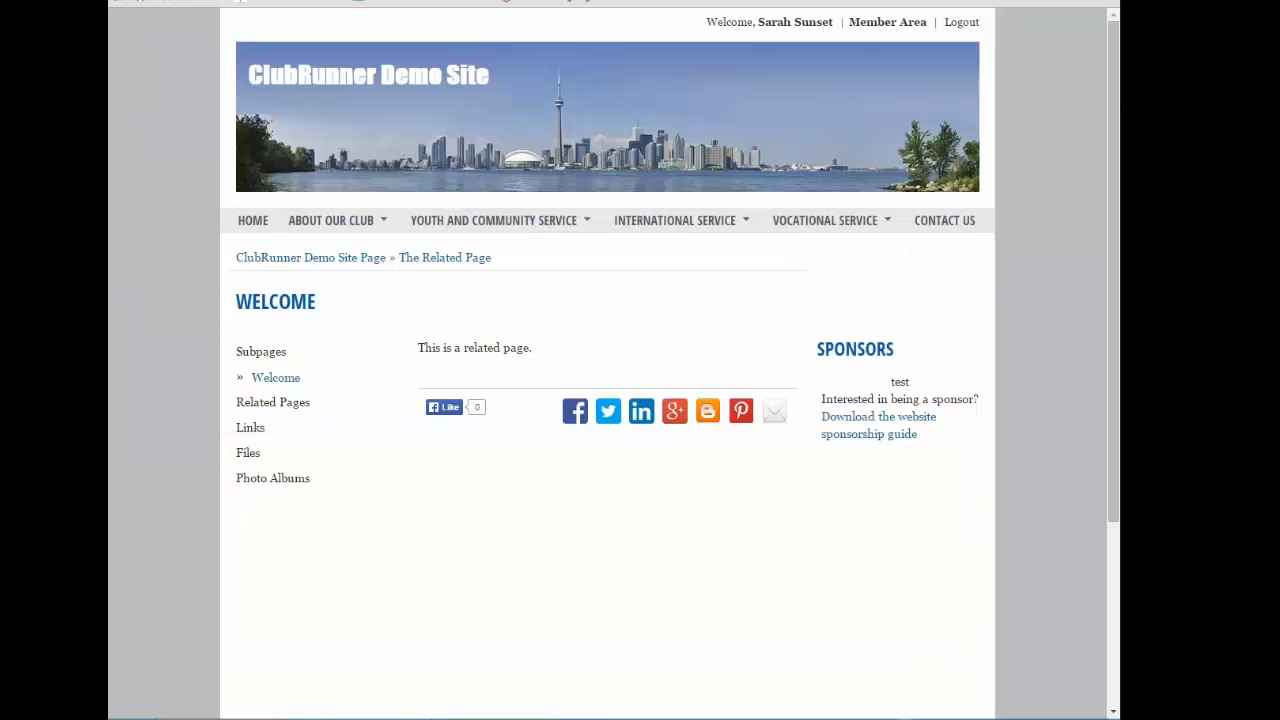
- Test the Google and The Related Page links on the public demo site page, and return to the demo site page
left_click(310, 260)
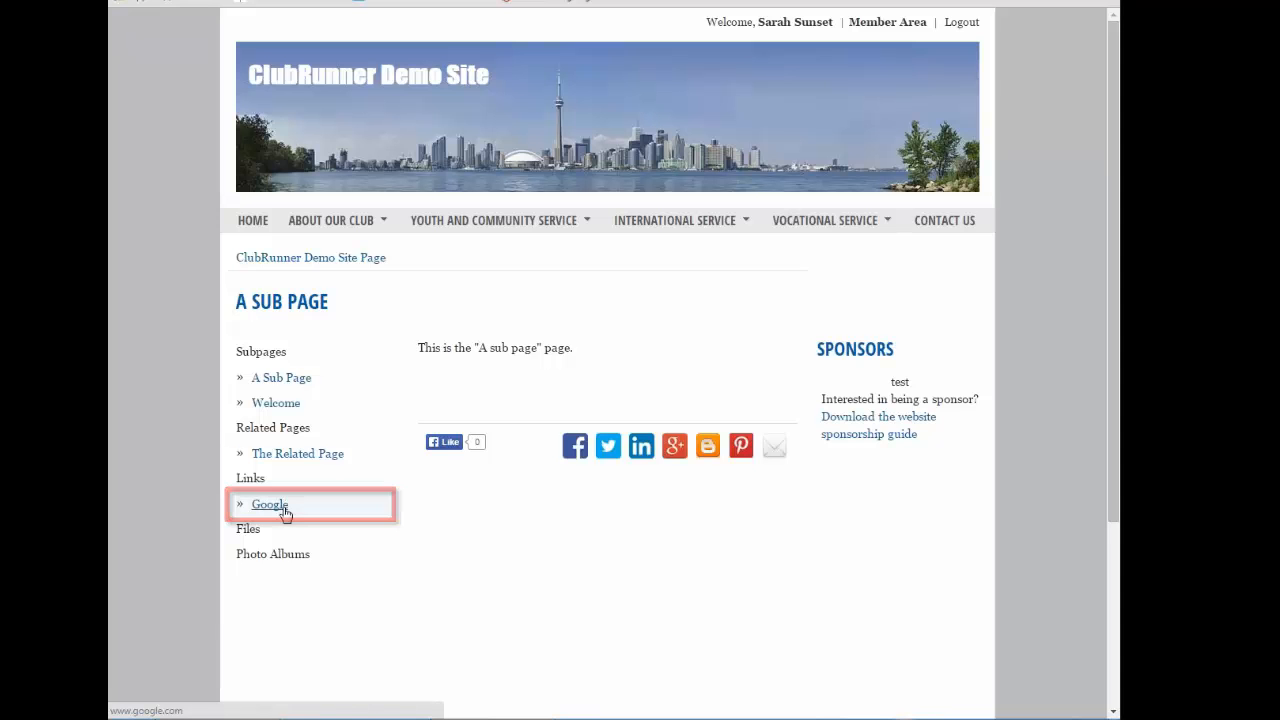
left_click(284, 506)
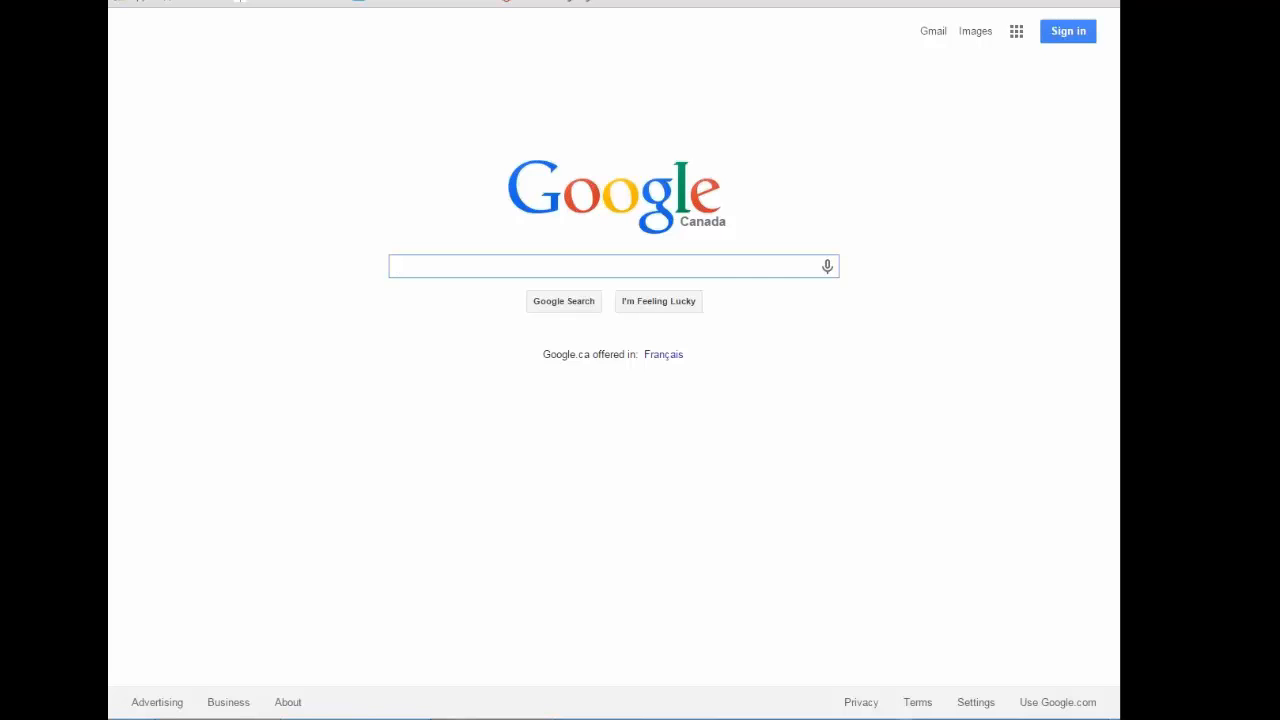
key("ctrl+w")
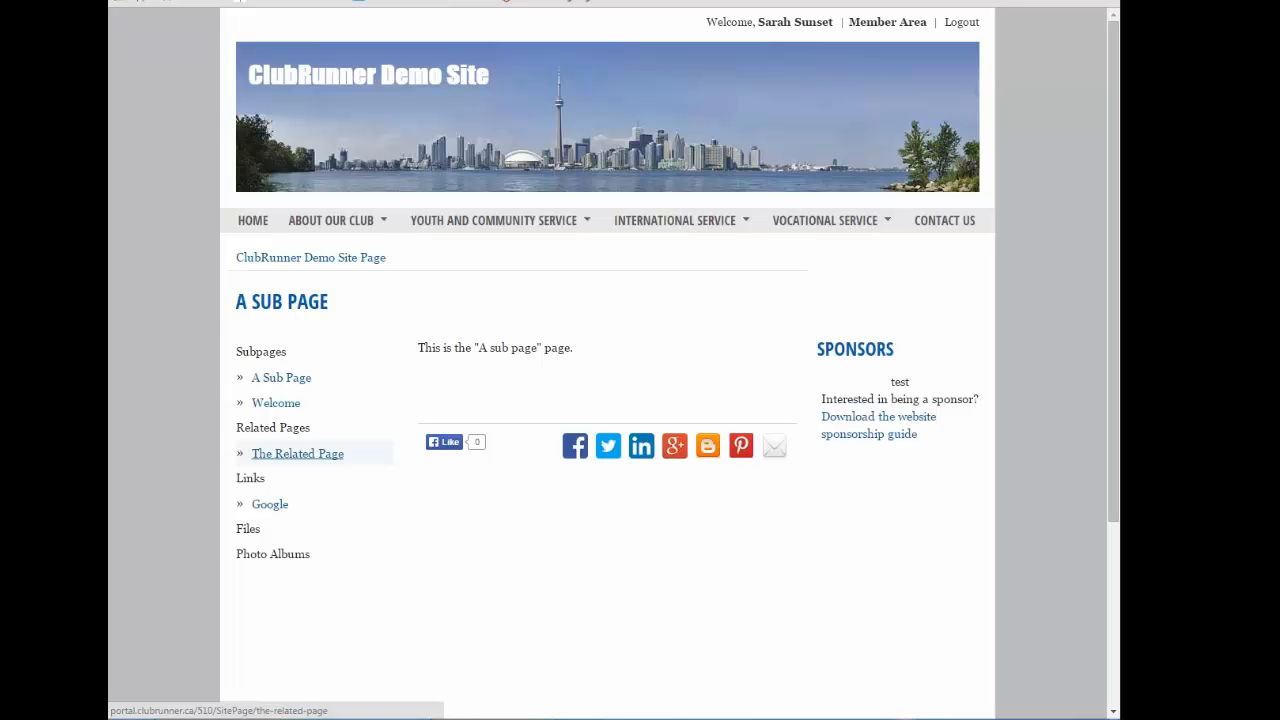
left_click(321, 455)
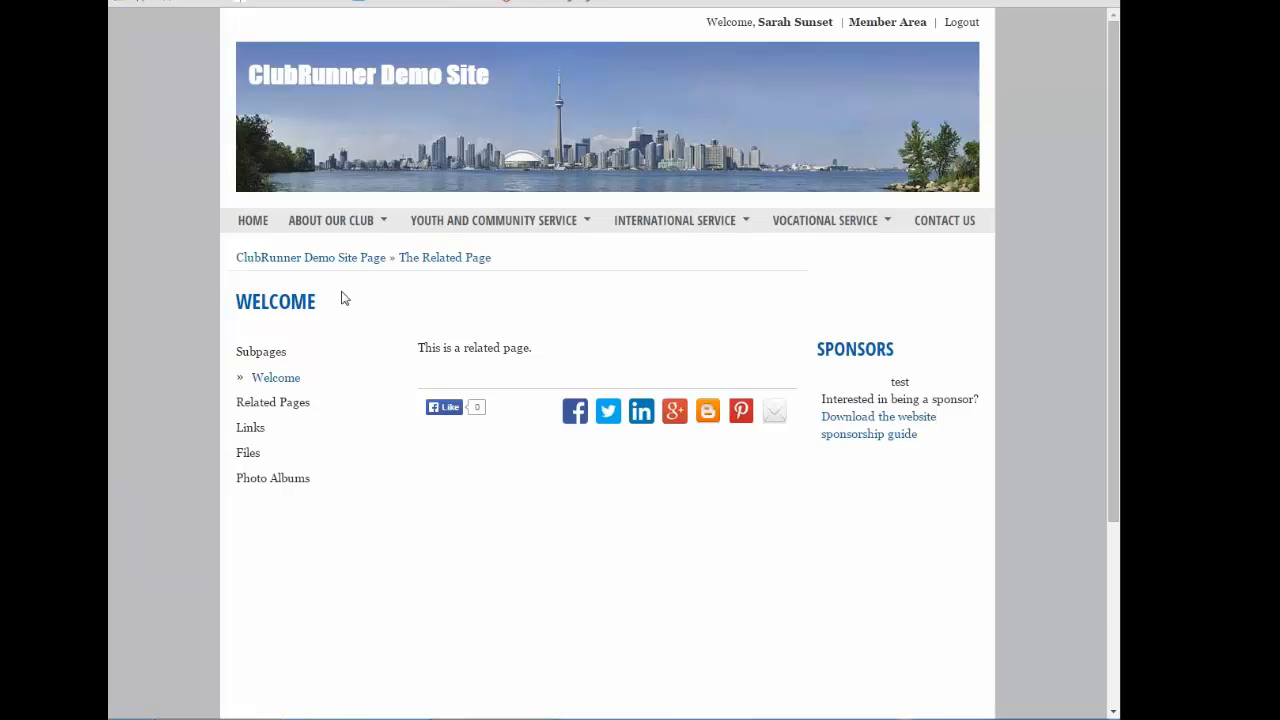
left_click(346, 258)
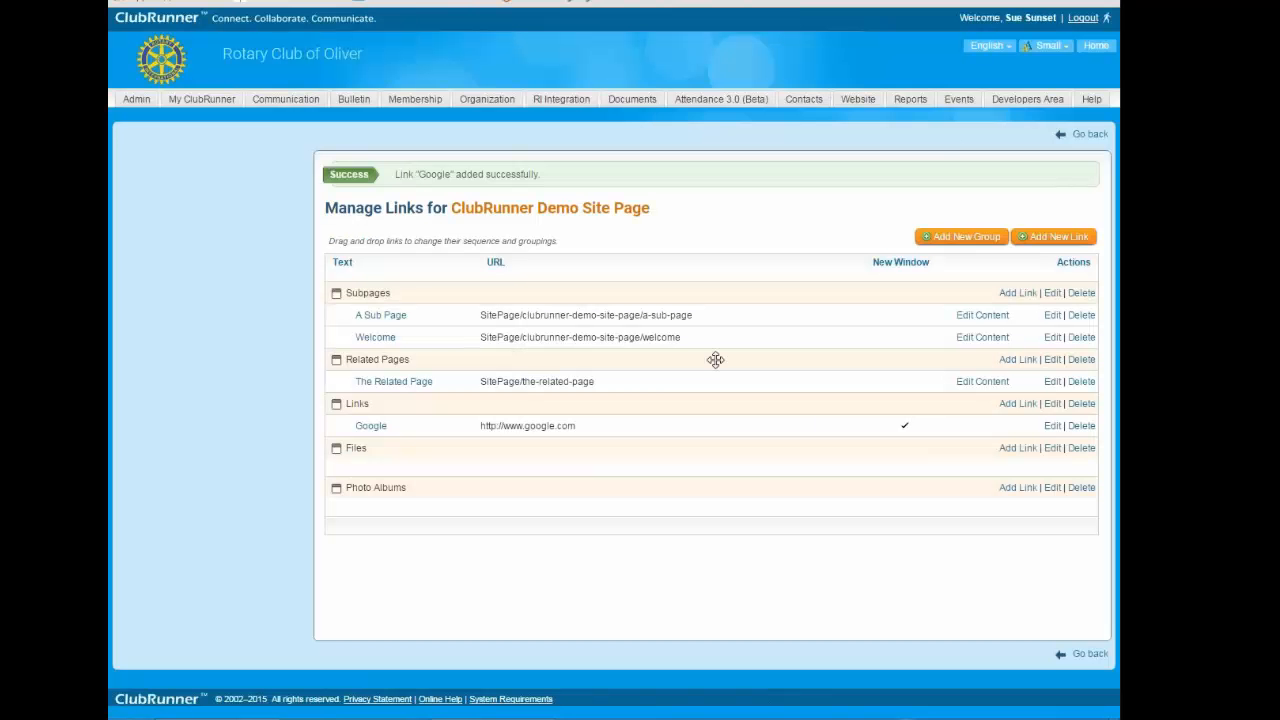
- Add a Download File link to the menu's Files group using Penguins.jpg, with the link text "Penguins Picture", and save it
left_click(1017, 448)
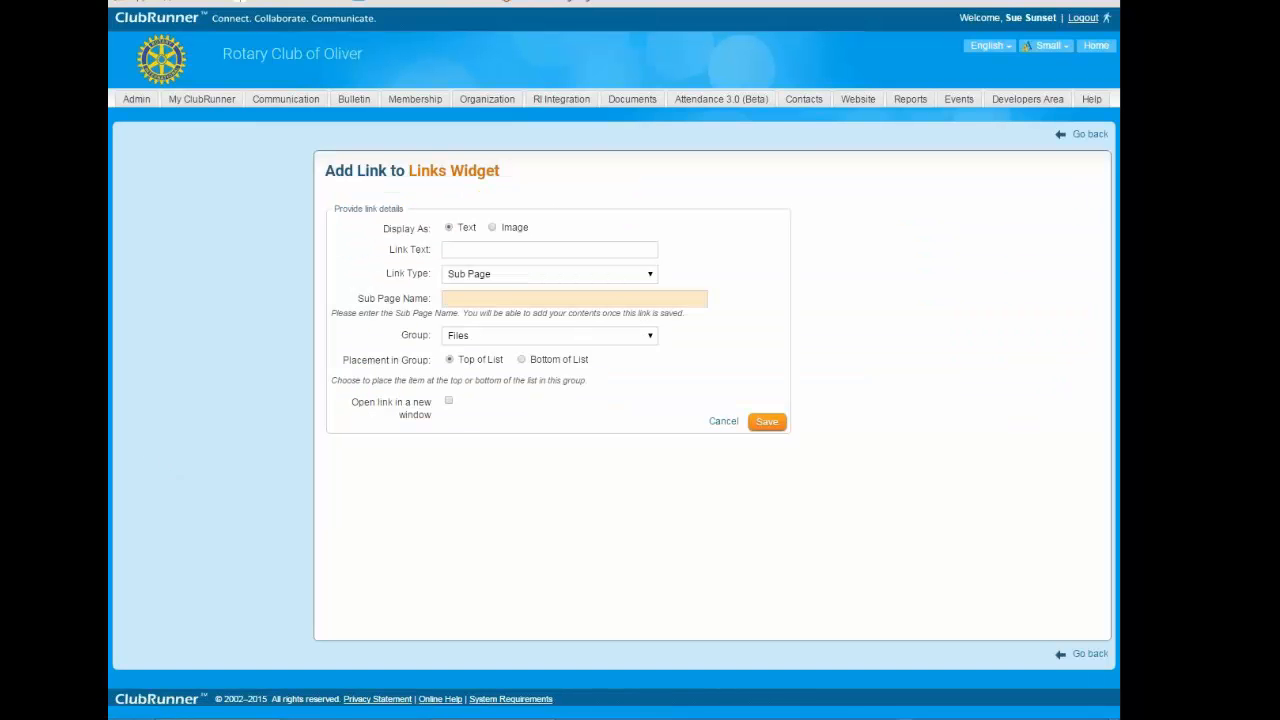
left_click(593, 277)
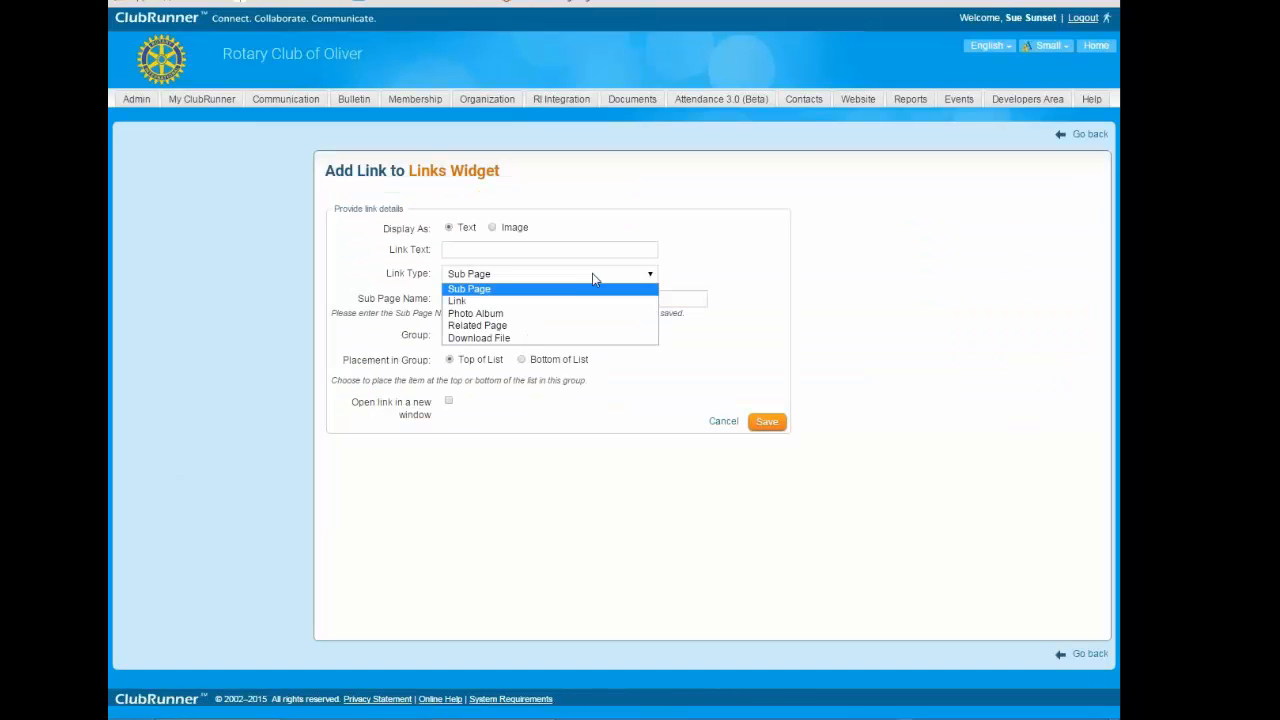
left_click(549, 338)
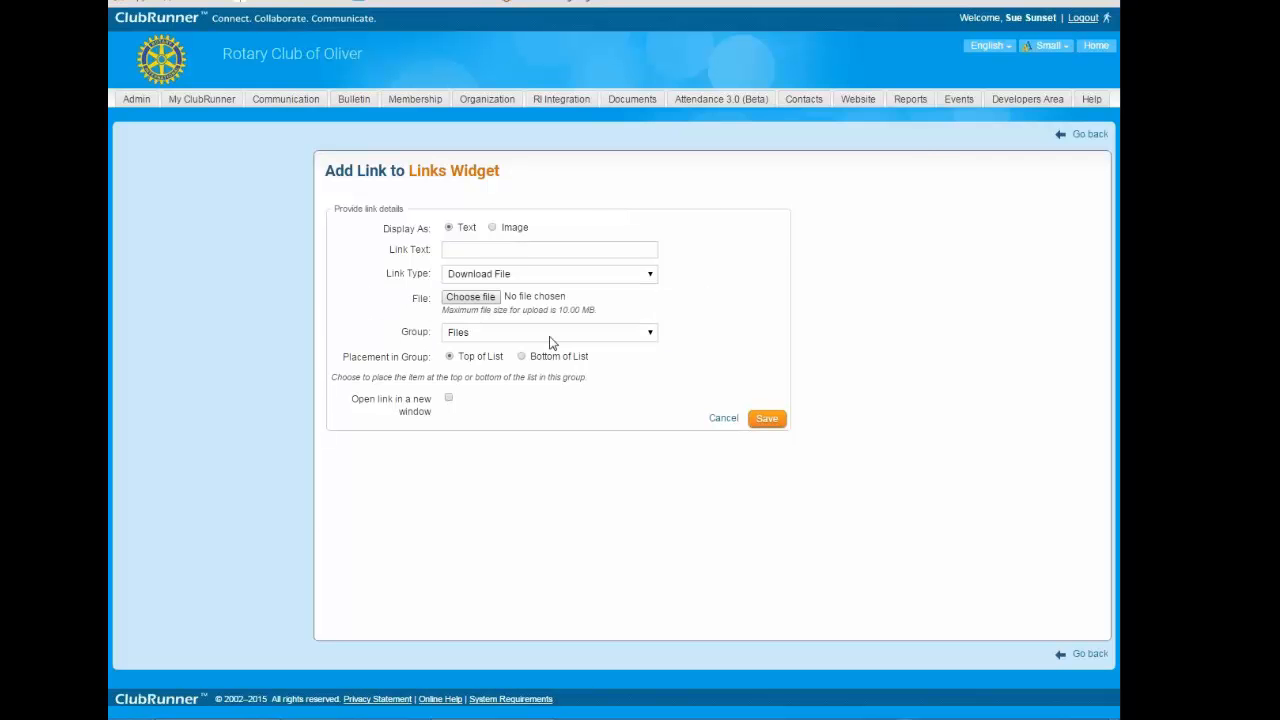
left_click(498, 297)
double_click(373, 250)
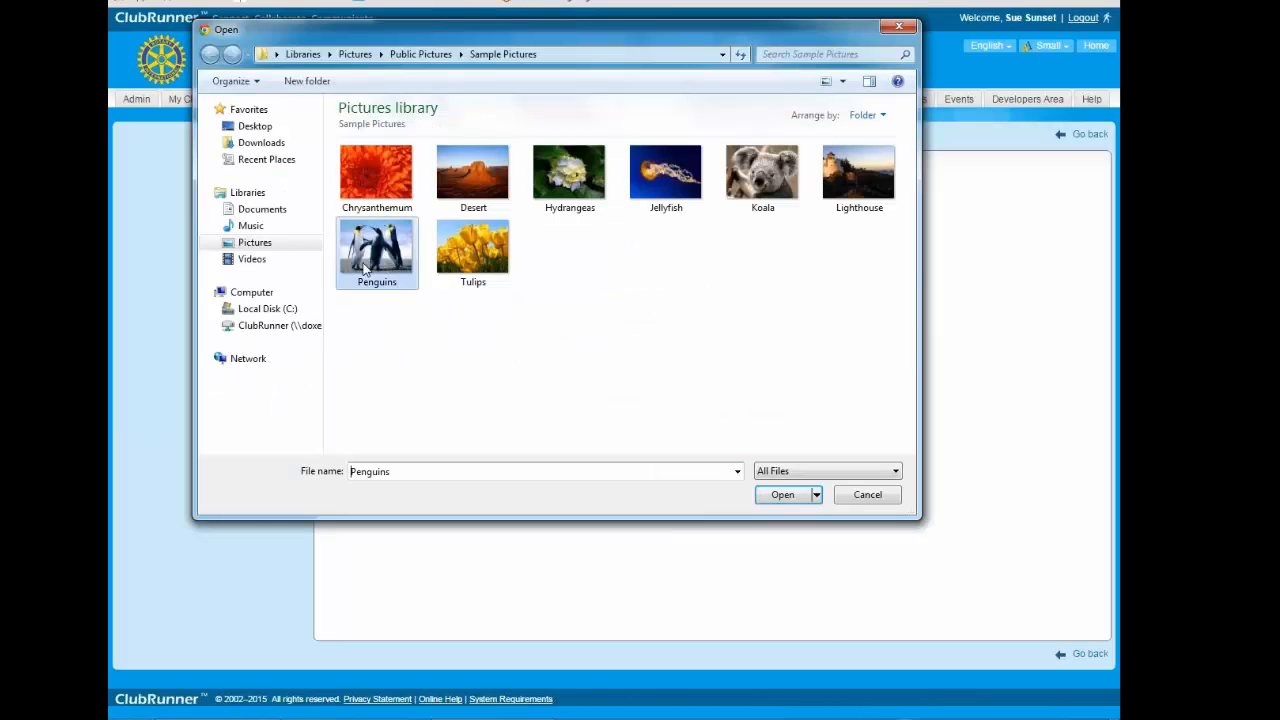
left_click(529, 251)
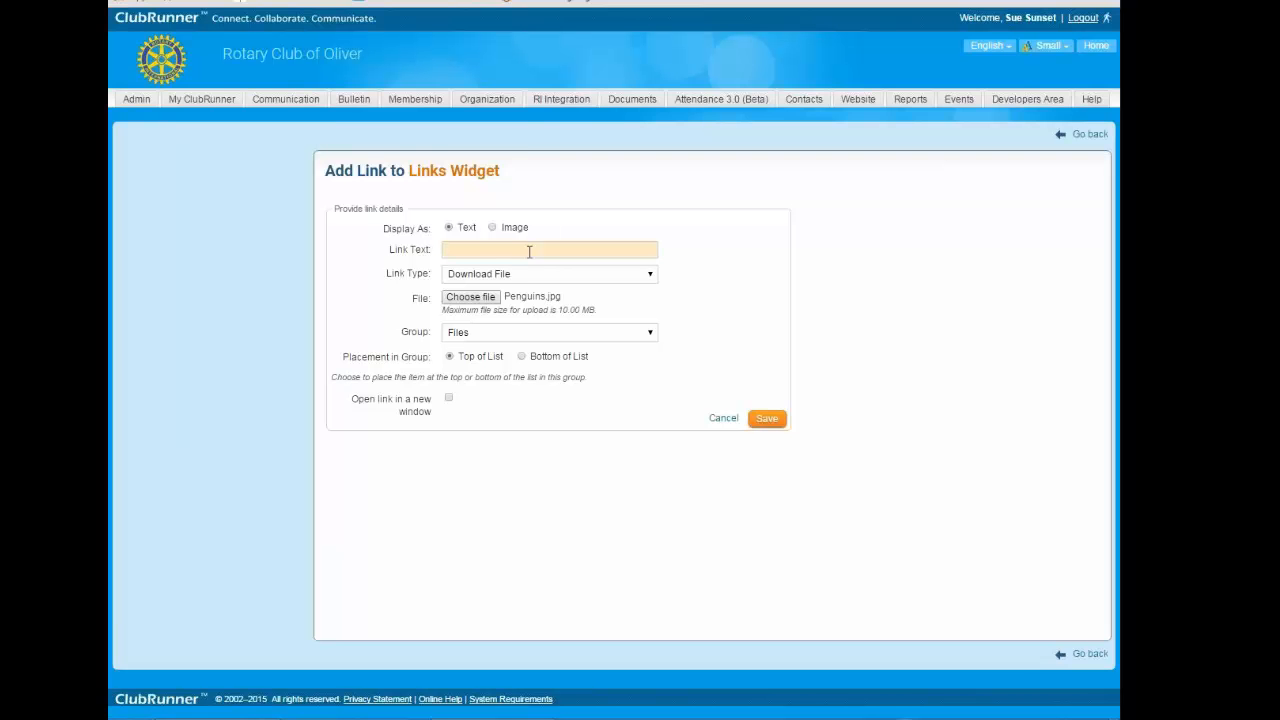
type("Penguins Picture")
left_click(776, 424)
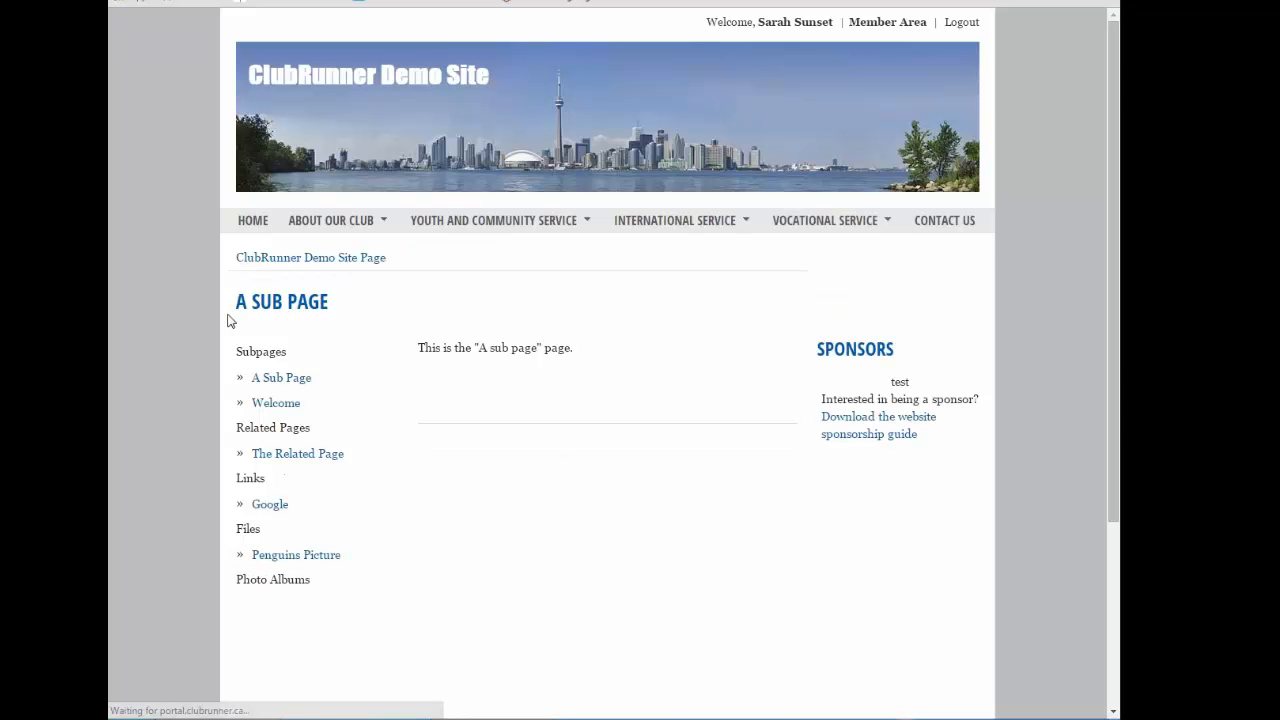
- Open the Penguins Picture file from the public demo site page's menu to check it, and go back
left_click(313, 561)
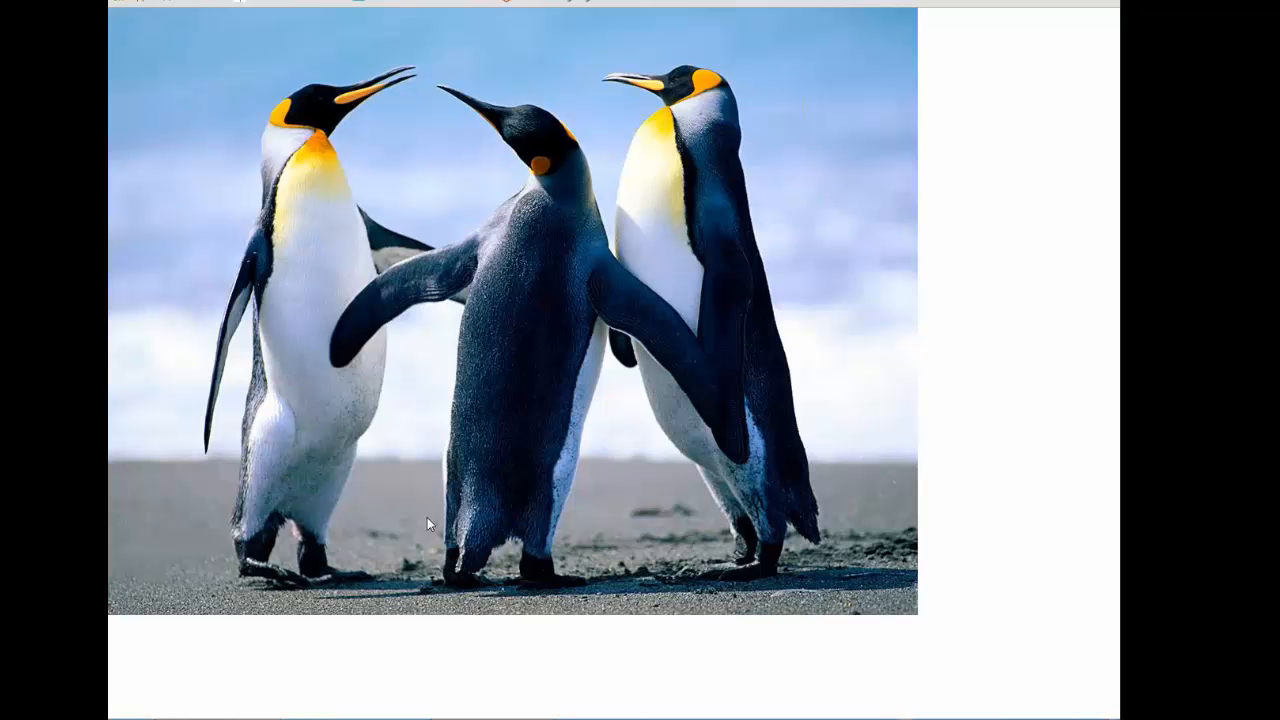
key("alt+Left")
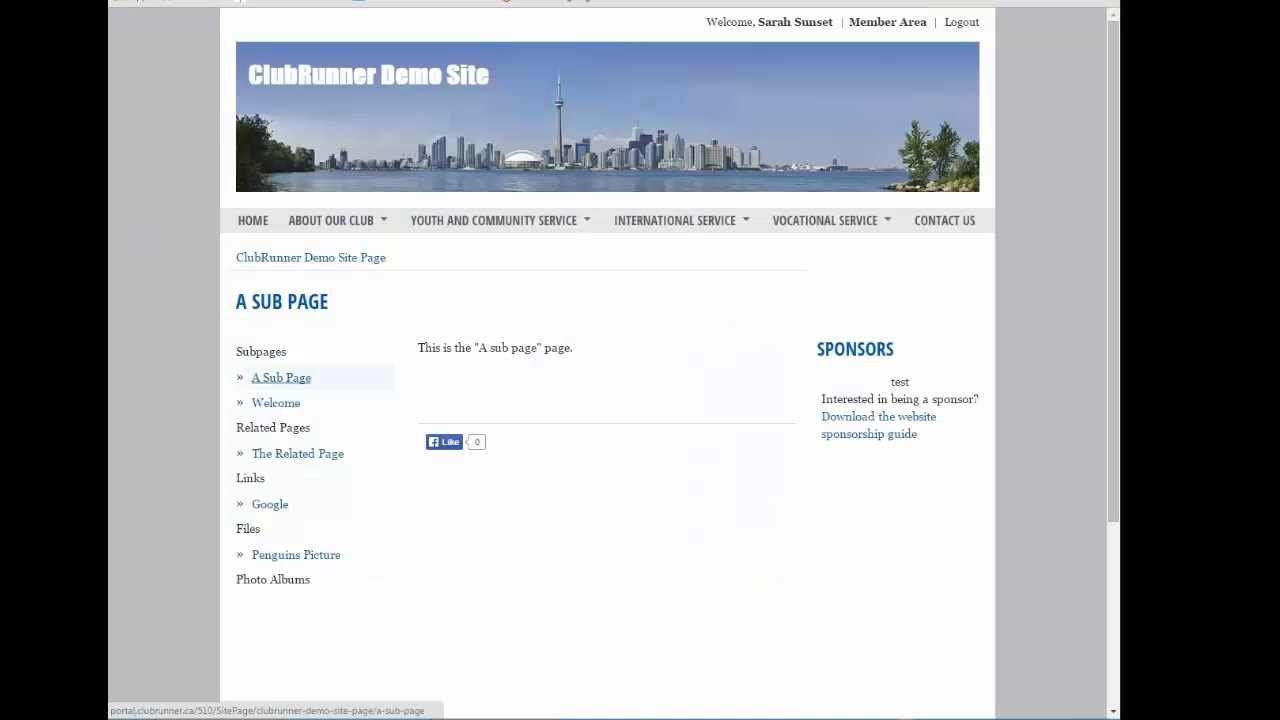
key("alt+Left")
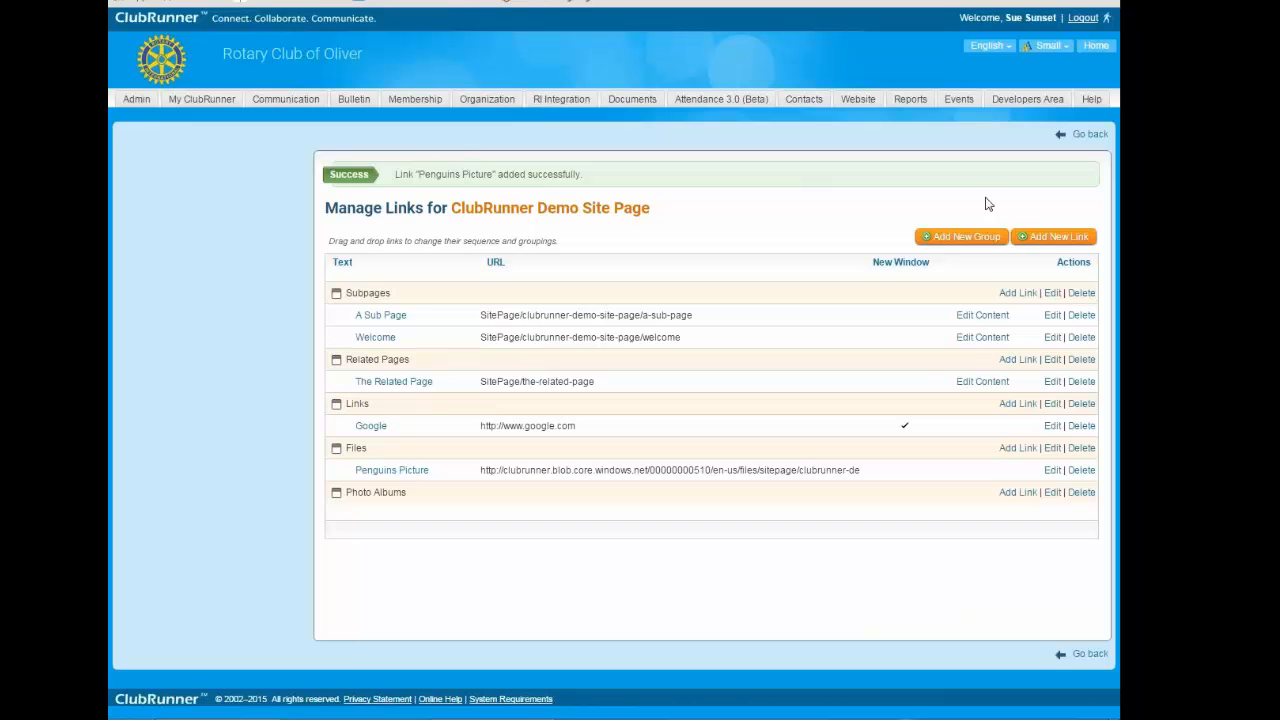
- Leave the site page's links, open the home page's custom pages, and start creating a new custom page
left_click(1085, 134)
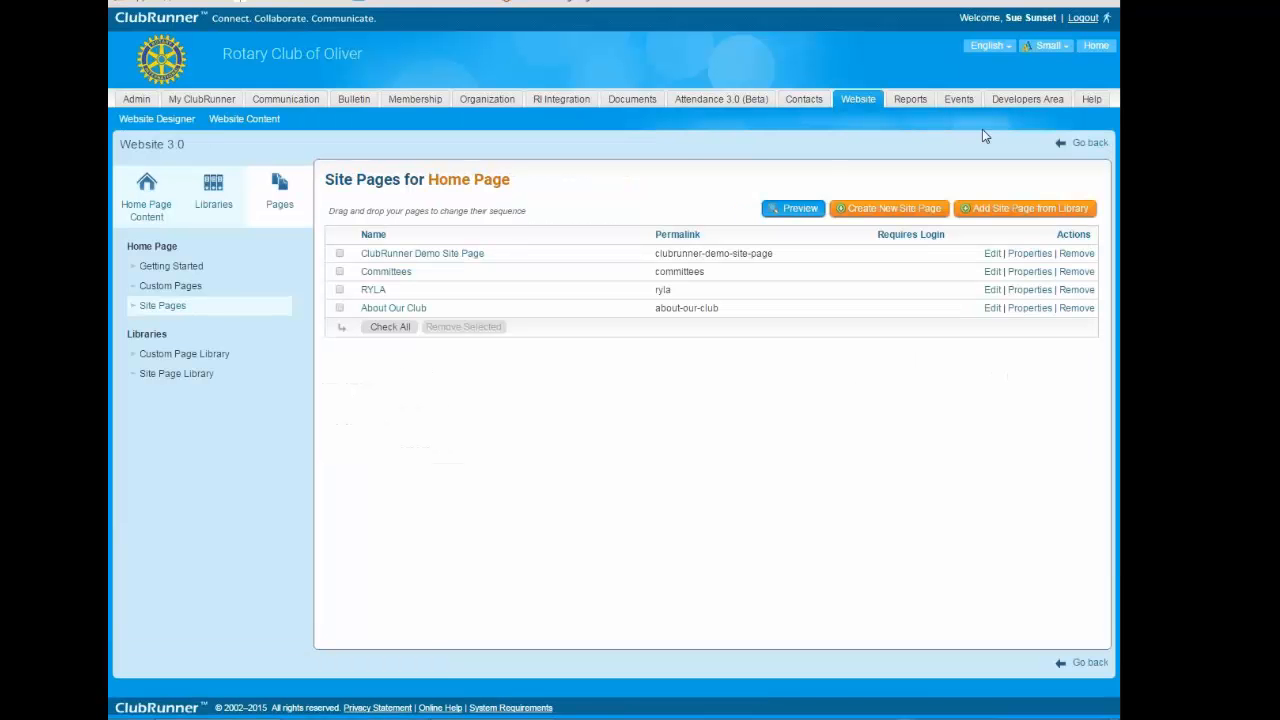
left_click(298, 214)
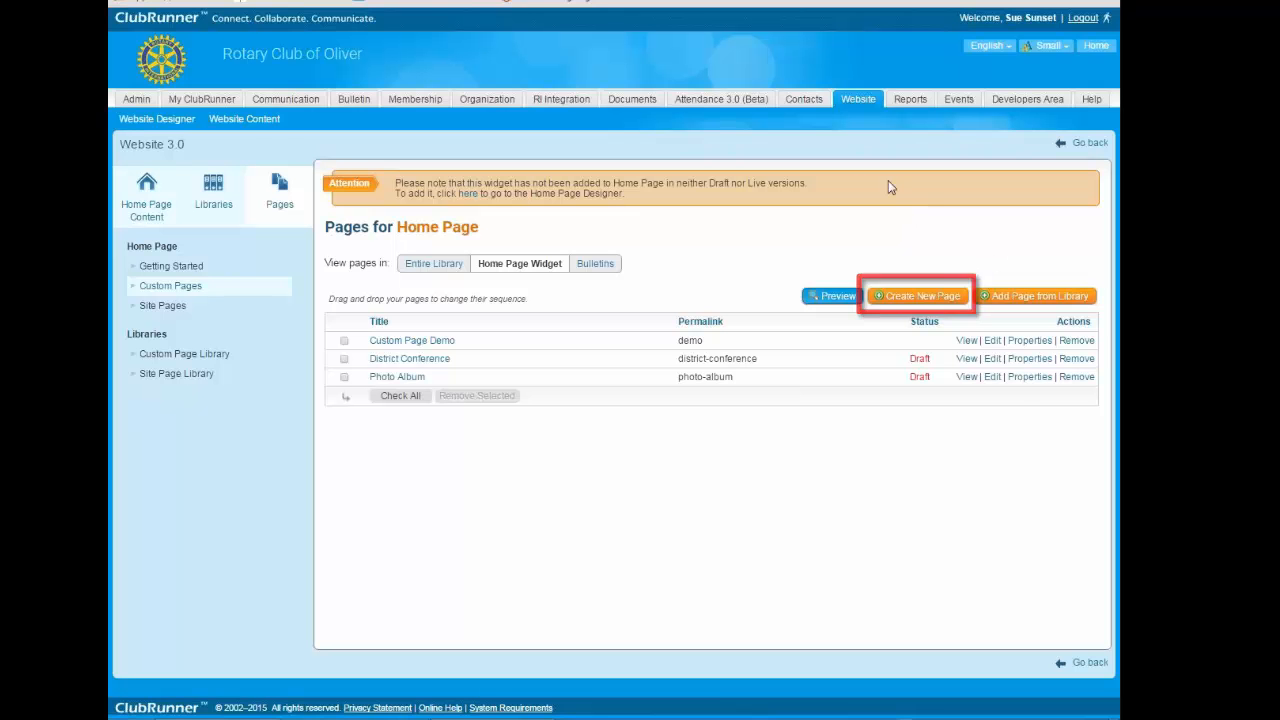
left_click(925, 298)
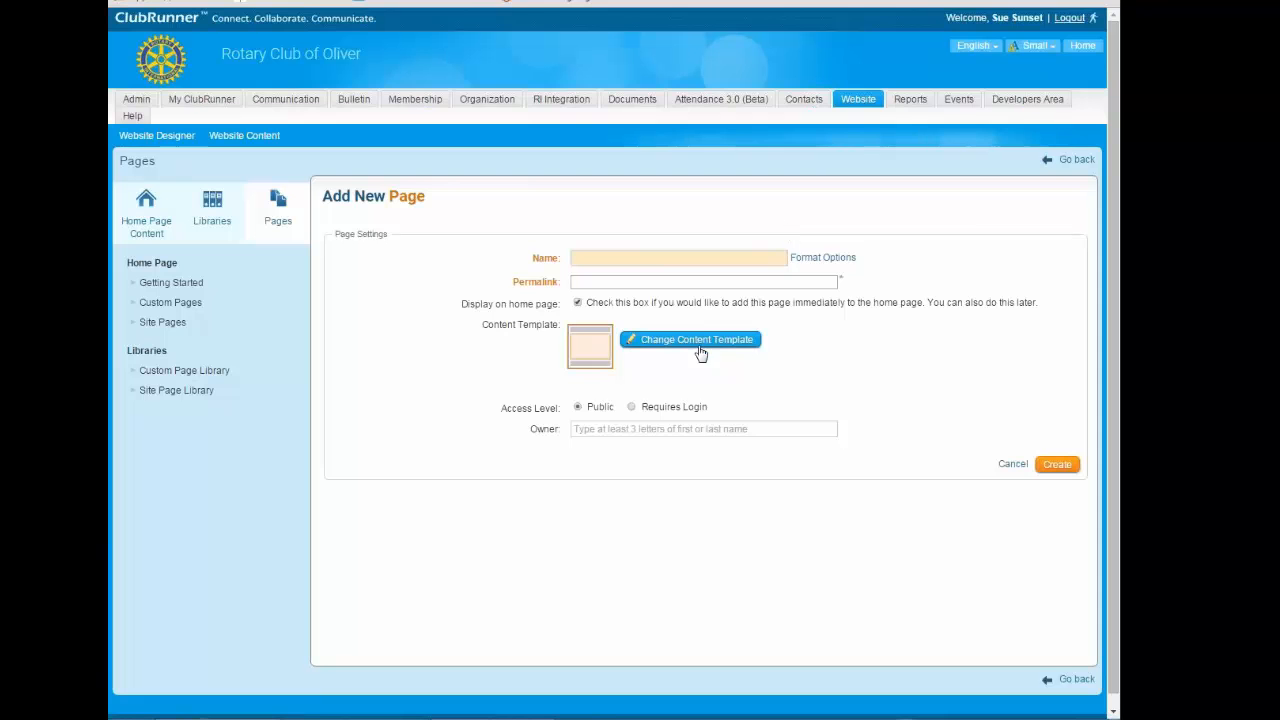
left_click(700, 350)
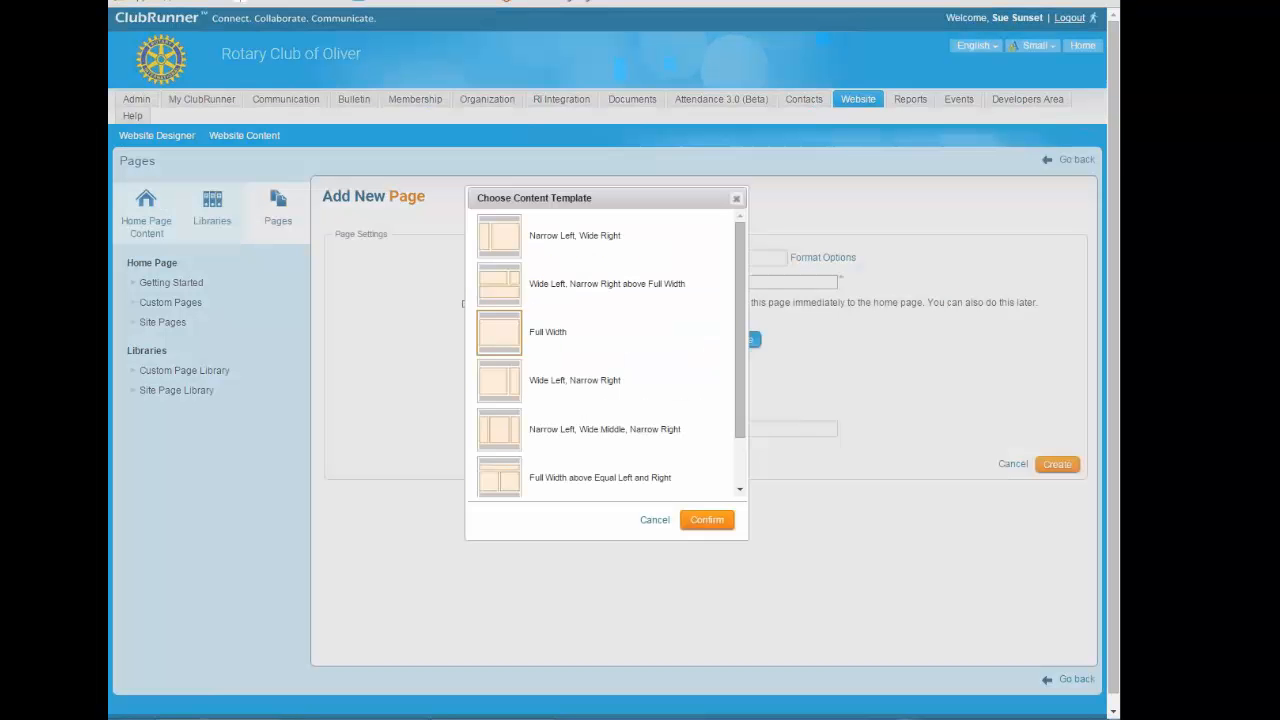
left_click(736, 199)
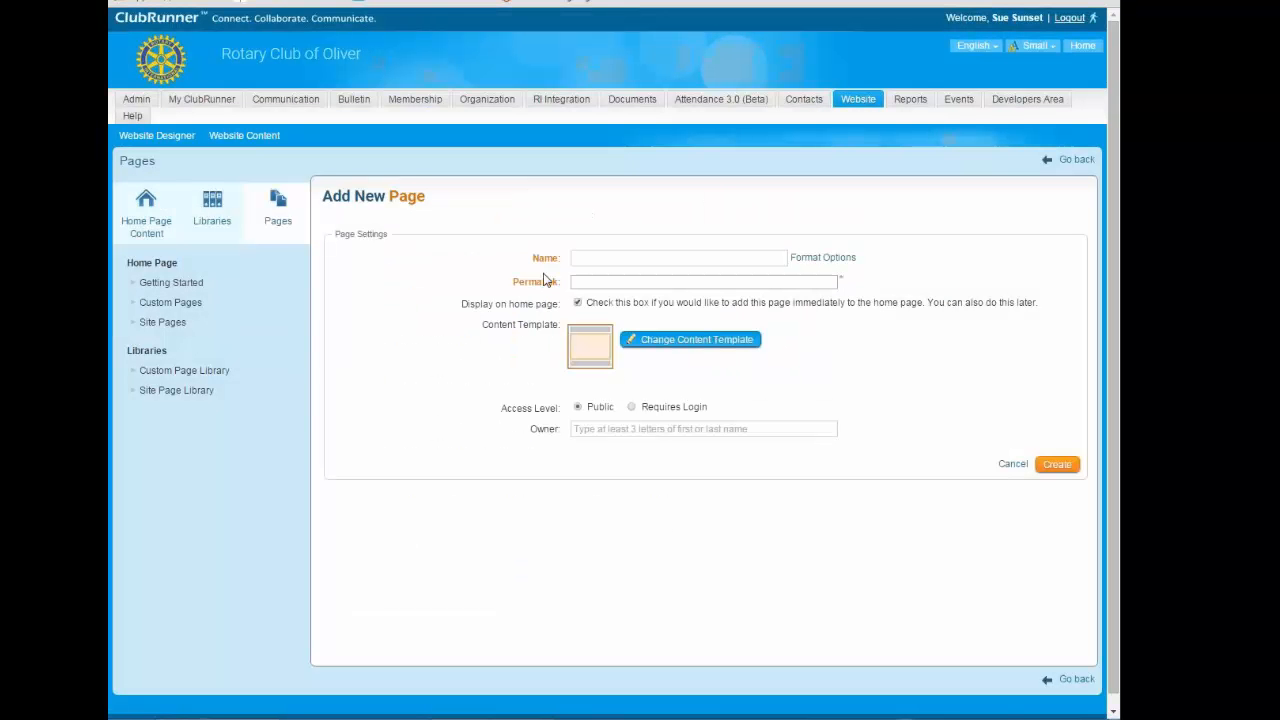
- Name the new custom page "ClubRunner Demo Custom Page" and let its permalink fill in from the name
left_click(578, 254)
type("Clu b")
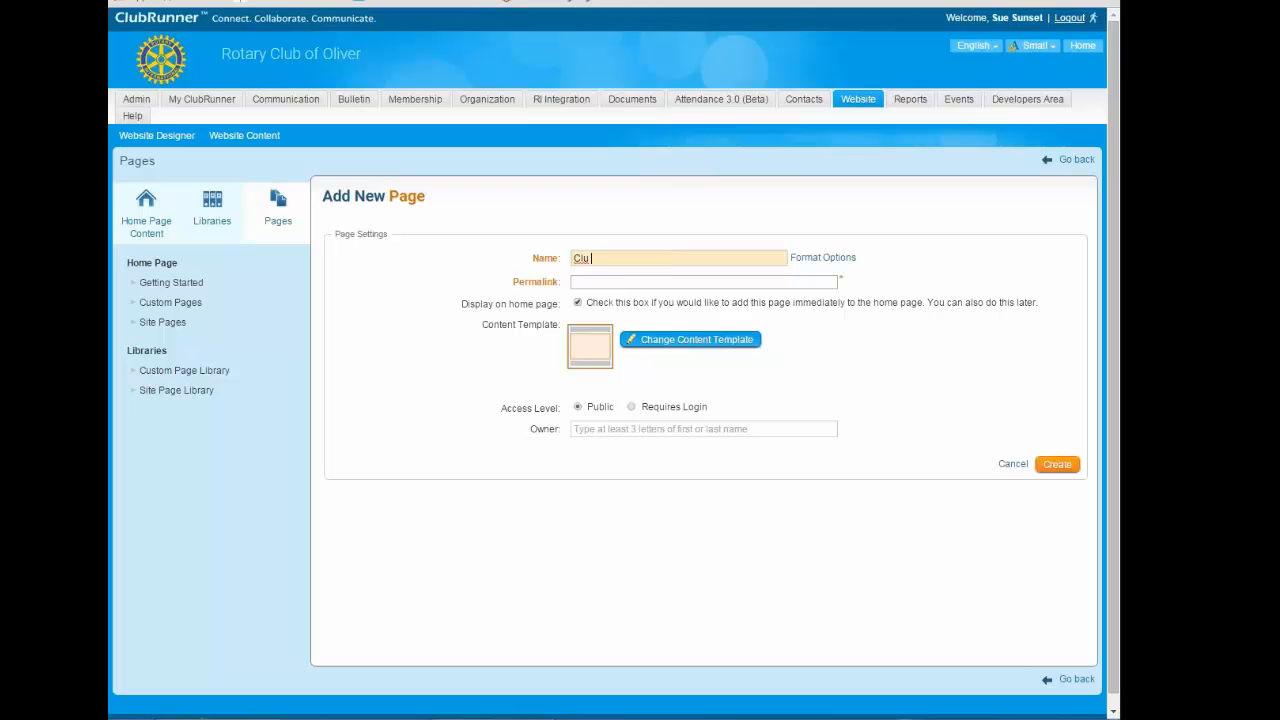
key("BackSpace")
key("Down")
key("Right")
key("Left")
key("Left")
key("Left")
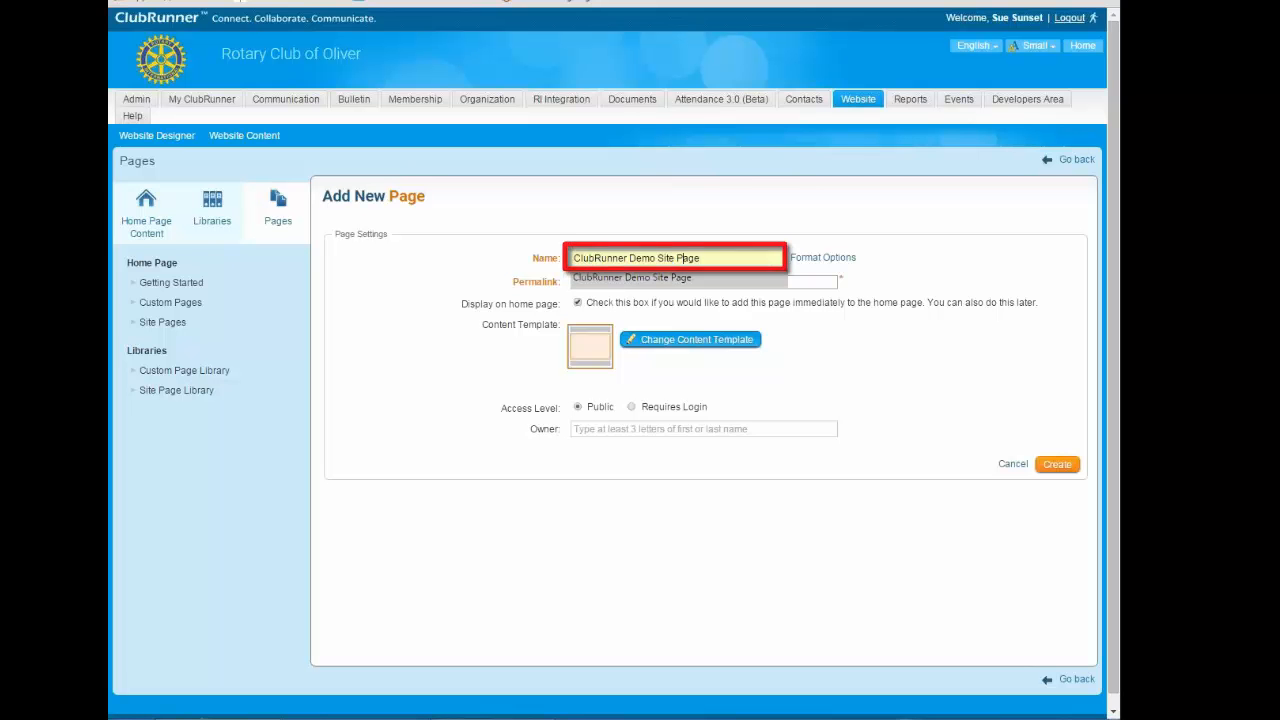
key("BackSpace")
key("BackSpace")
key("BackSpace")
key("BackSpace")
key("BackSpace")
type("Custo")
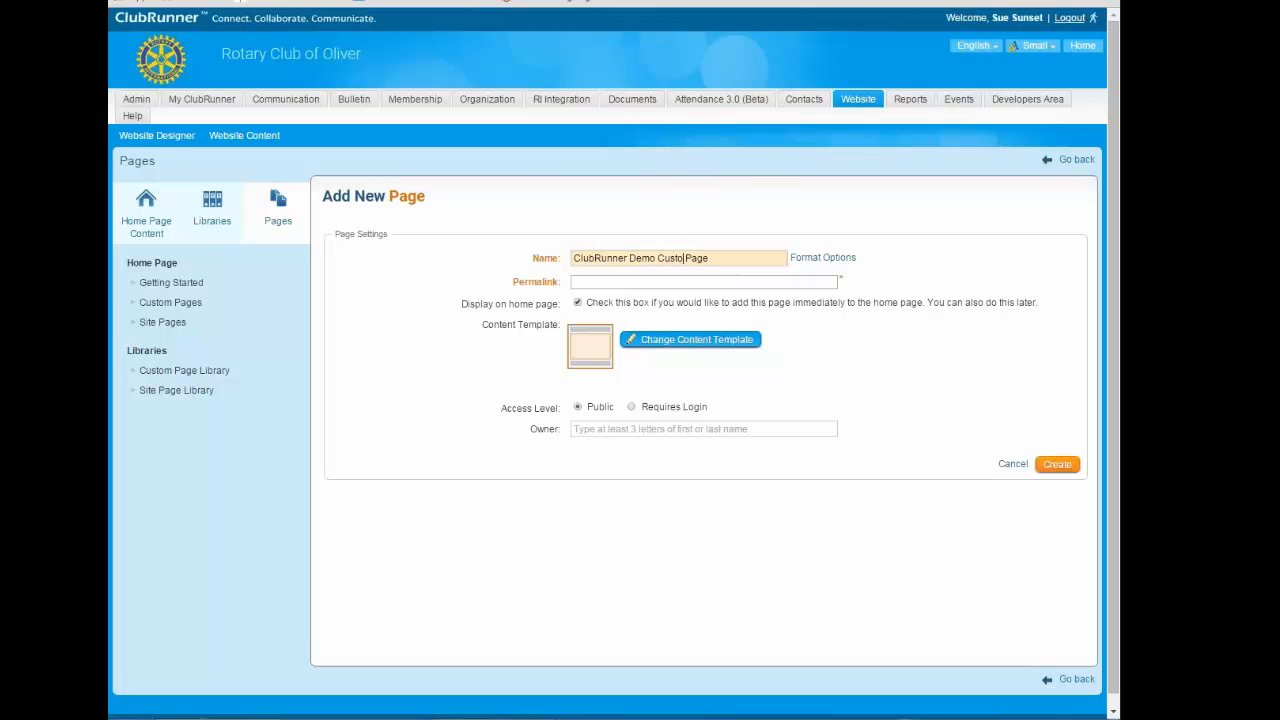
type("m")
key("Tab")
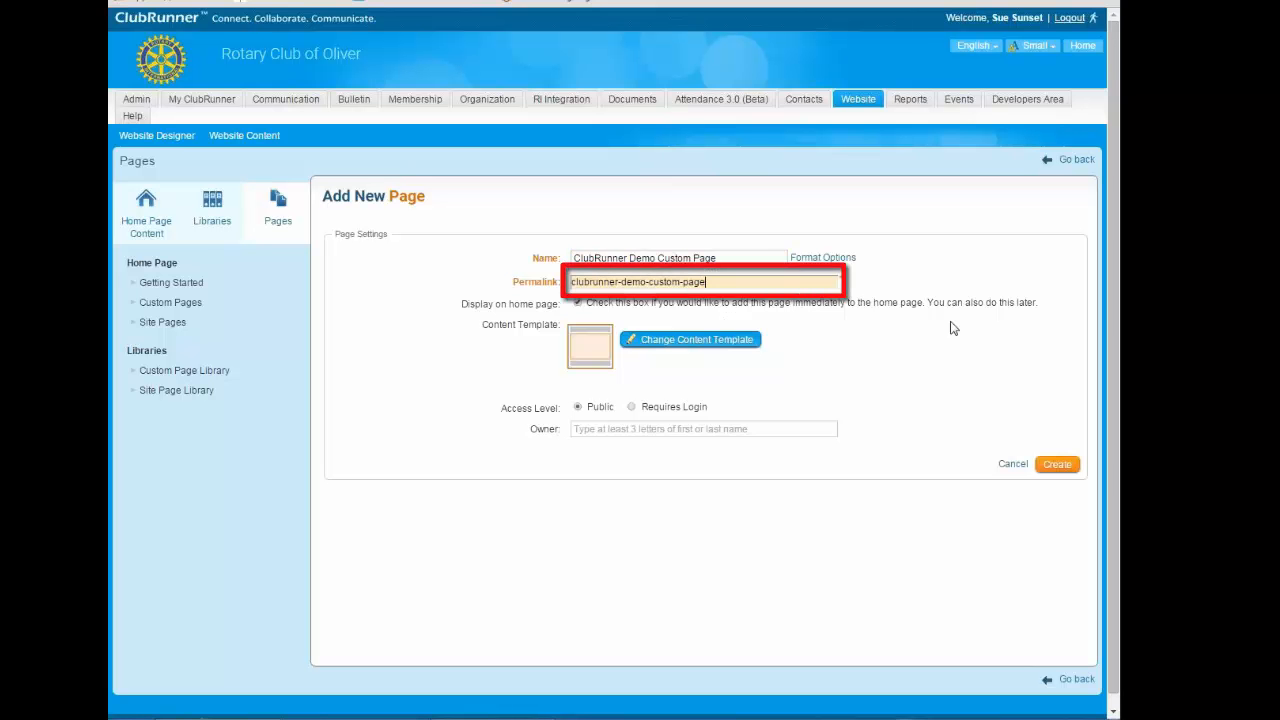
- Set the new page's content template to Narrow Left, Wide Middle, Narrow Right
left_click(708, 342)
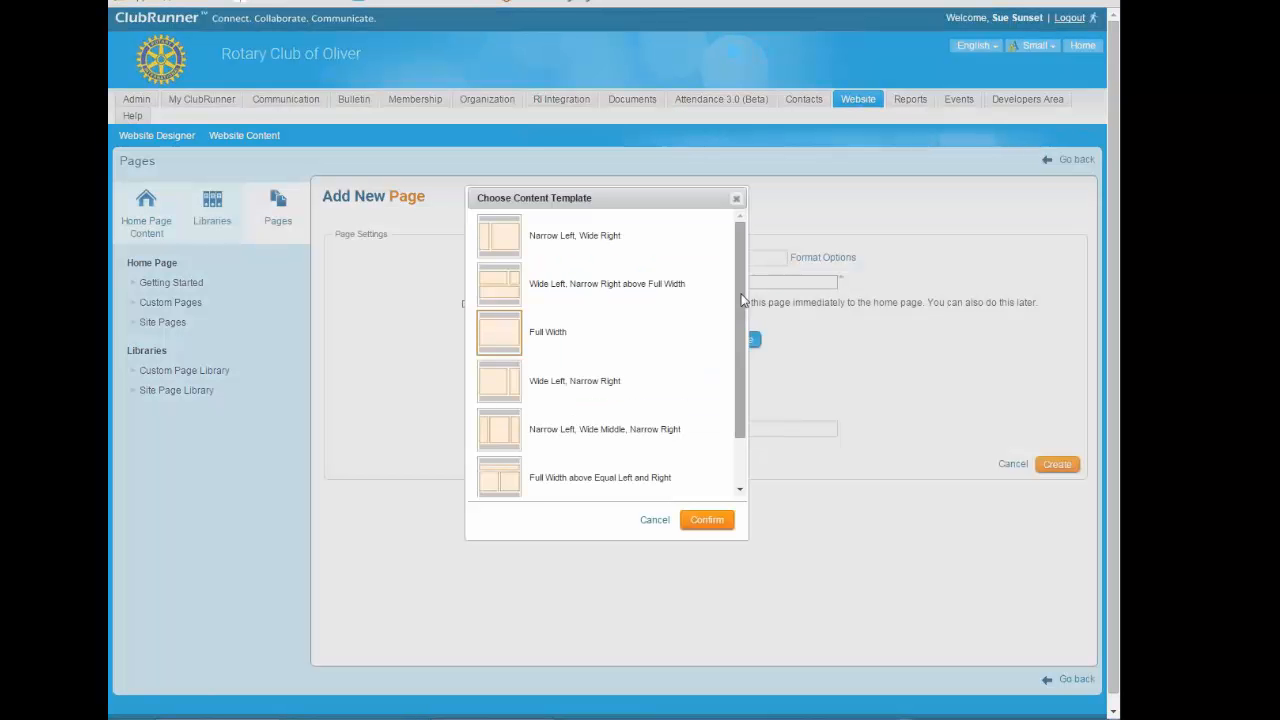
scroll(740, 340, "down", 1)
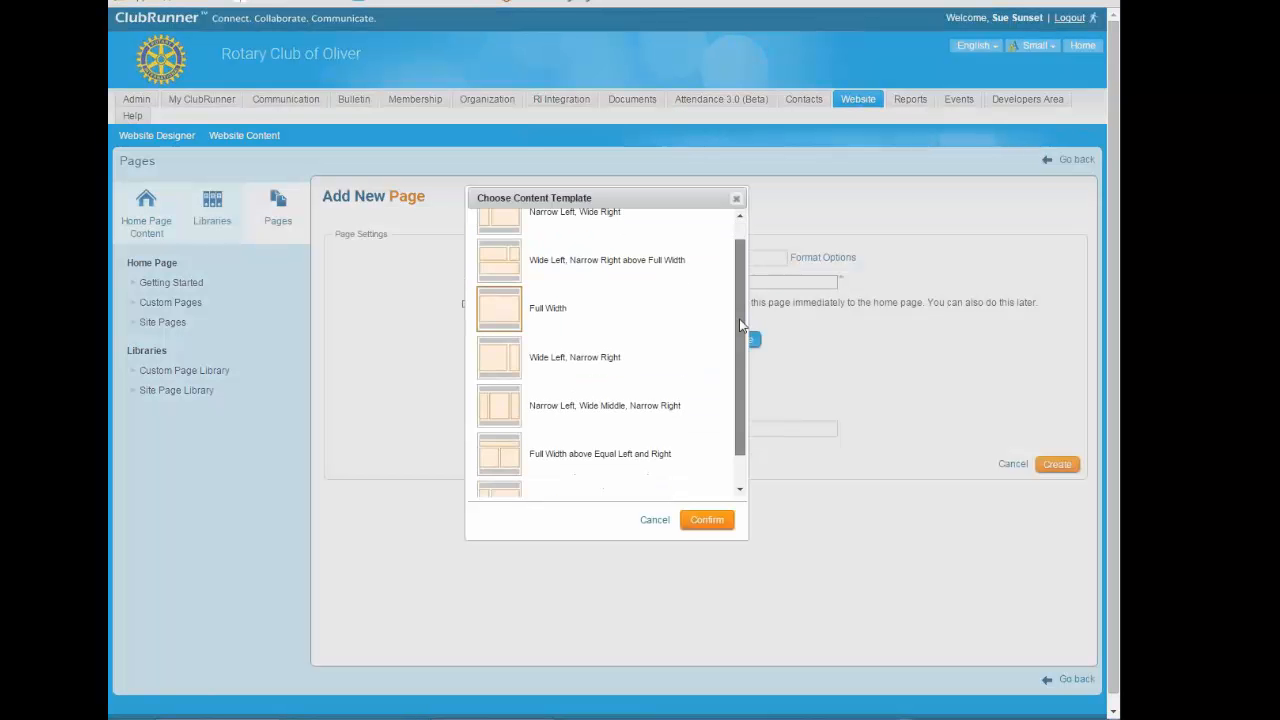
left_click(488, 398)
left_click(716, 524)
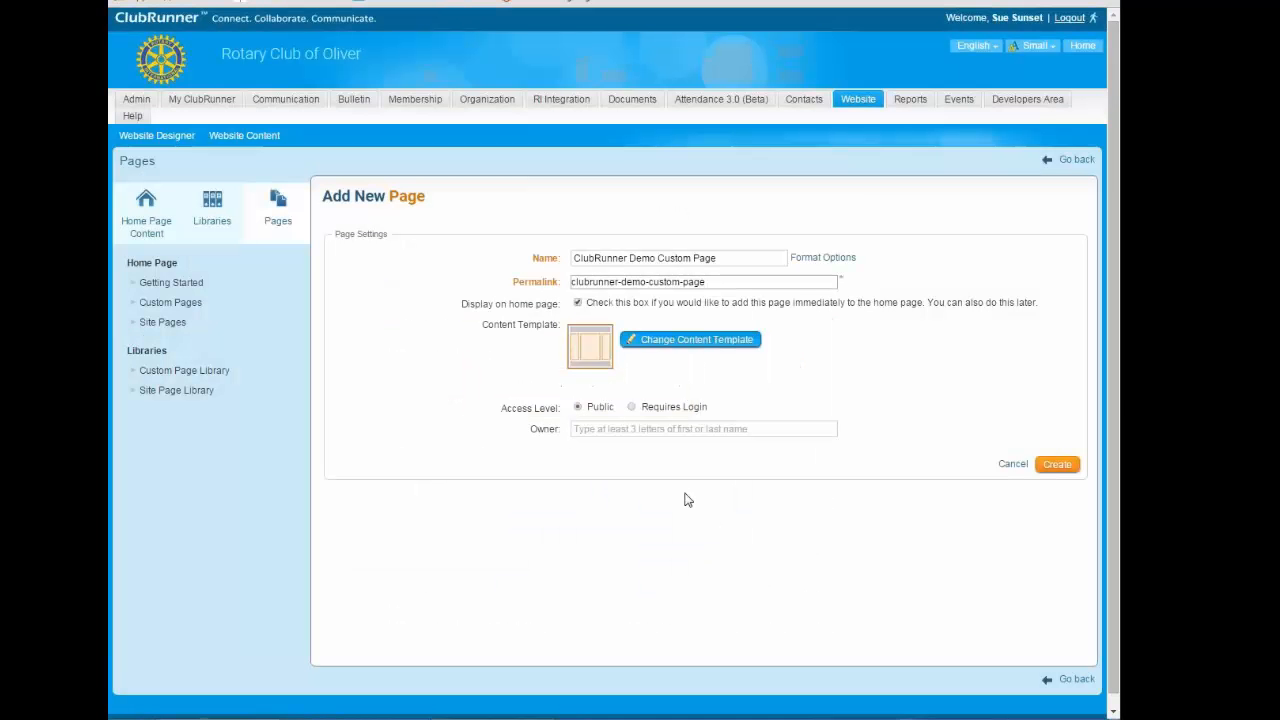
- Create the custom page and remove its default page widgets from the Left and Right columns
left_click(1057, 466)
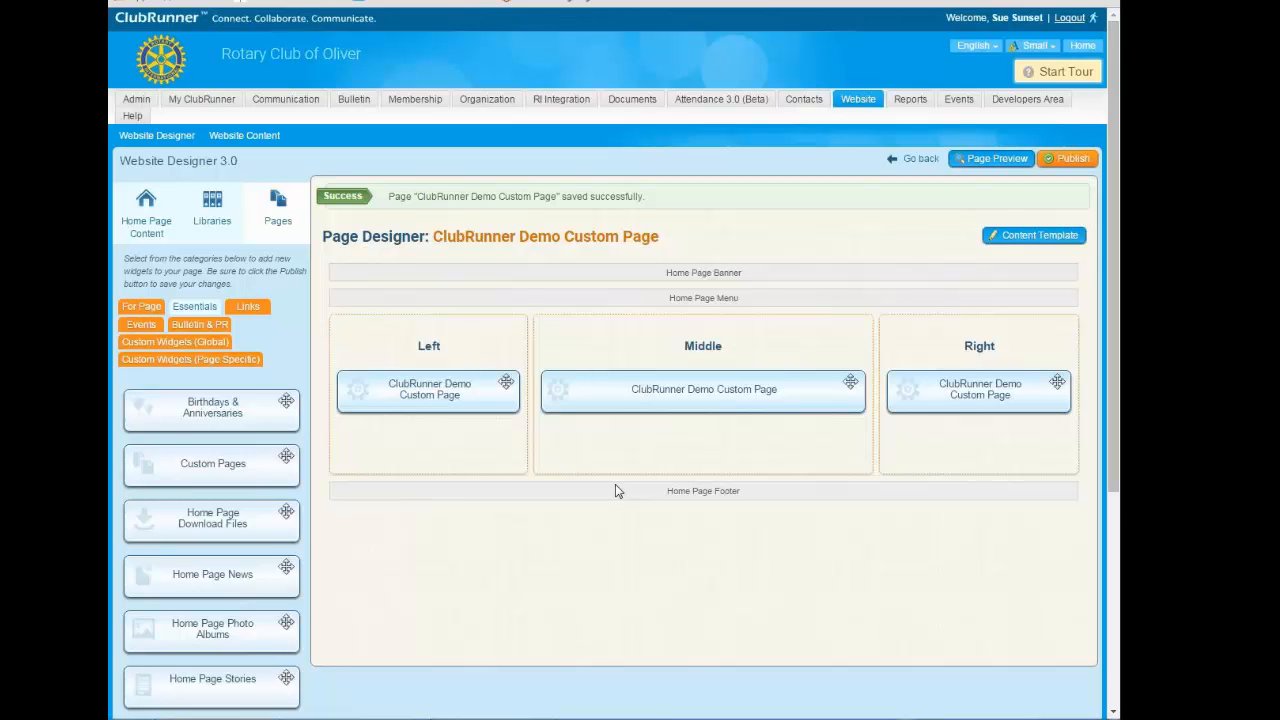
mouse_move(462, 398)
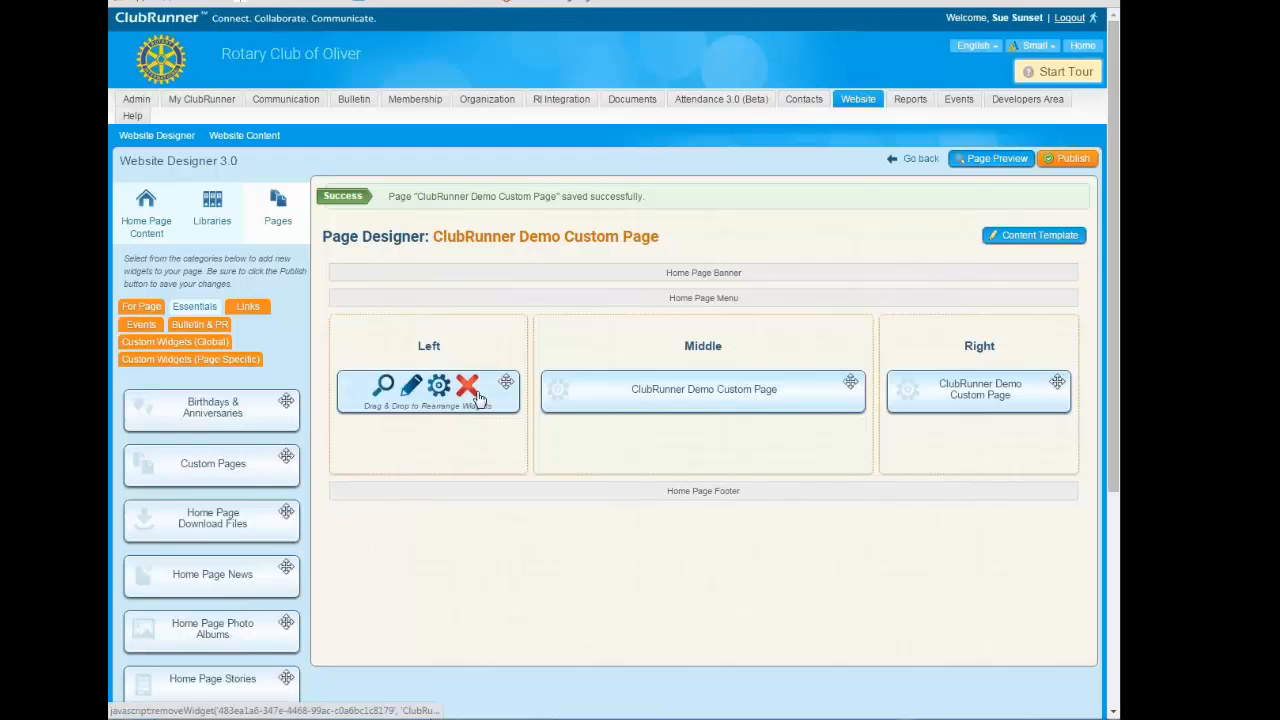
left_click(466, 388)
left_click(628, 106)
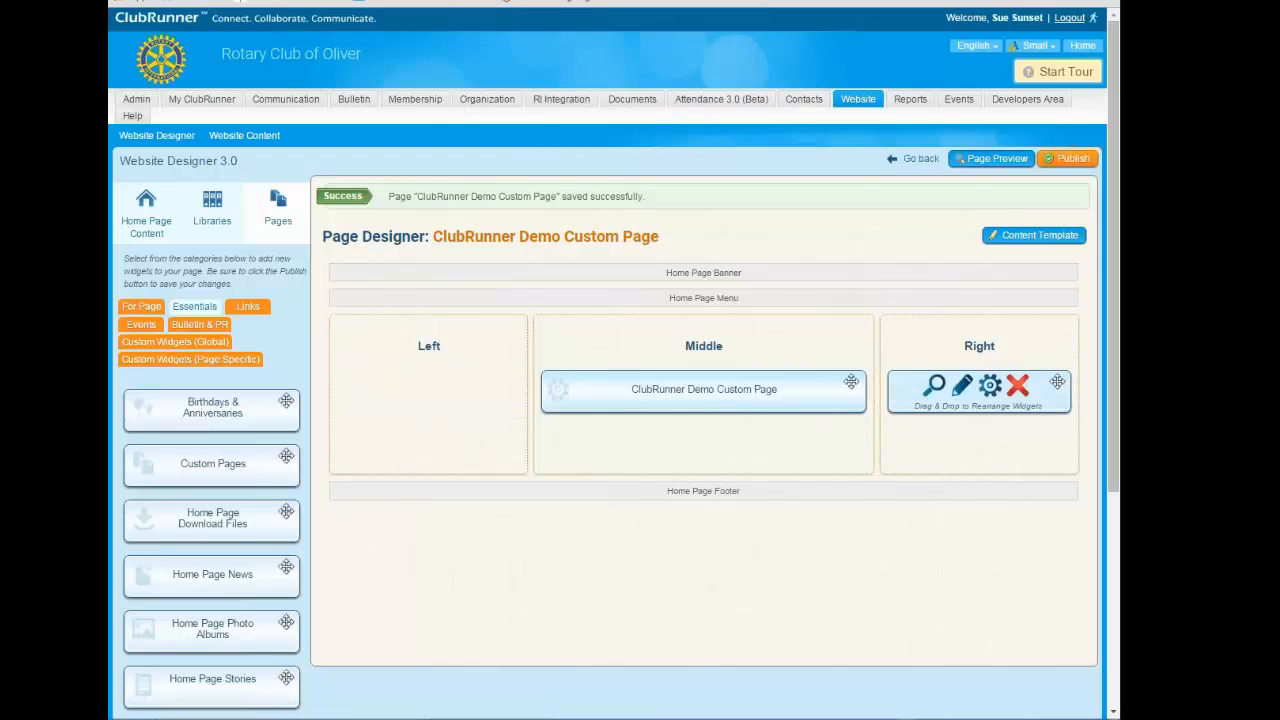
left_click(1015, 396)
left_click(648, 99)
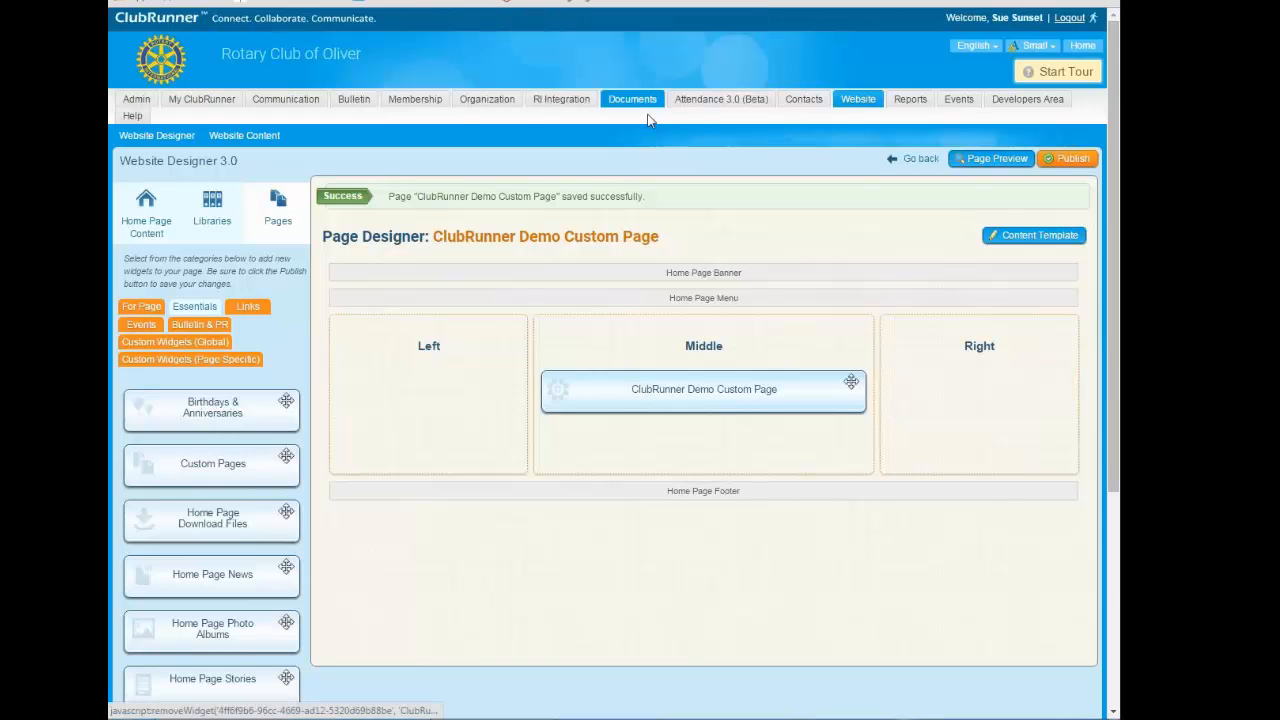
- Add a Page Stories widget below the Middle column's existing widget and a Birthdays & Anniversaries widget to the Left column
scroll(306, 377, "down", 3)
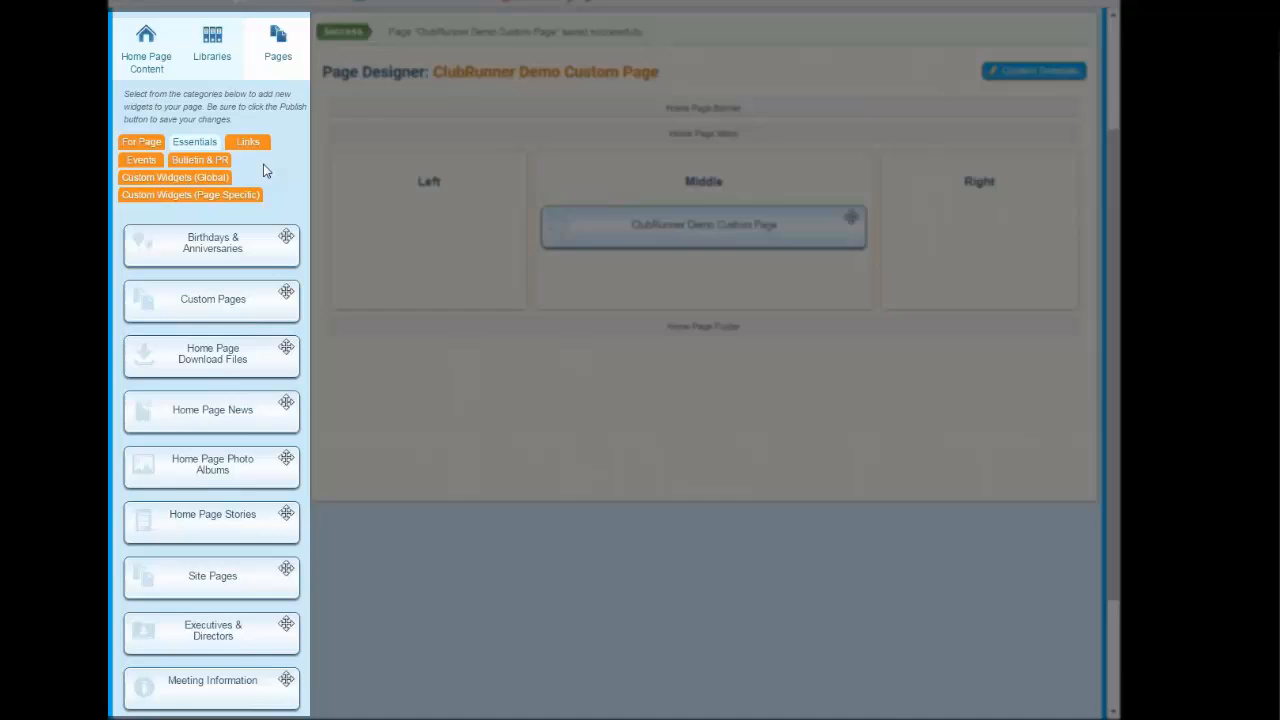
left_click(150, 142)
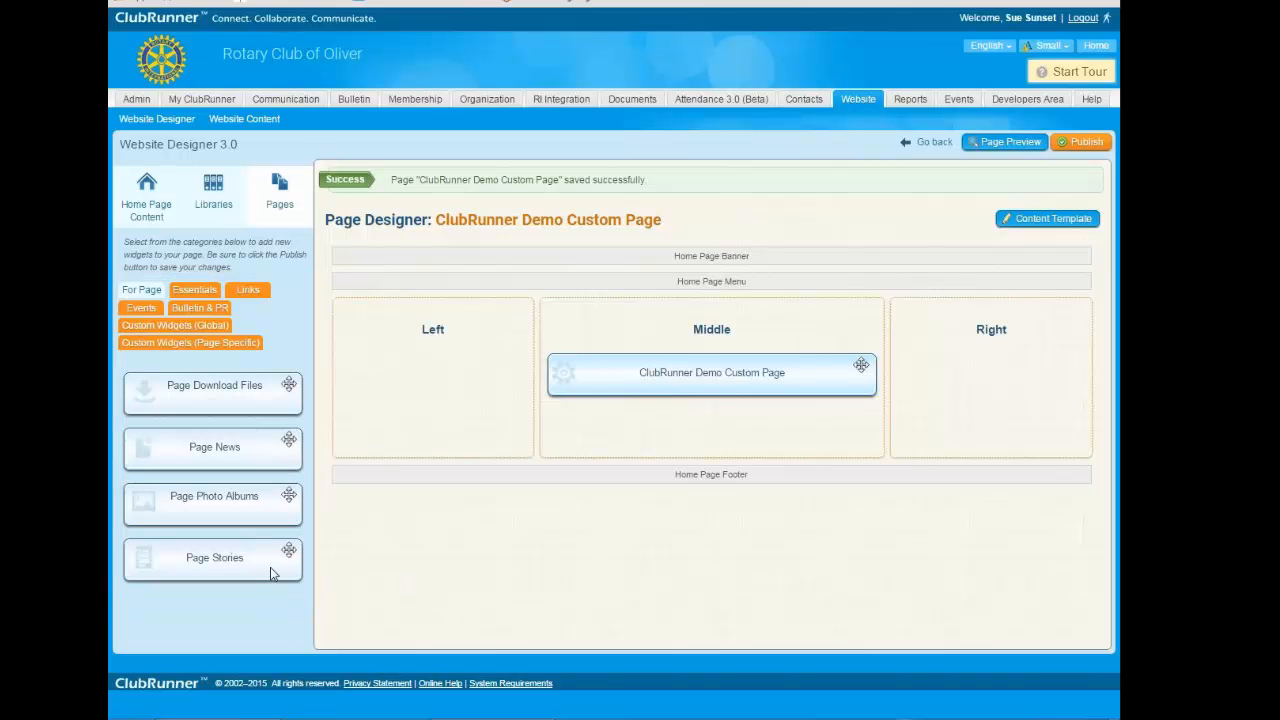
left_click_drag(220, 568, 668, 462)
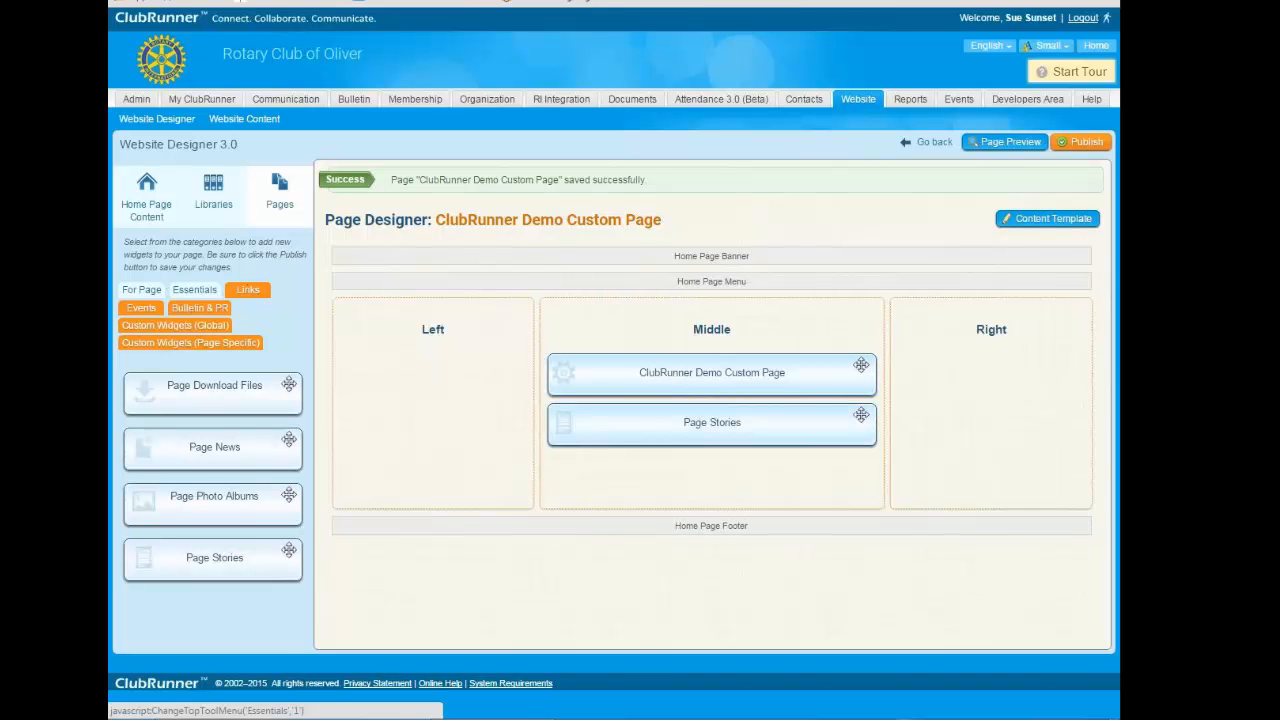
left_click(194, 289)
scroll(274, 301, "down", 2)
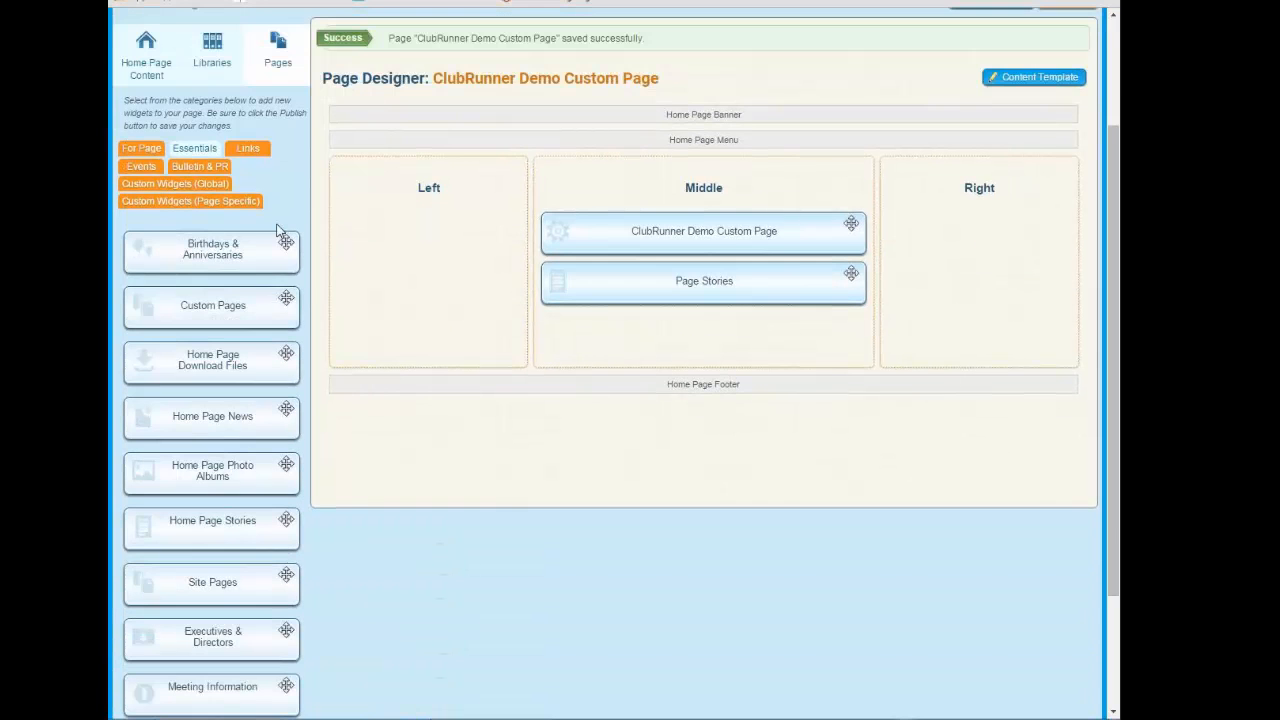
left_click_drag(224, 256, 457, 297)
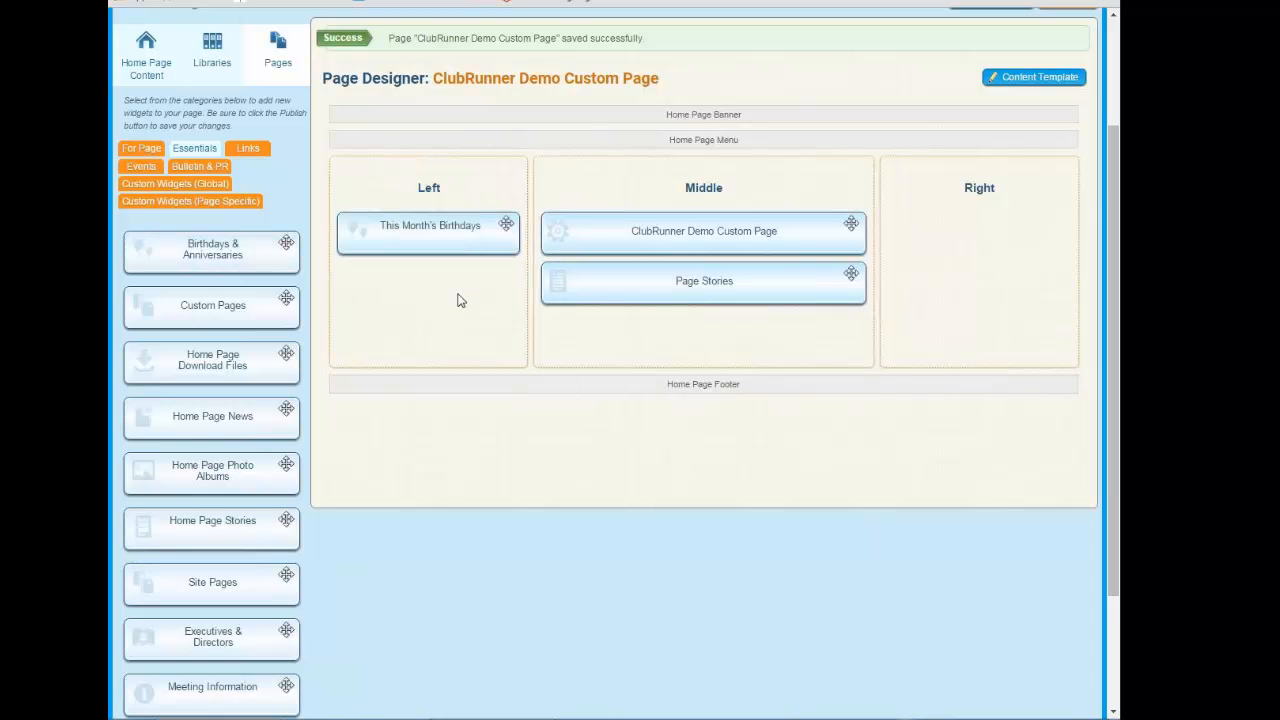
- Add a new RSS widget to the Right column, turn off its Show Brief option, and save its settings
left_click(247, 148)
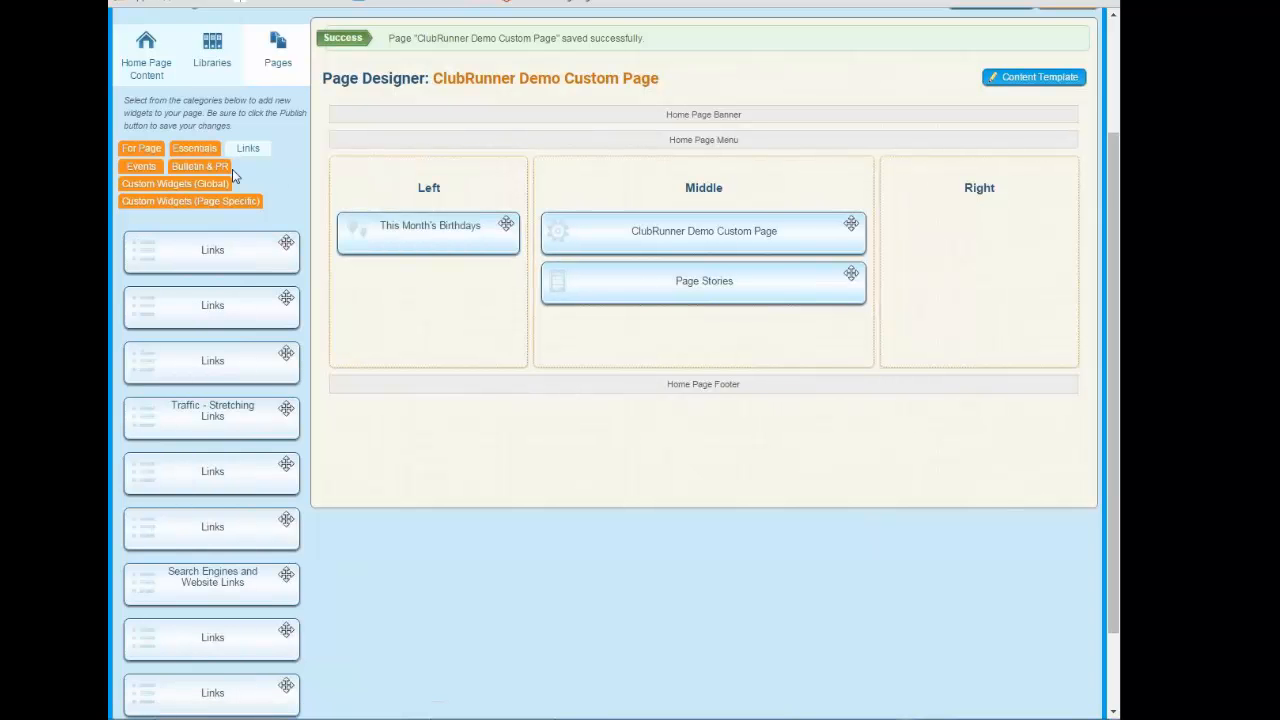
left_click(199, 166)
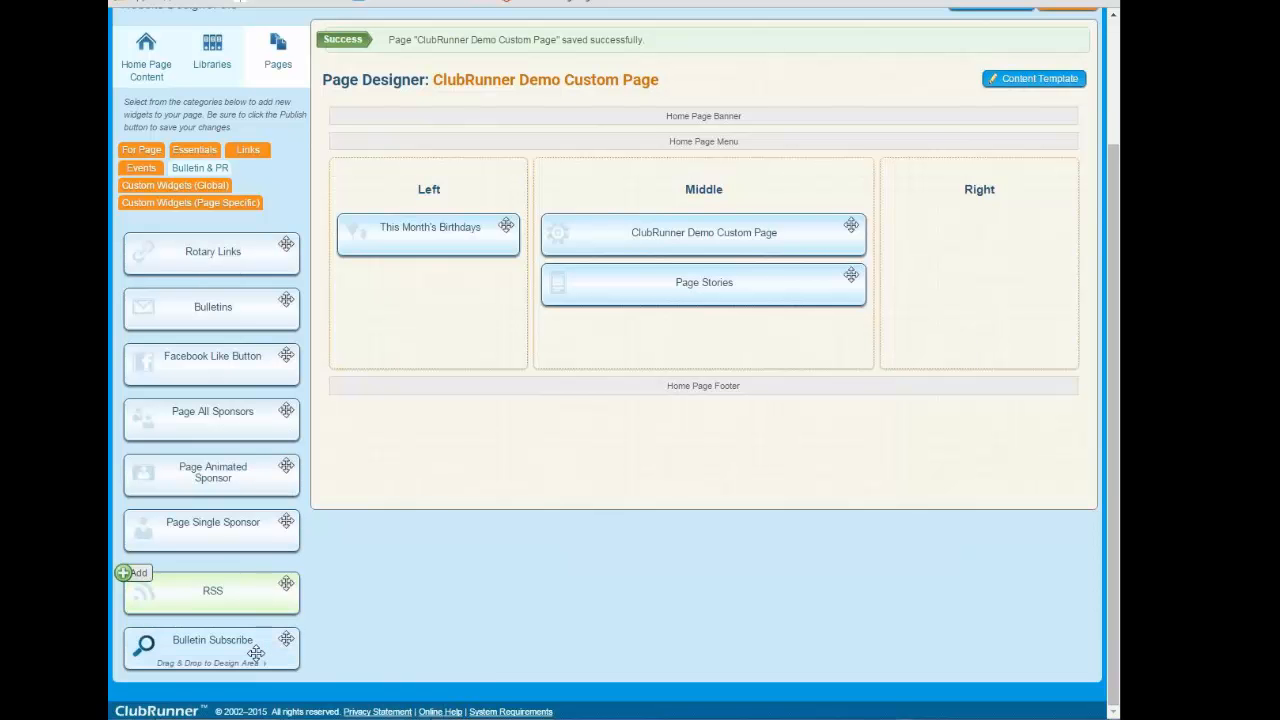
left_click_drag(134, 589, 946, 237)
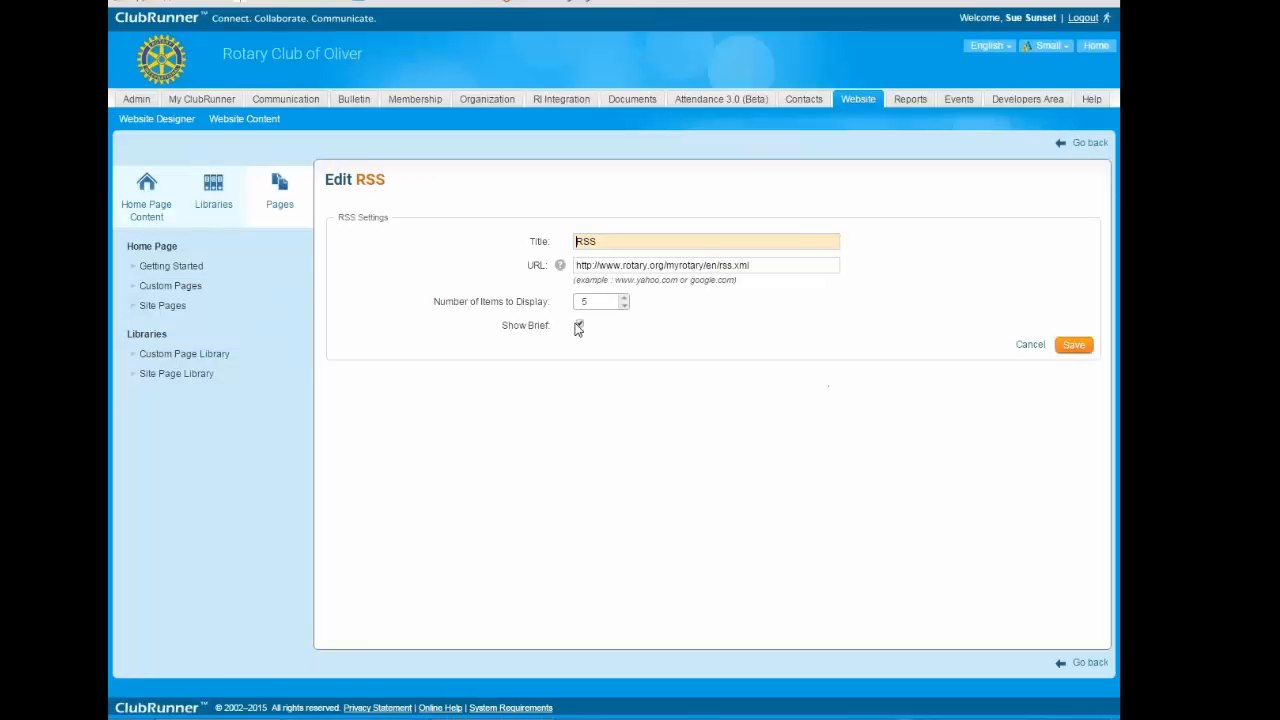
left_click(579, 327)
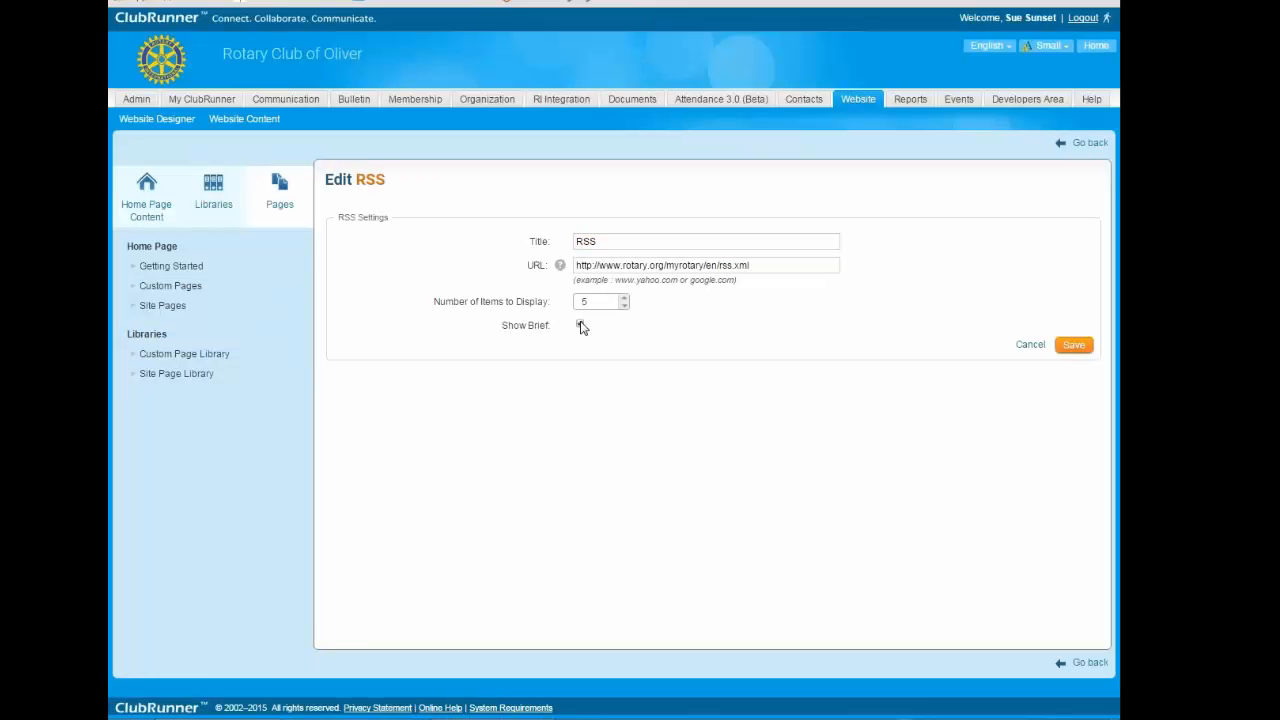
left_click(1074, 345)
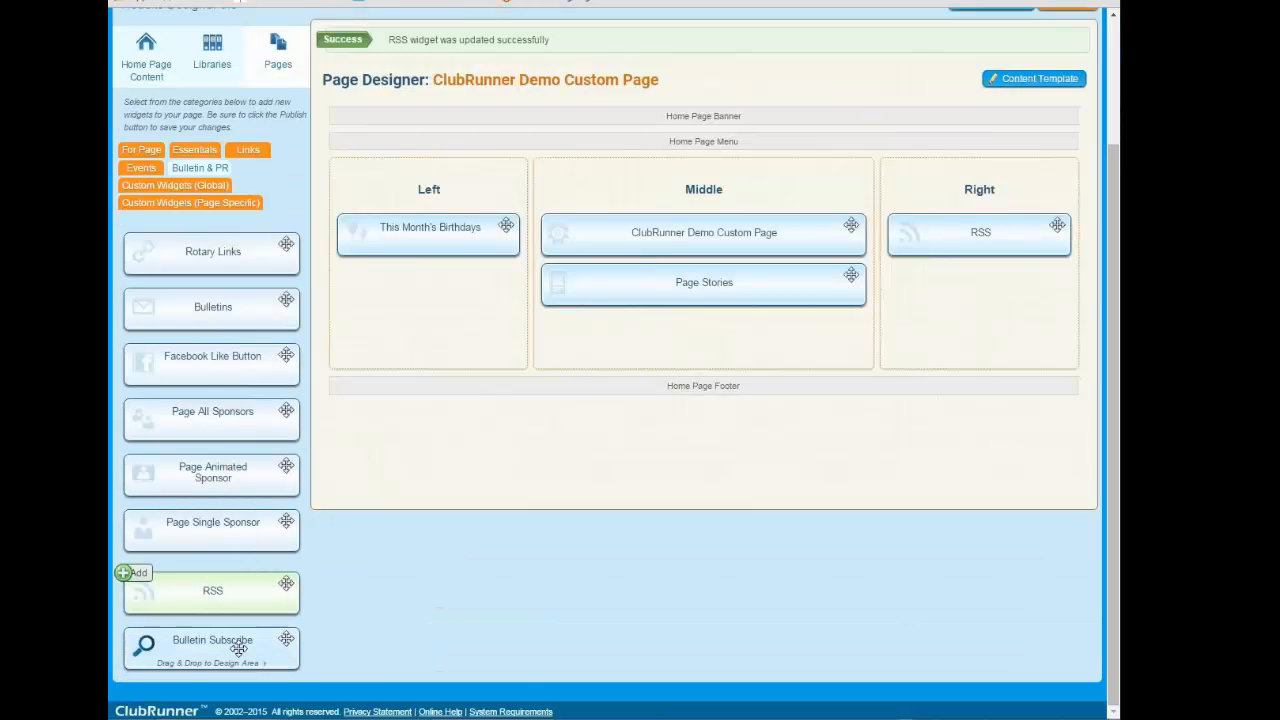
- Add a Bulletin Subscribe widget above RSS in the Right column and publish the custom page
left_click_drag(240, 643, 966, 228)
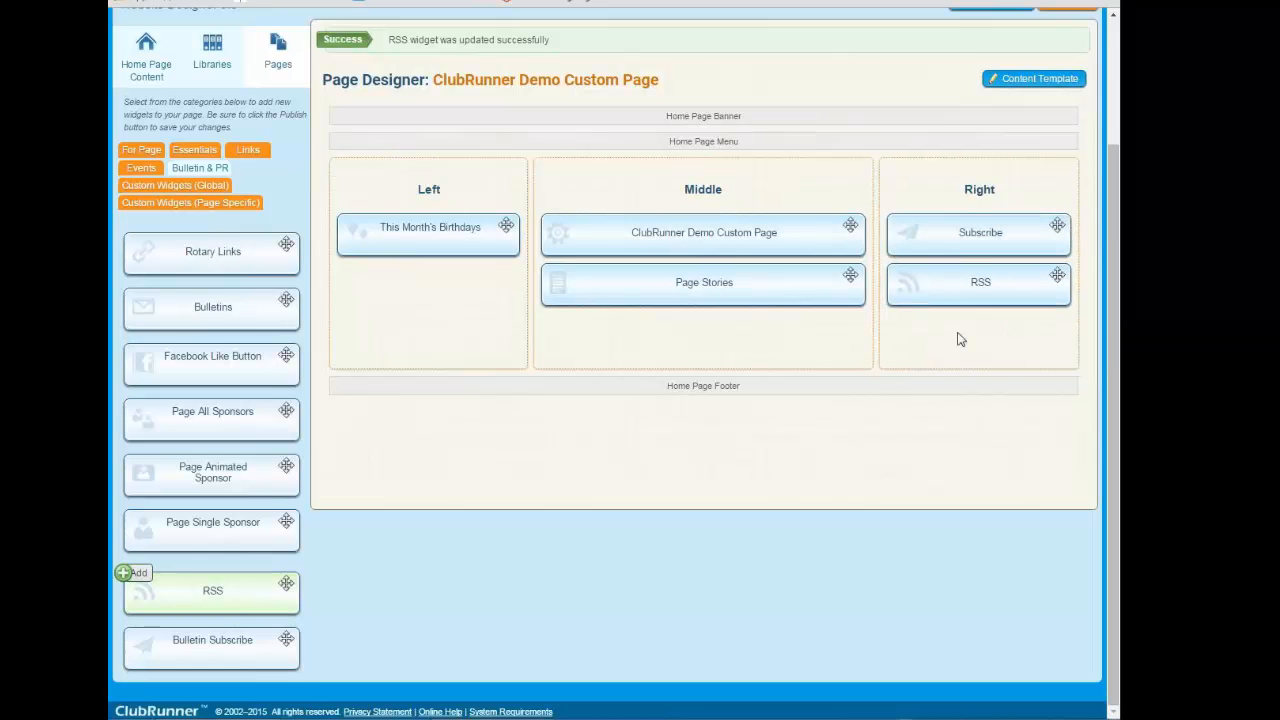
scroll(834, 374, "up", 2)
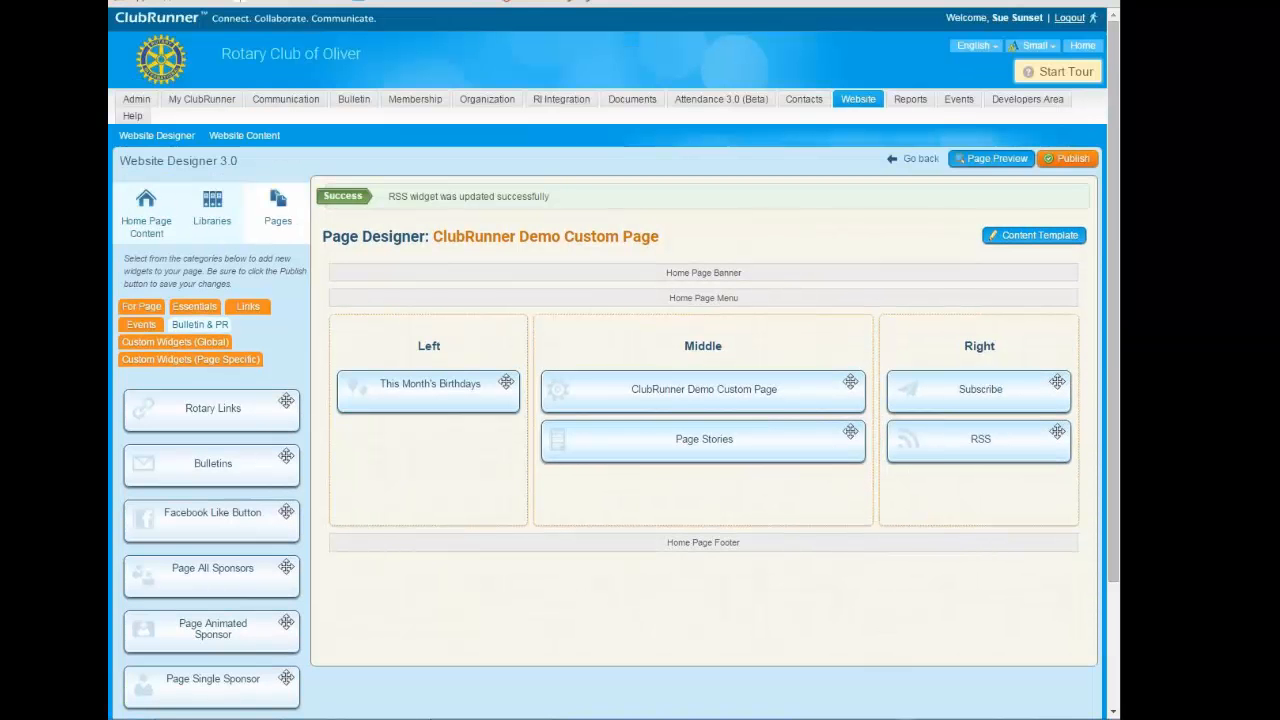
left_click(1067, 158)
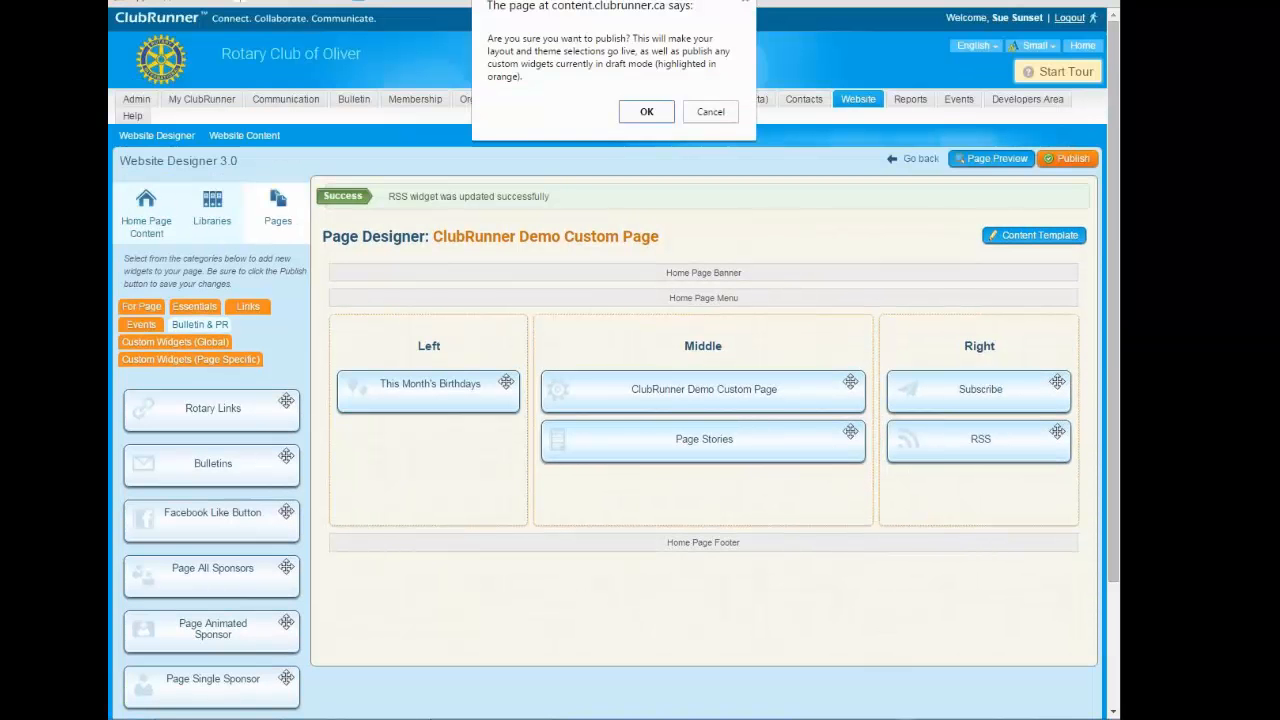
left_click(646, 112)
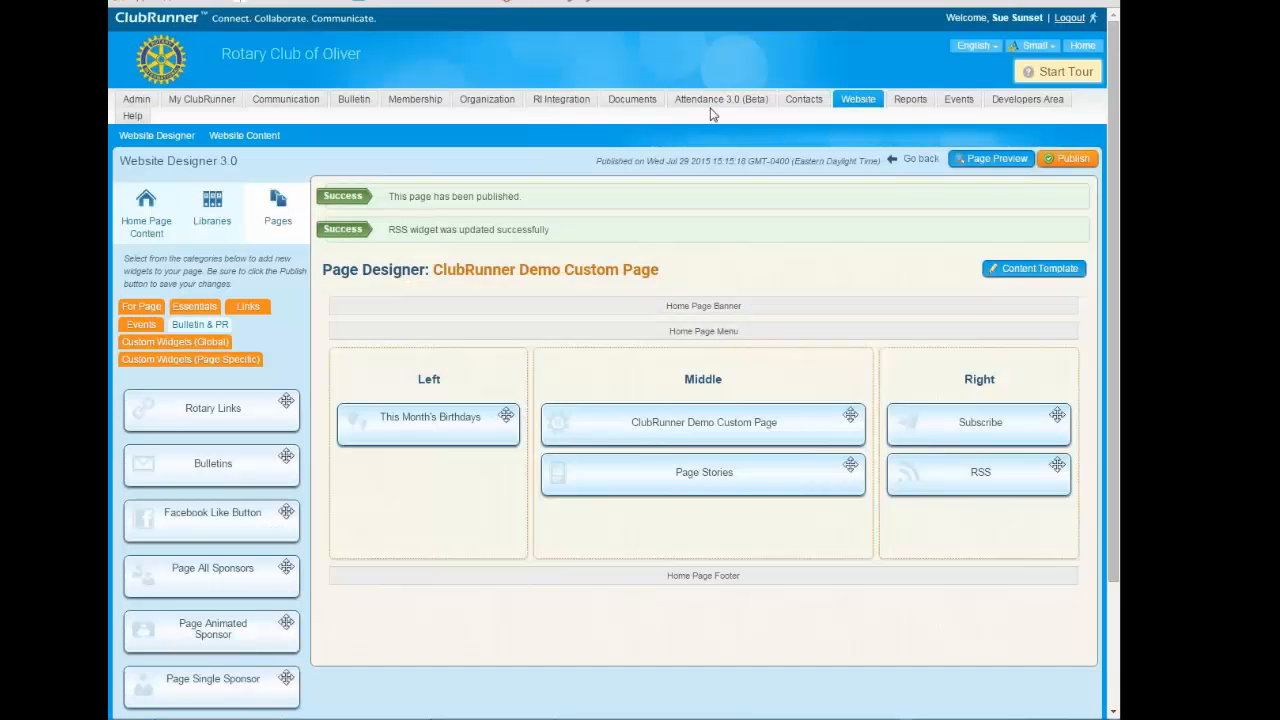
- Open the home page in the designer and add a Custom Pages widget below Site Pages in the Left column
left_click(145, 137)
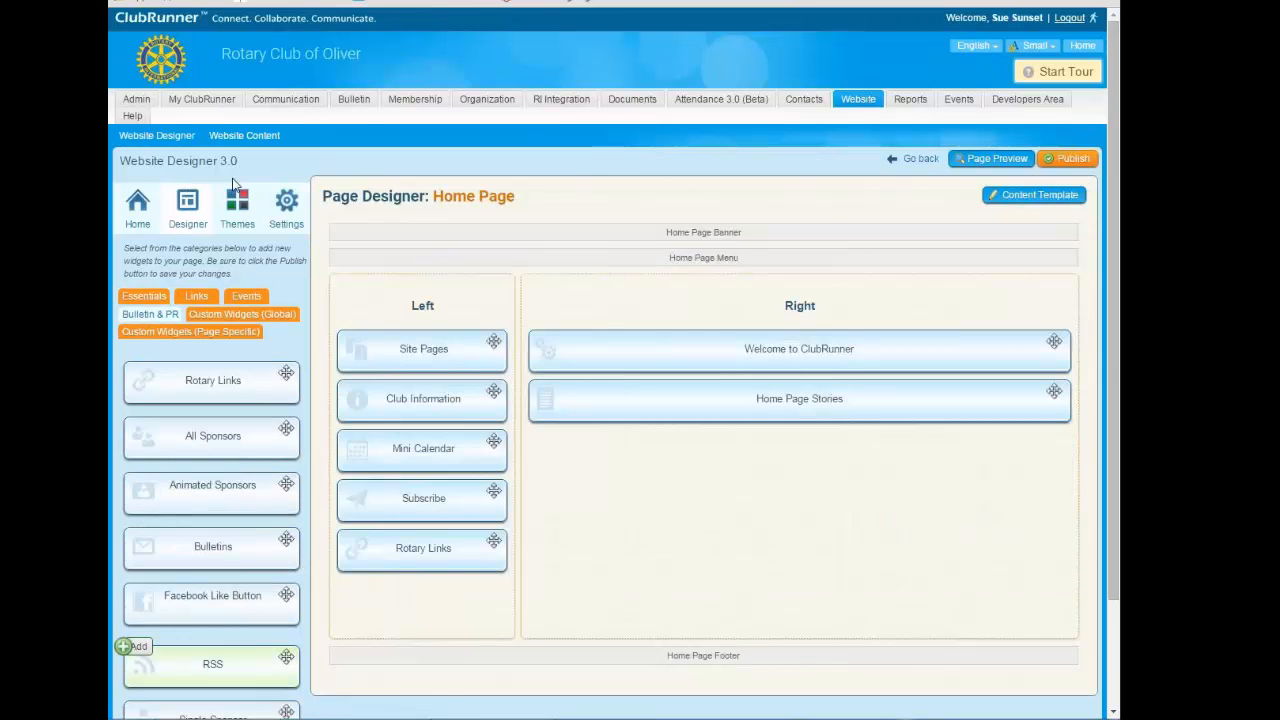
scroll(343, 272, "down", 3)
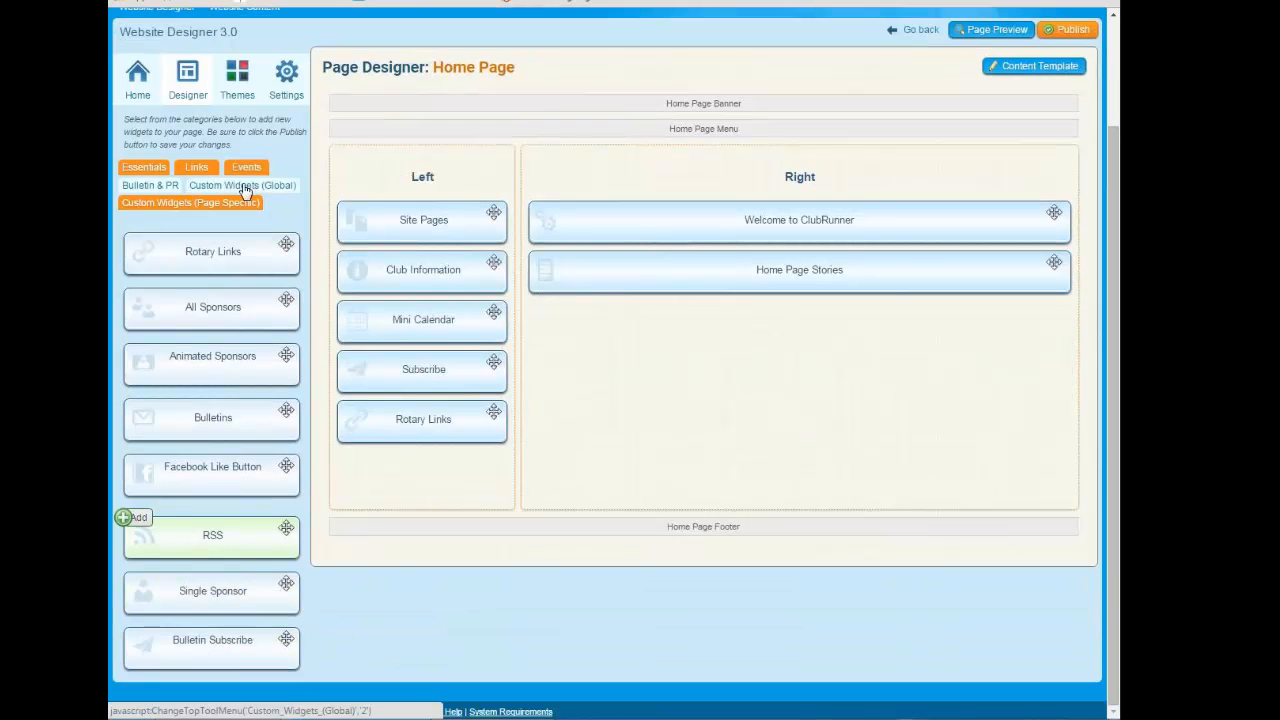
left_click(245, 188)
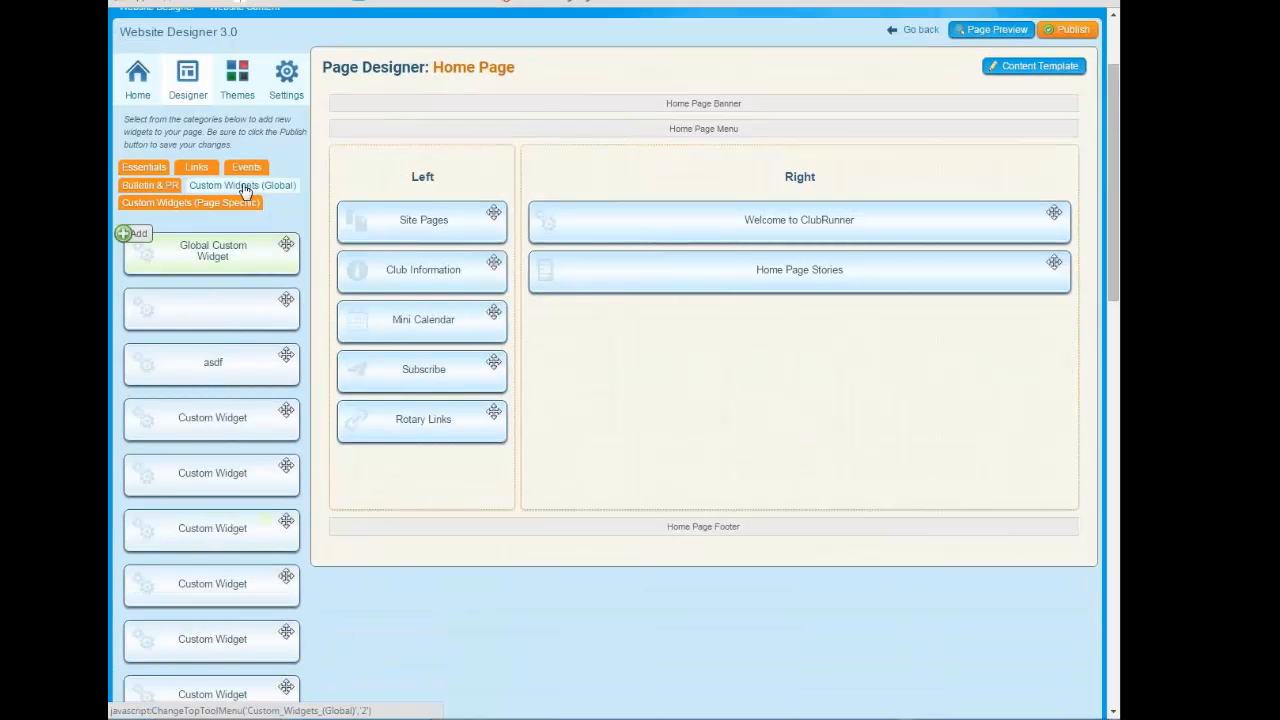
left_click(143, 167)
scroll(160, 185, "down", 2)
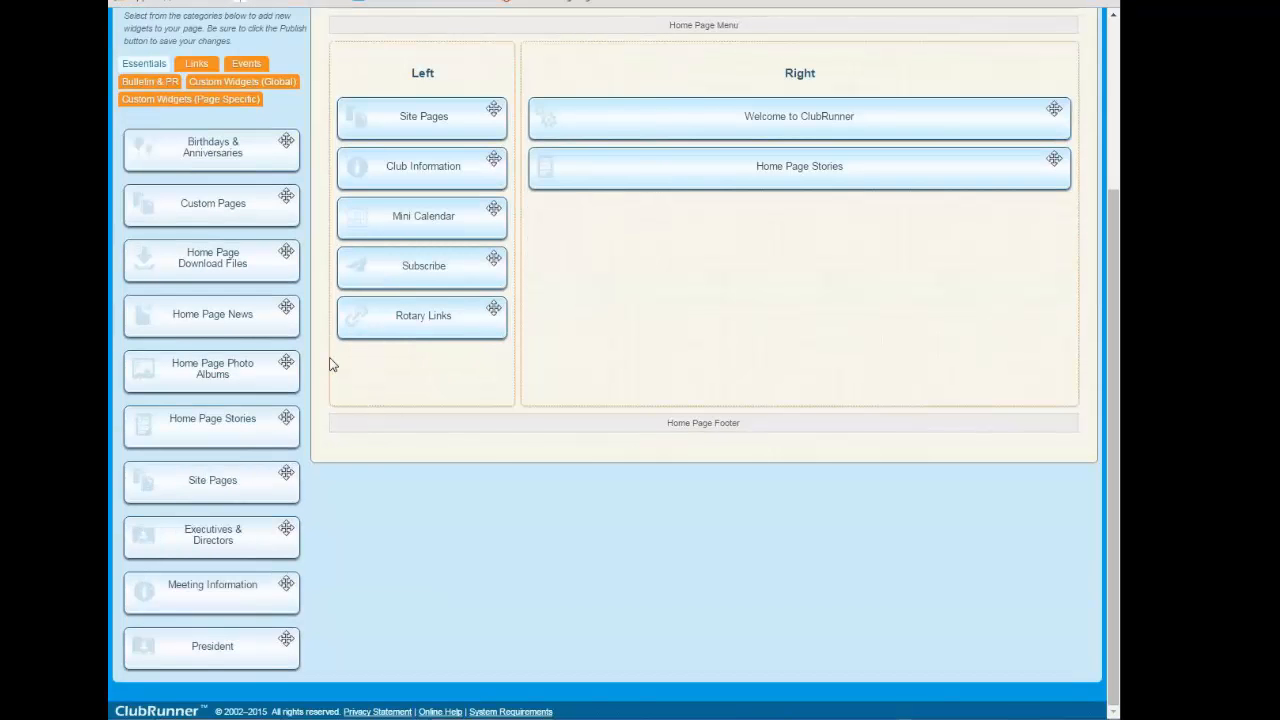
left_click_drag(186, 209, 440, 165)
scroll(817, 393, "up", 3)
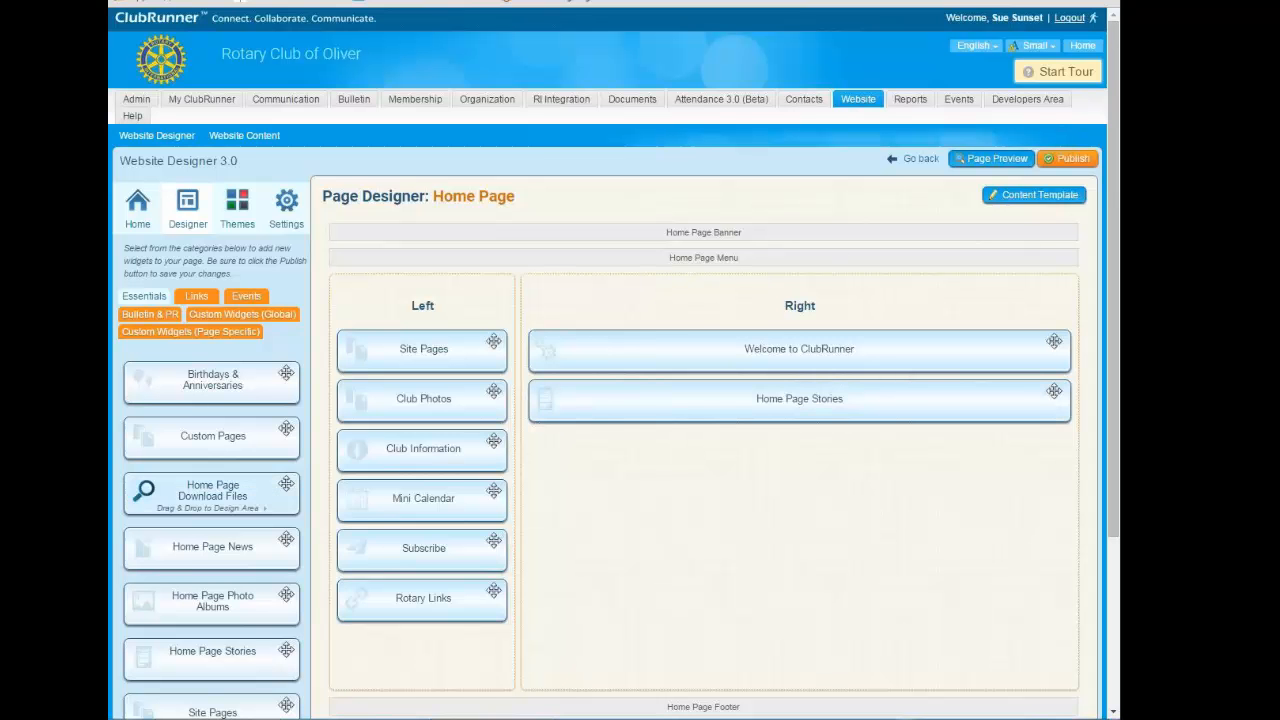
- Add another Custom Pages widget to the home page's Left column and publish the home page
left_click_drag(143, 437, 445, 392)
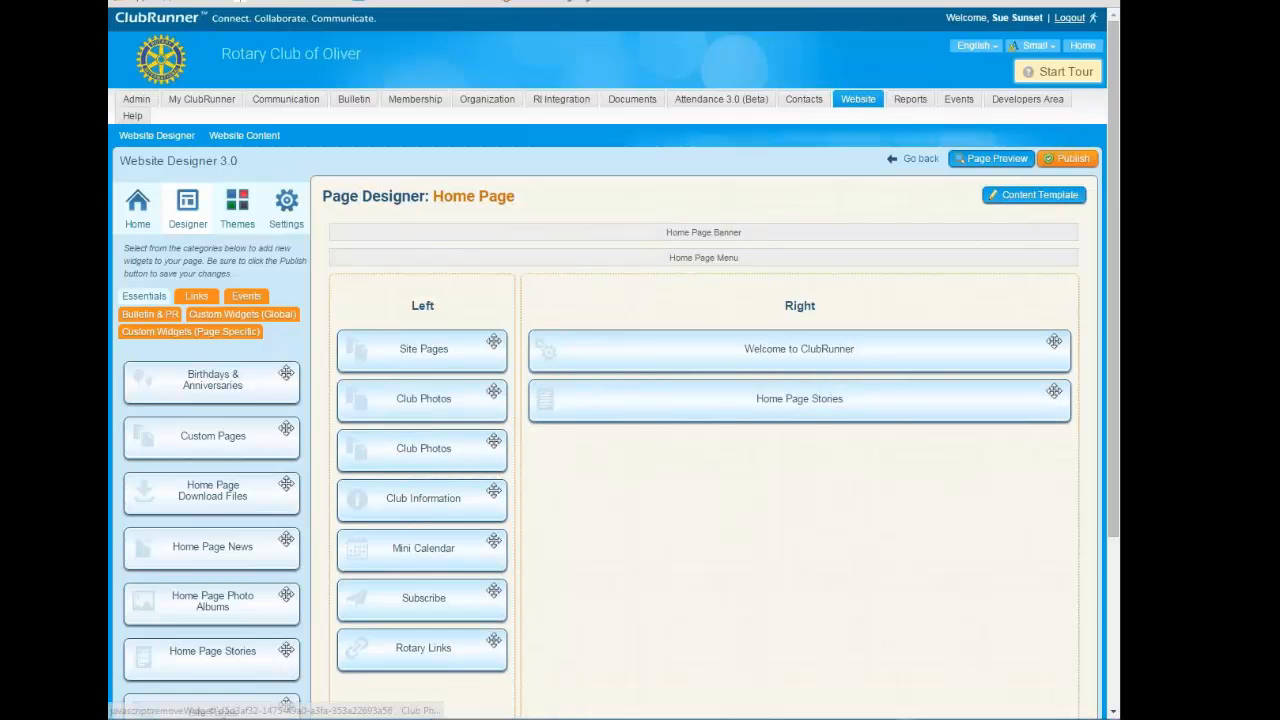
left_click(1066, 158)
left_click(642, 112)
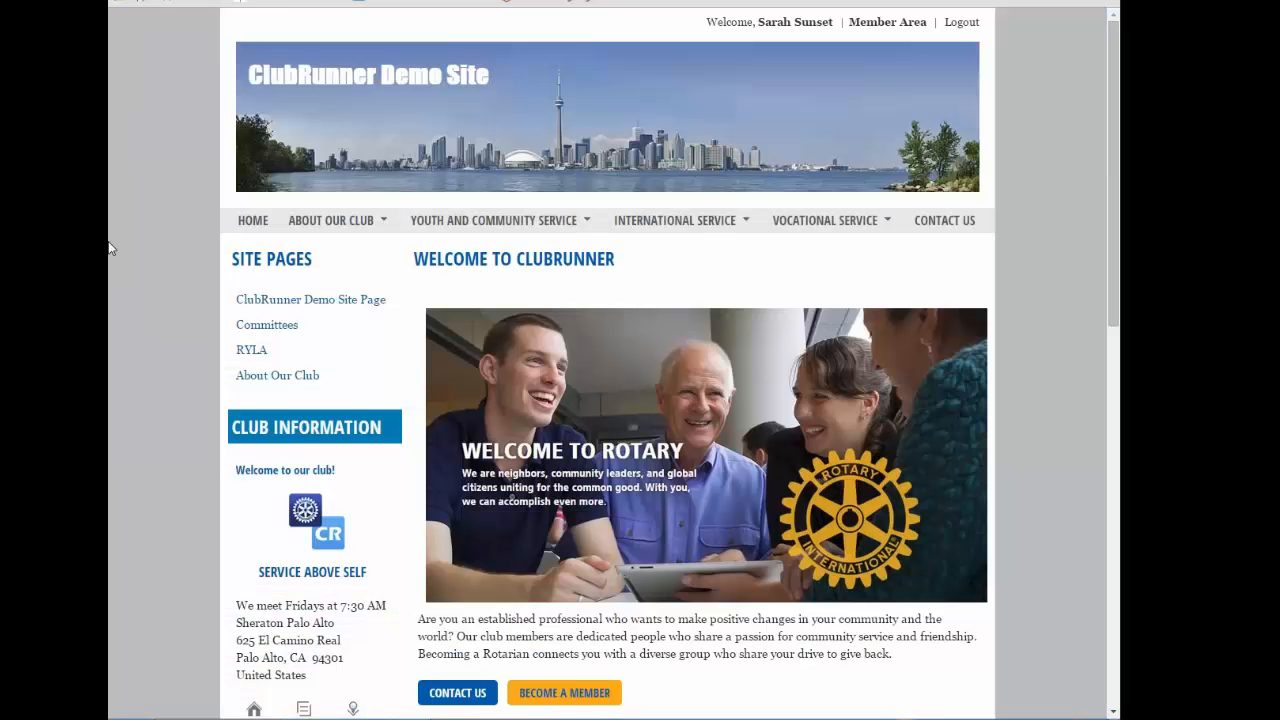
- Reload the public home page, open ClubRunner Demo Custom Page from it, and examine the page's published layout and widgets
right_click(159, 248)
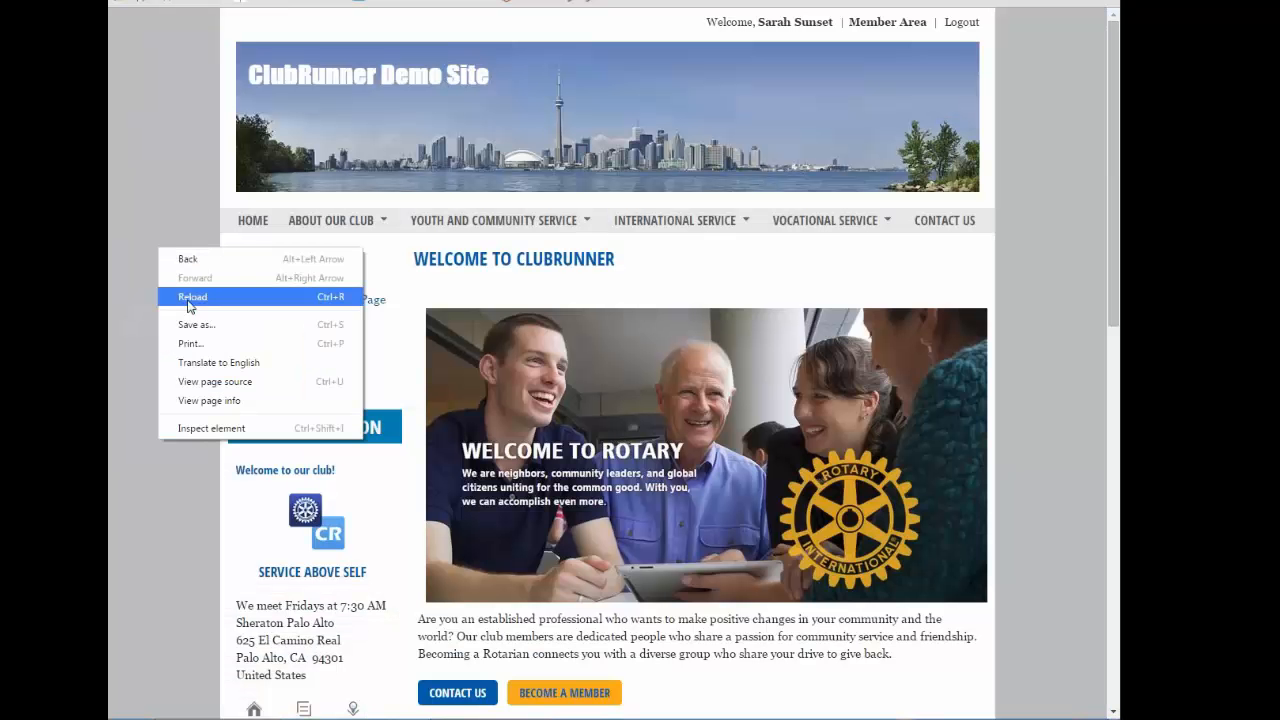
left_click(182, 292)
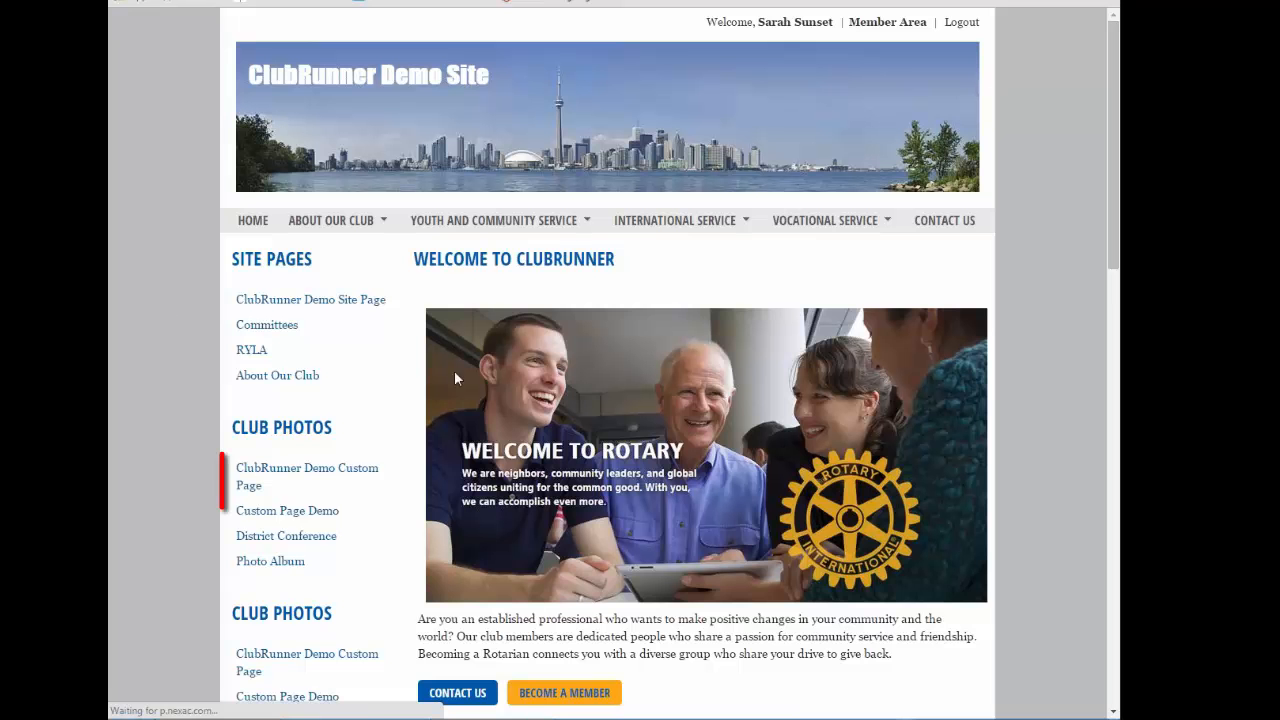
left_click(342, 470)
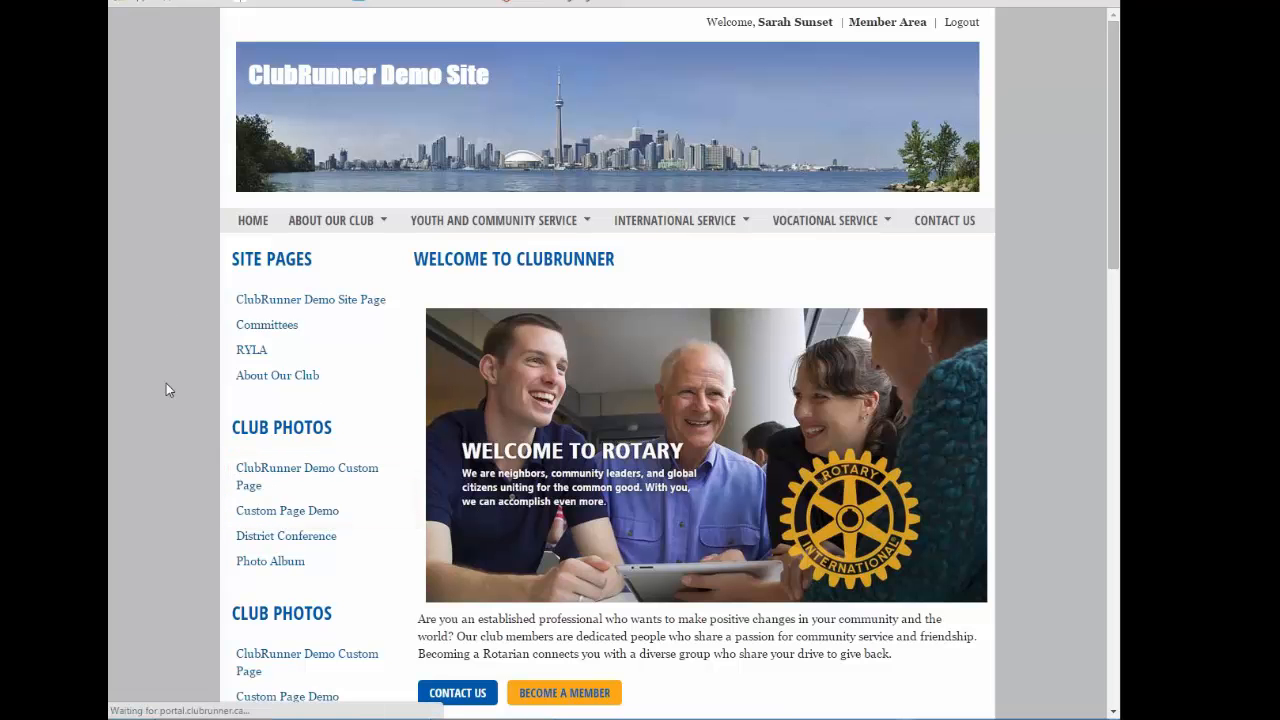
scroll(166, 383, "down", 2)
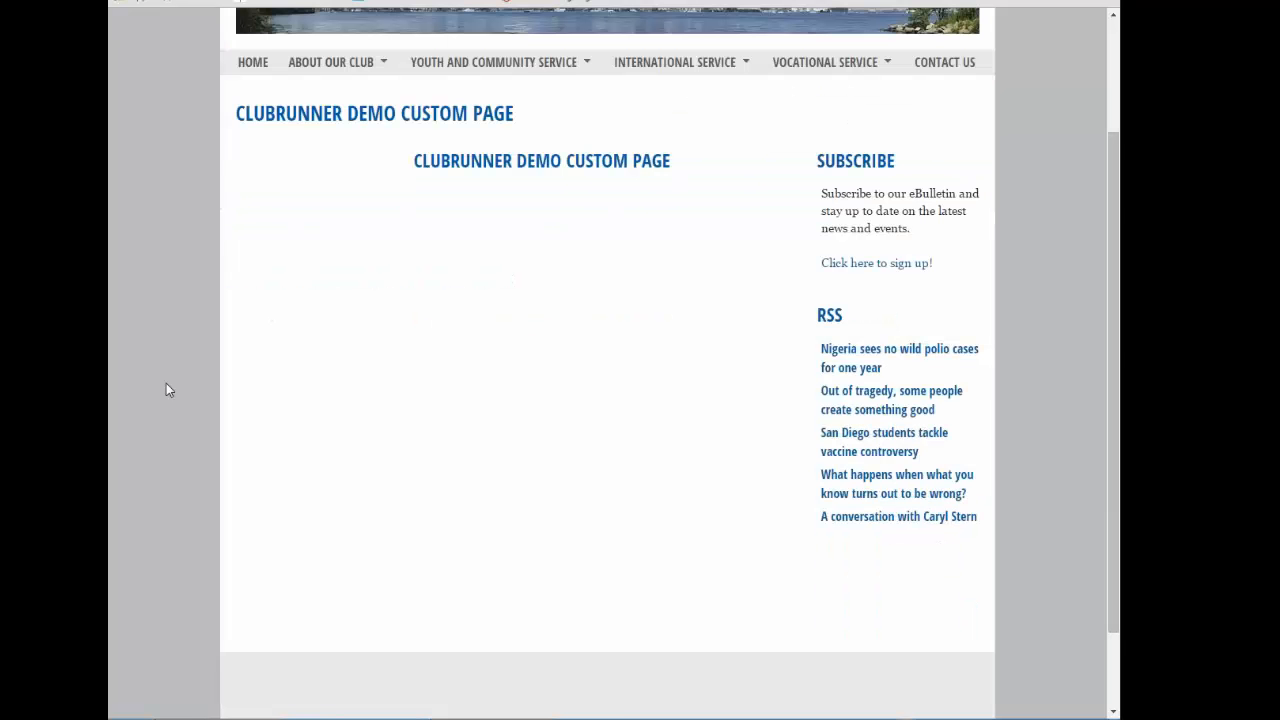
scroll(166, 383, "down", 1)
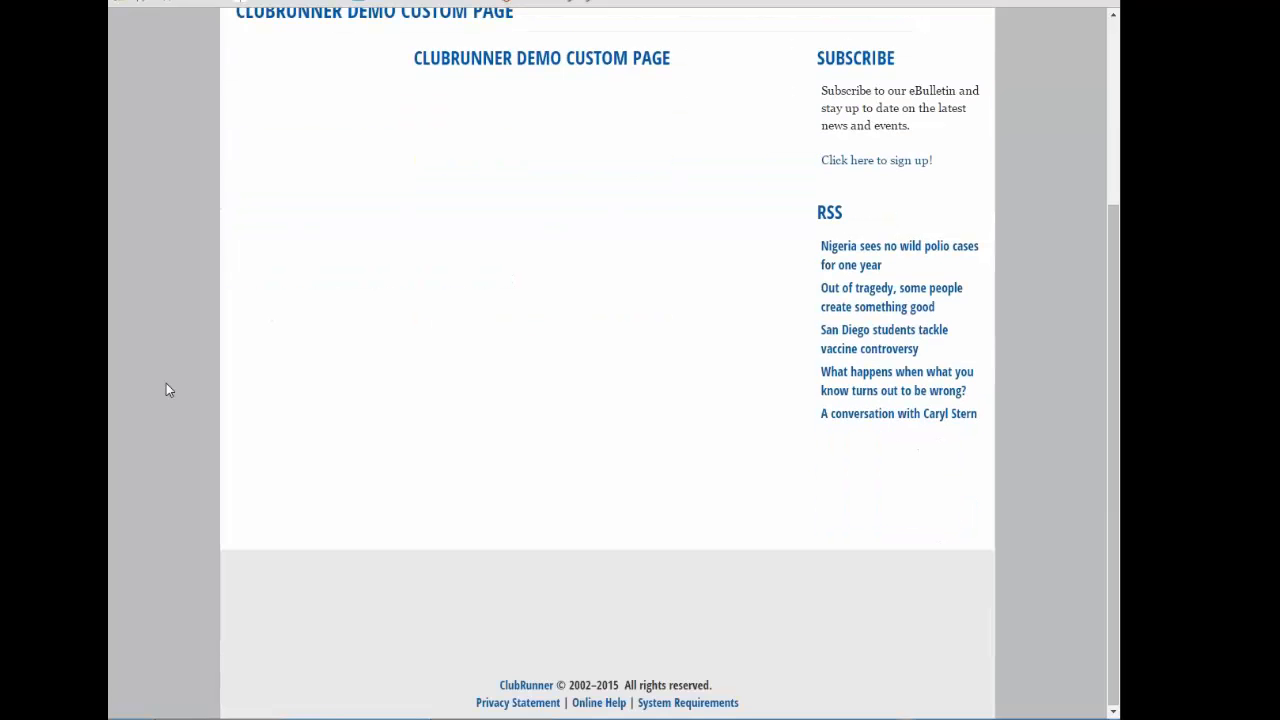
scroll(297, 400, "up", 3)
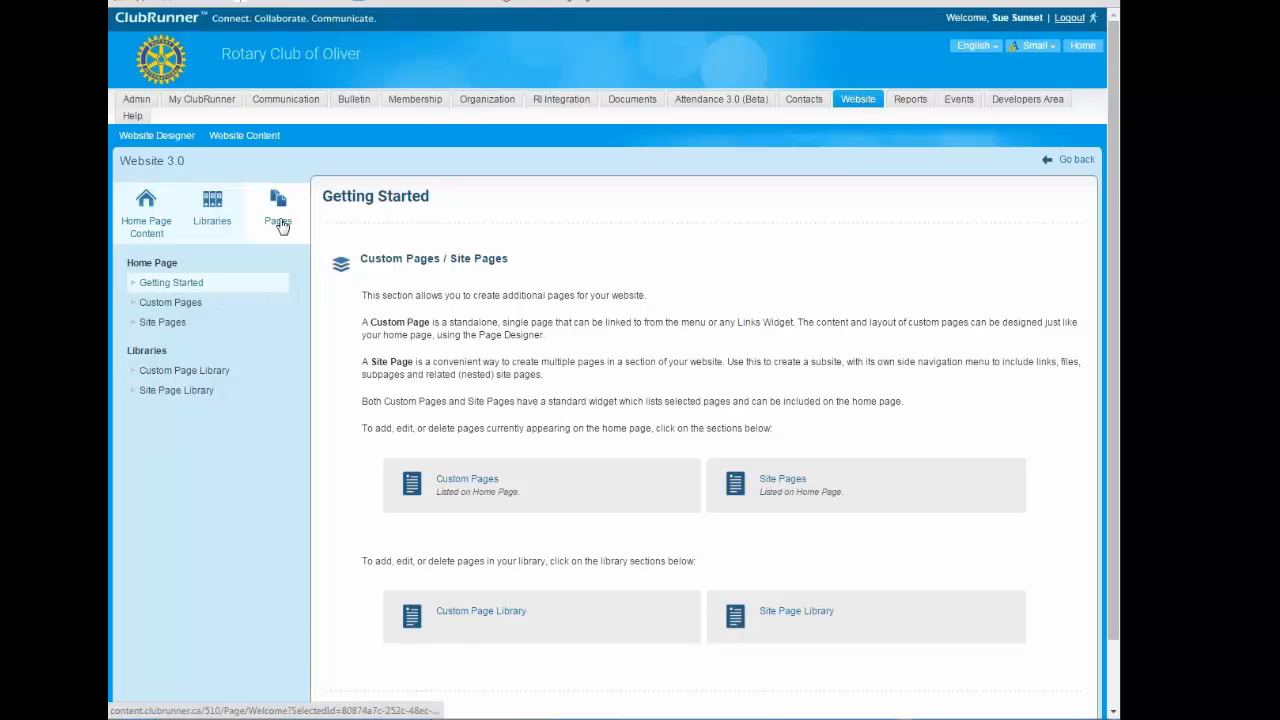
- Open ClubRunner Demo Custom Page from the Custom Page Library in the page designer
scroll(928, 340, "down", 1)
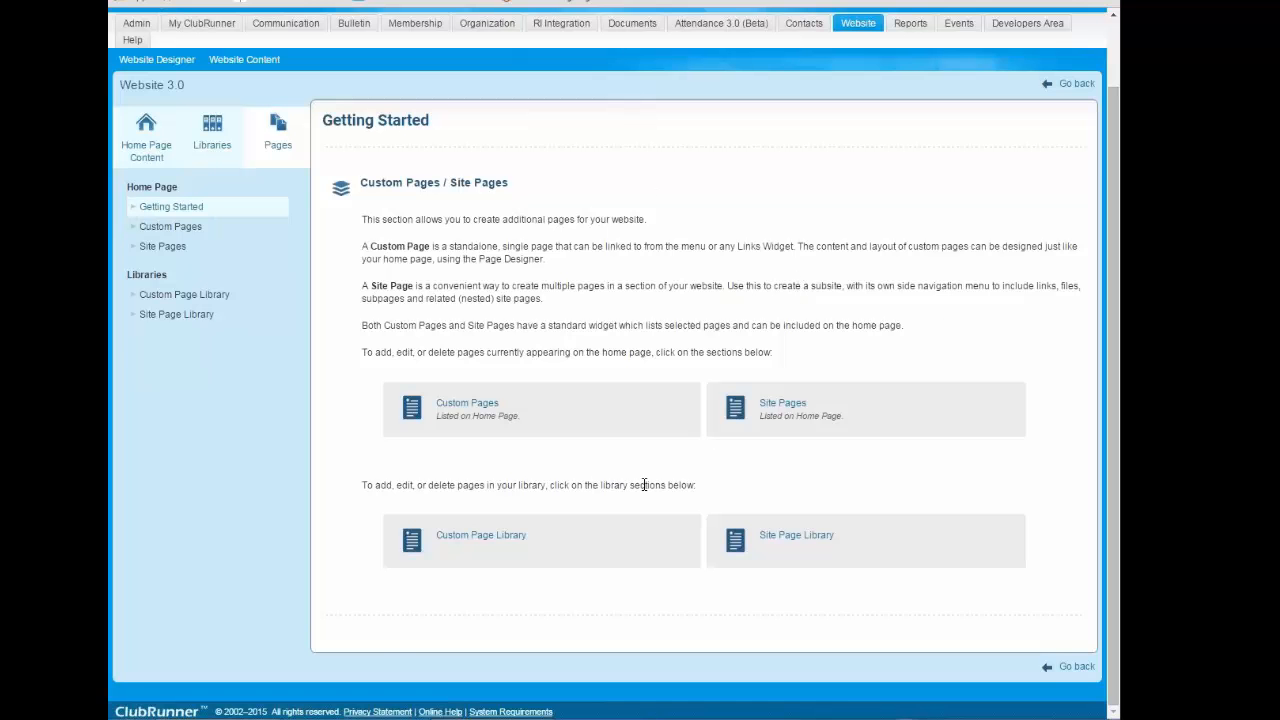
left_click(501, 536)
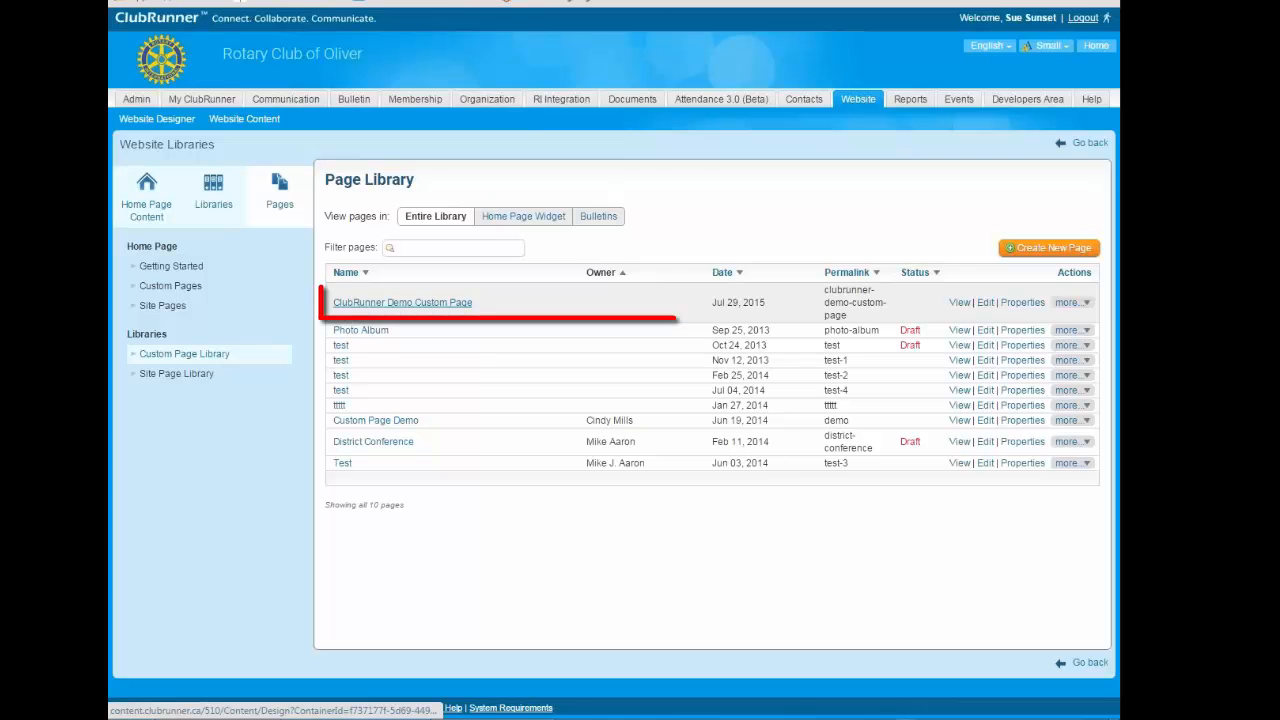
left_click(402, 302)
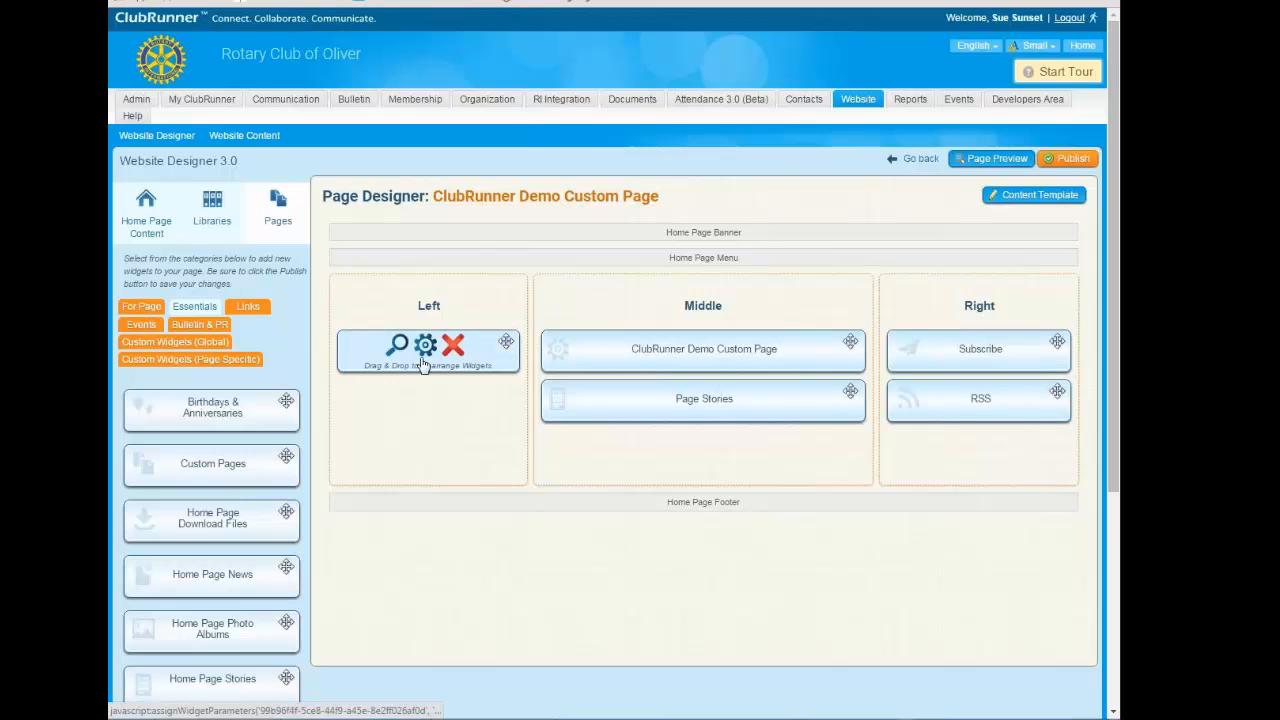
- Check the settings of the Left column's Birthdays & Anniversaries widget and preview its live content
left_click(425, 349)
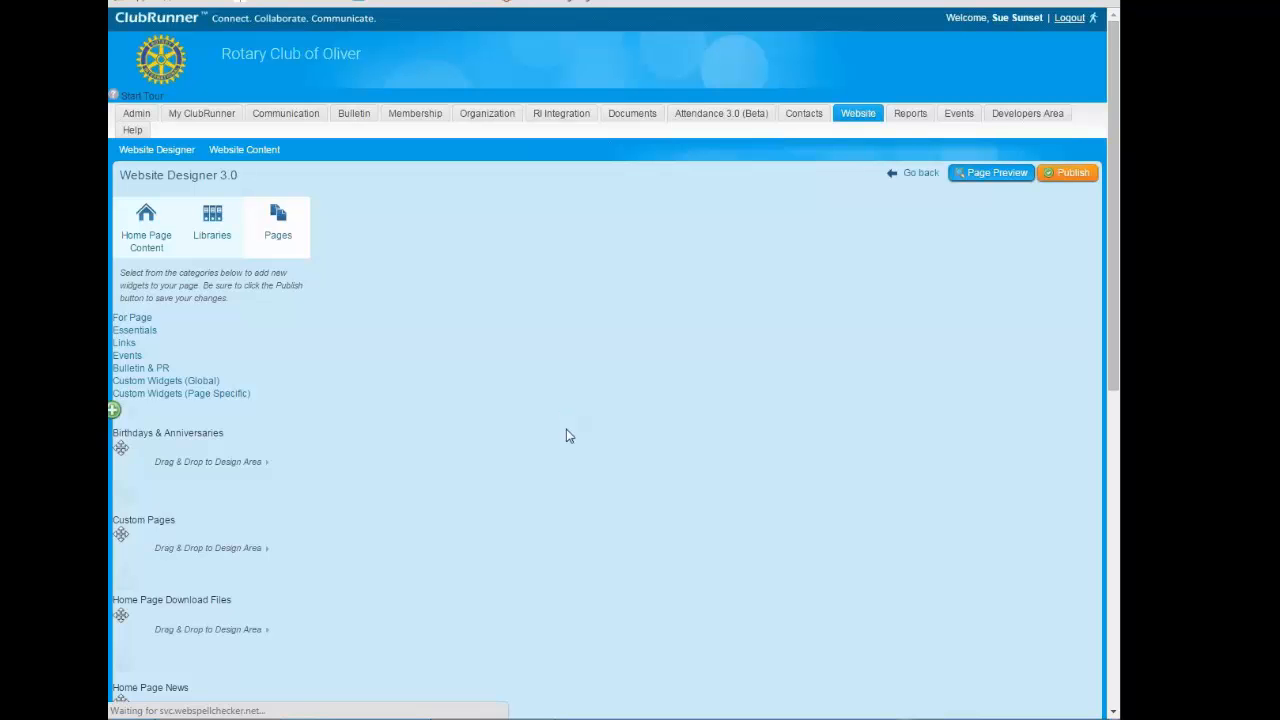
mouse_move(398, 357)
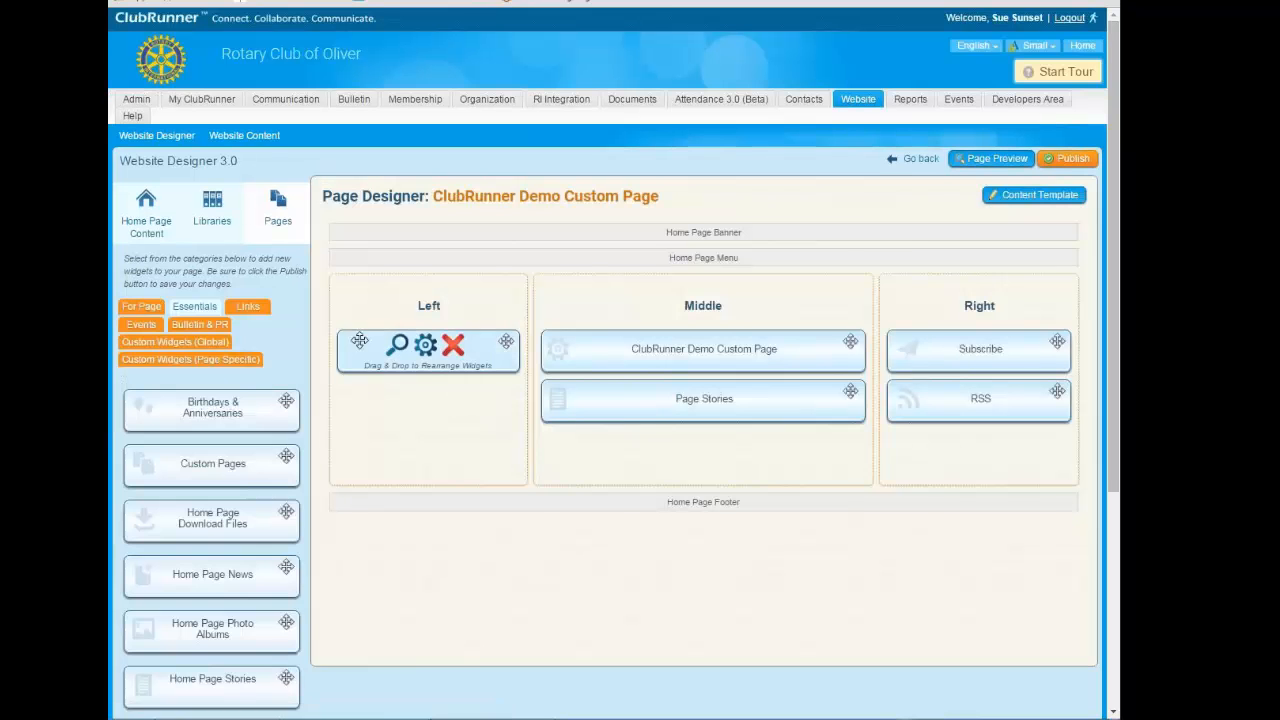
left_click(395, 352)
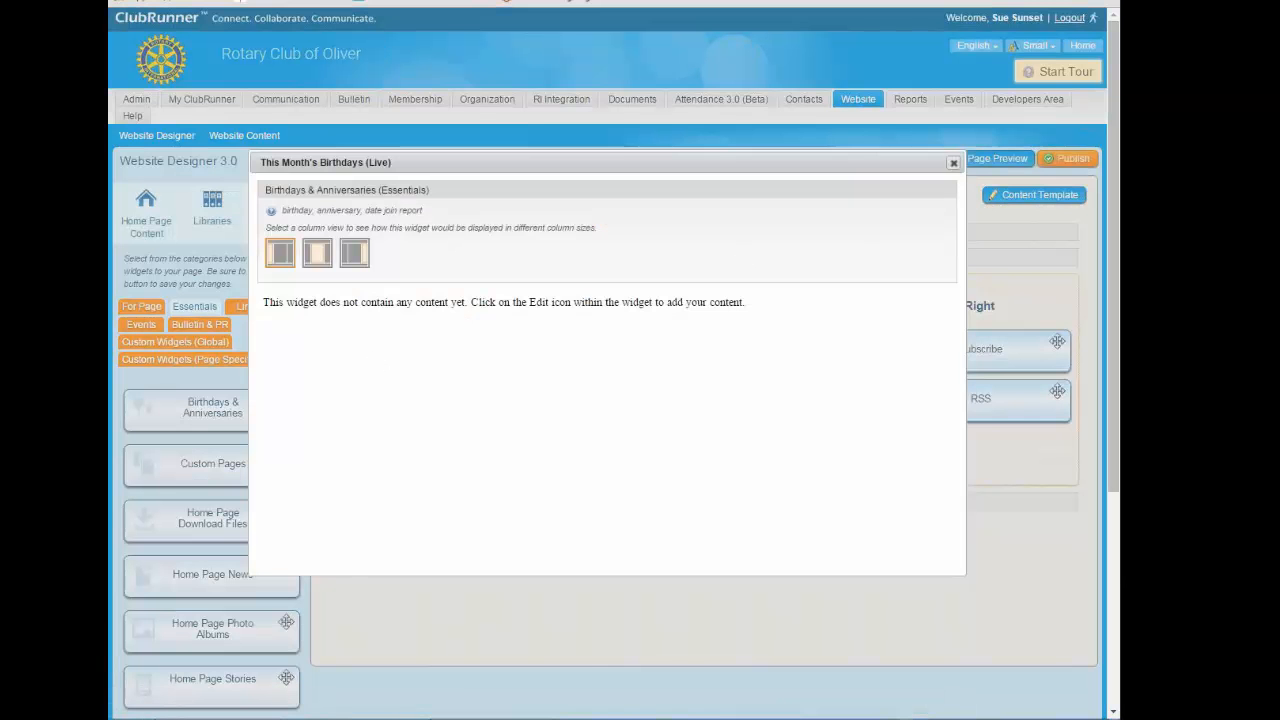
left_click(953, 162)
- Replace the This Month's Birthdays widget in the Left column with a Meeting Information widget and preview it
left_click(453, 345)
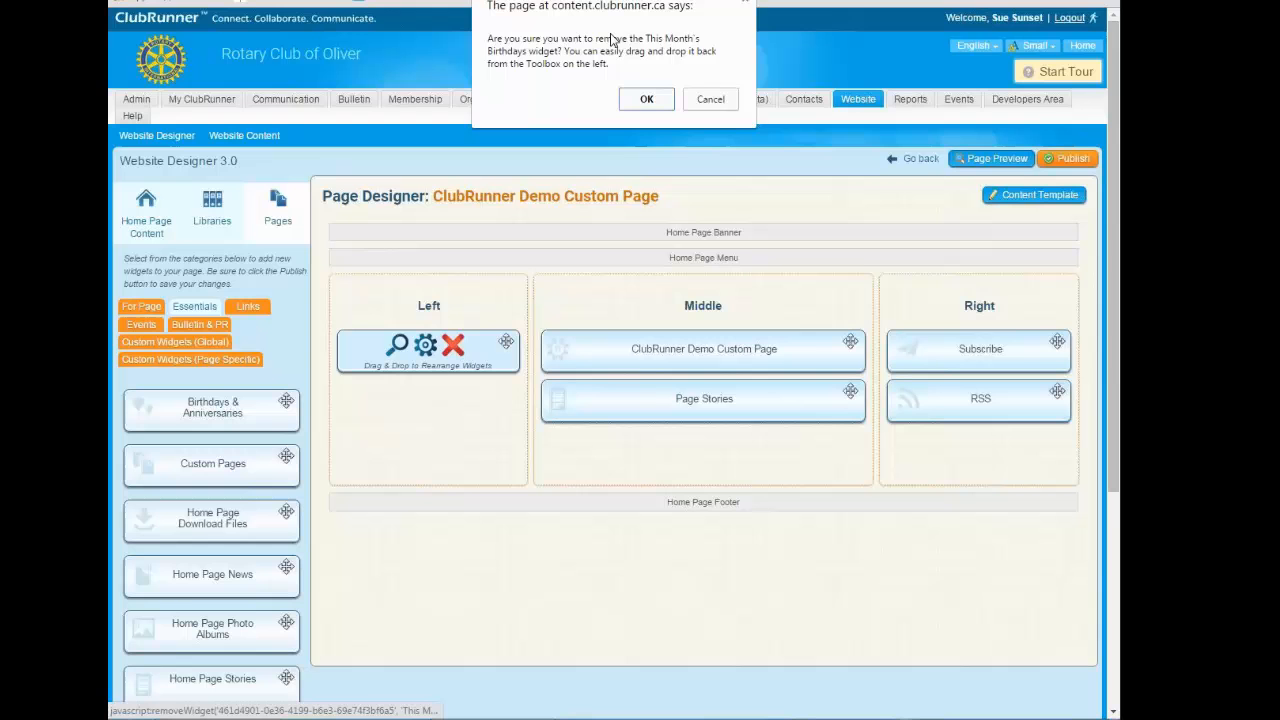
left_click(647, 99)
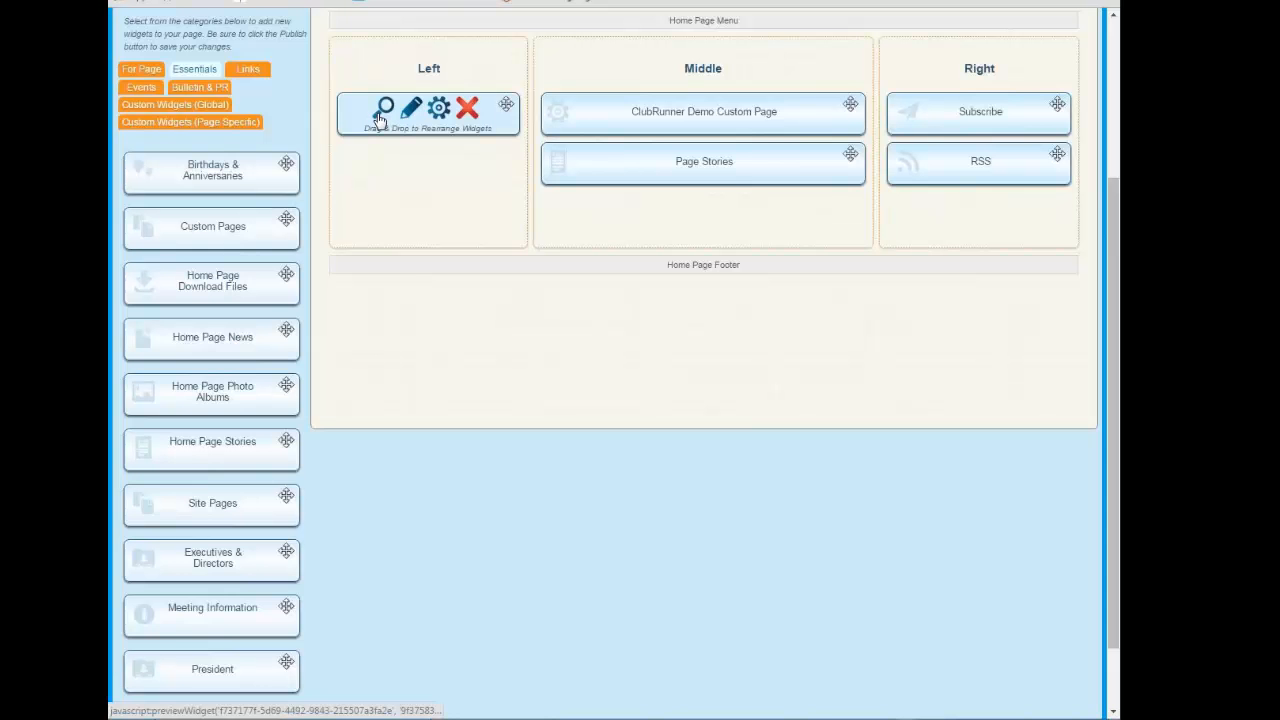
left_click(382, 112)
scroll(743, 374, "down", 3)
scroll(743, 374, "up", 4)
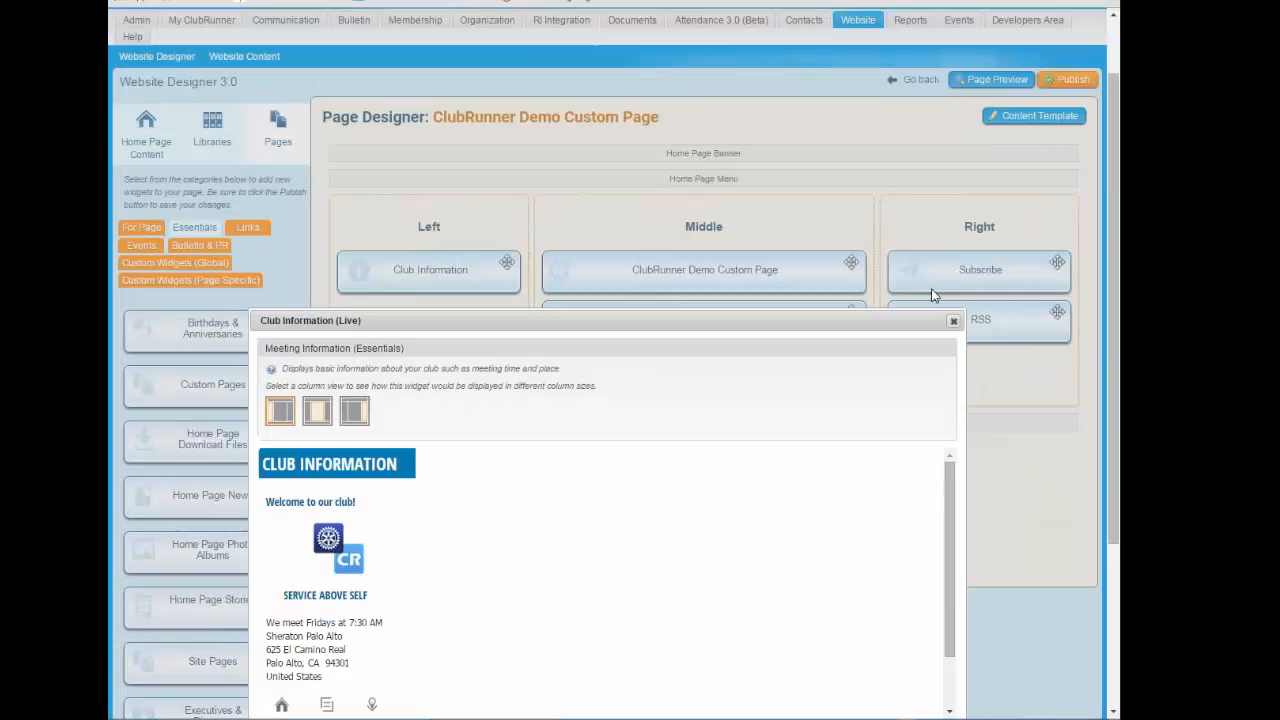
left_click(952, 322)
- Insert Penguins.jpg from the media library into the Middle column's ClubRunner Demo Custom Page widget, then save and publish its content
mouse_move(663, 323)
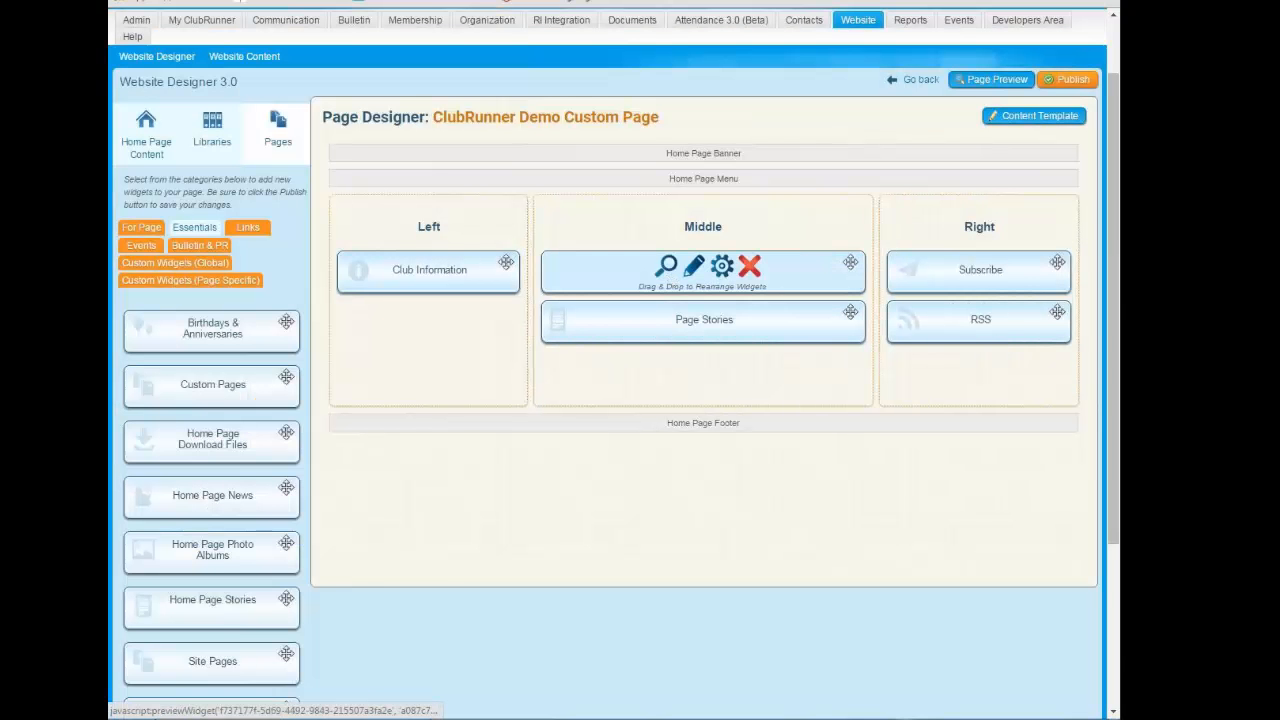
mouse_move(667, 268)
left_click(693, 265)
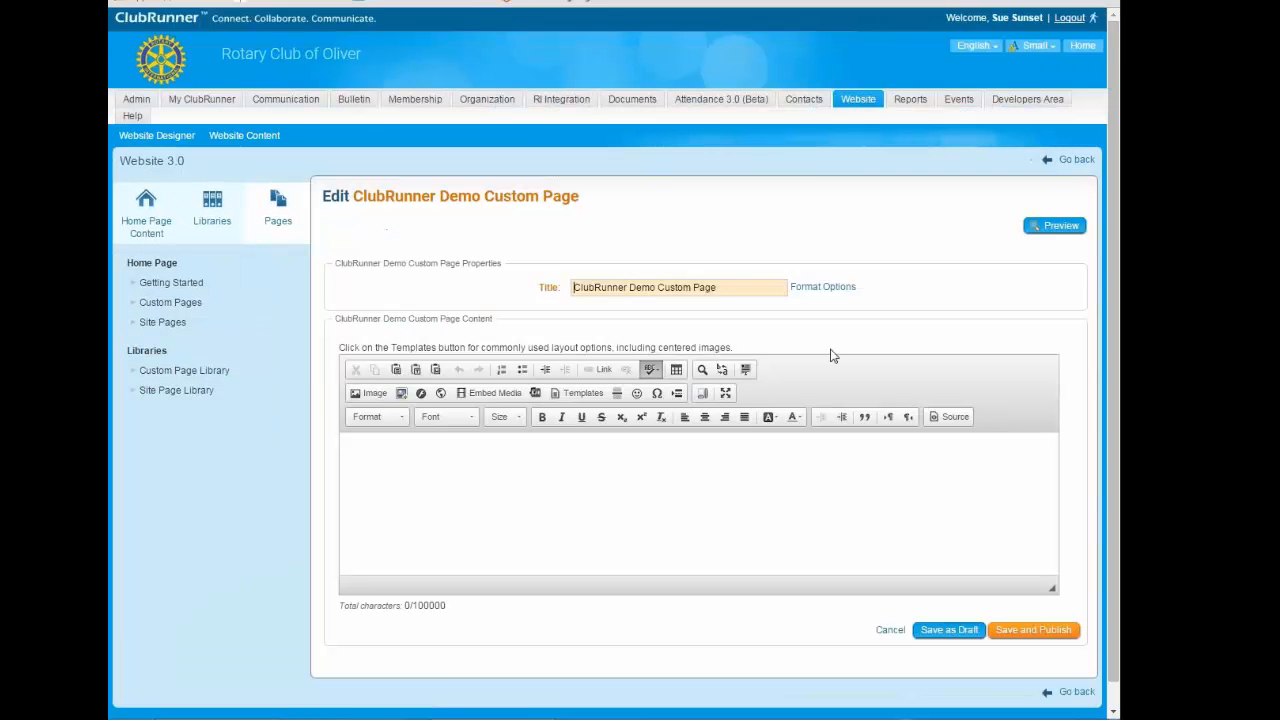
left_click(762, 466)
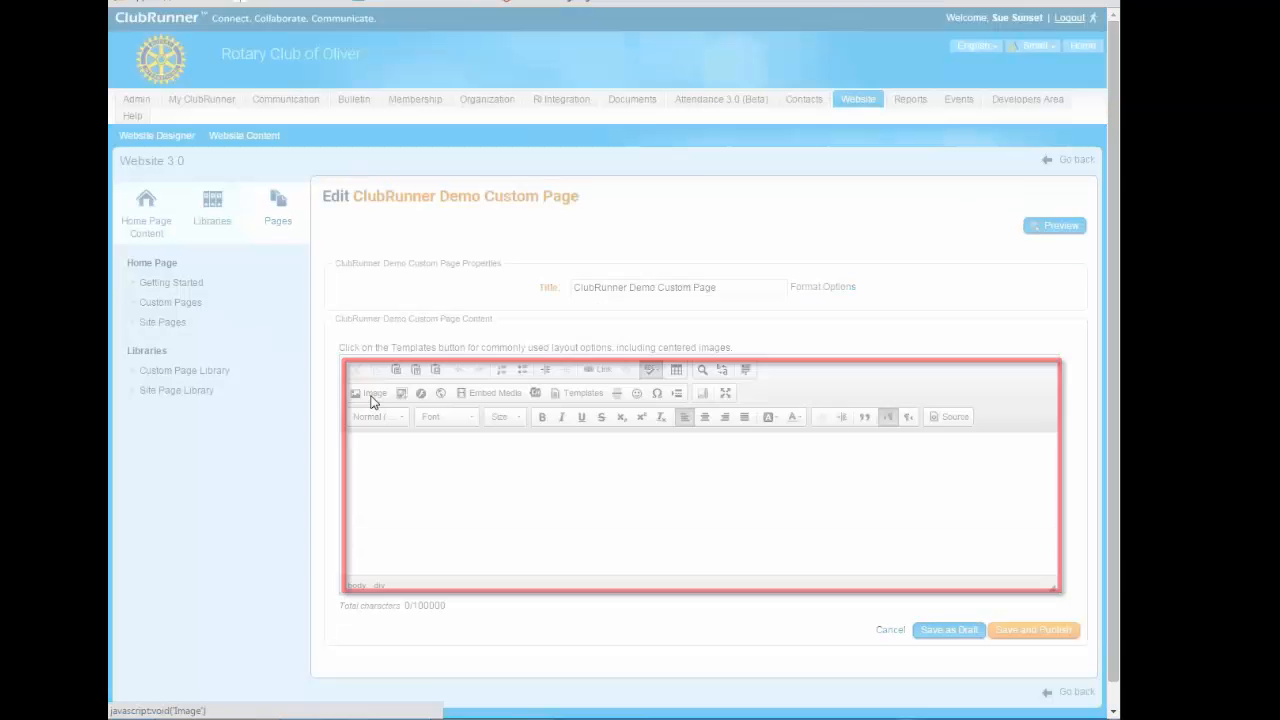
left_click(377, 397)
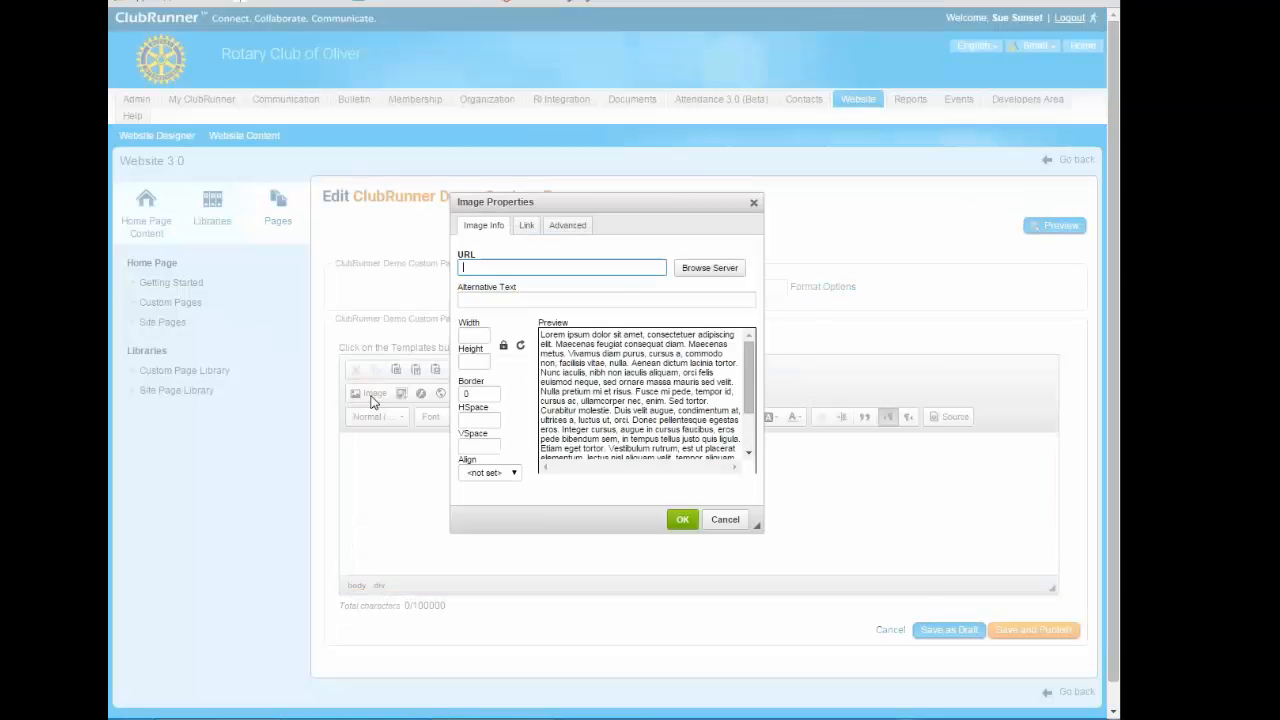
left_click(708, 268)
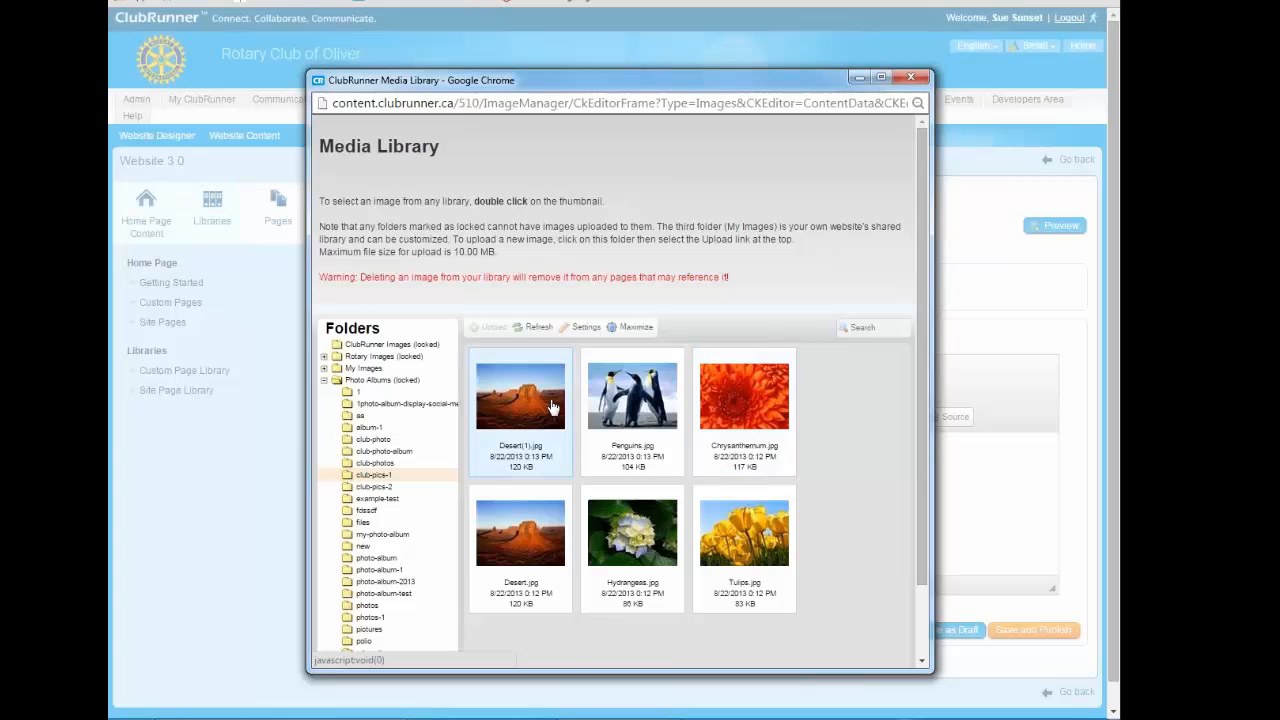
double_click(630, 400)
left_click(682, 519)
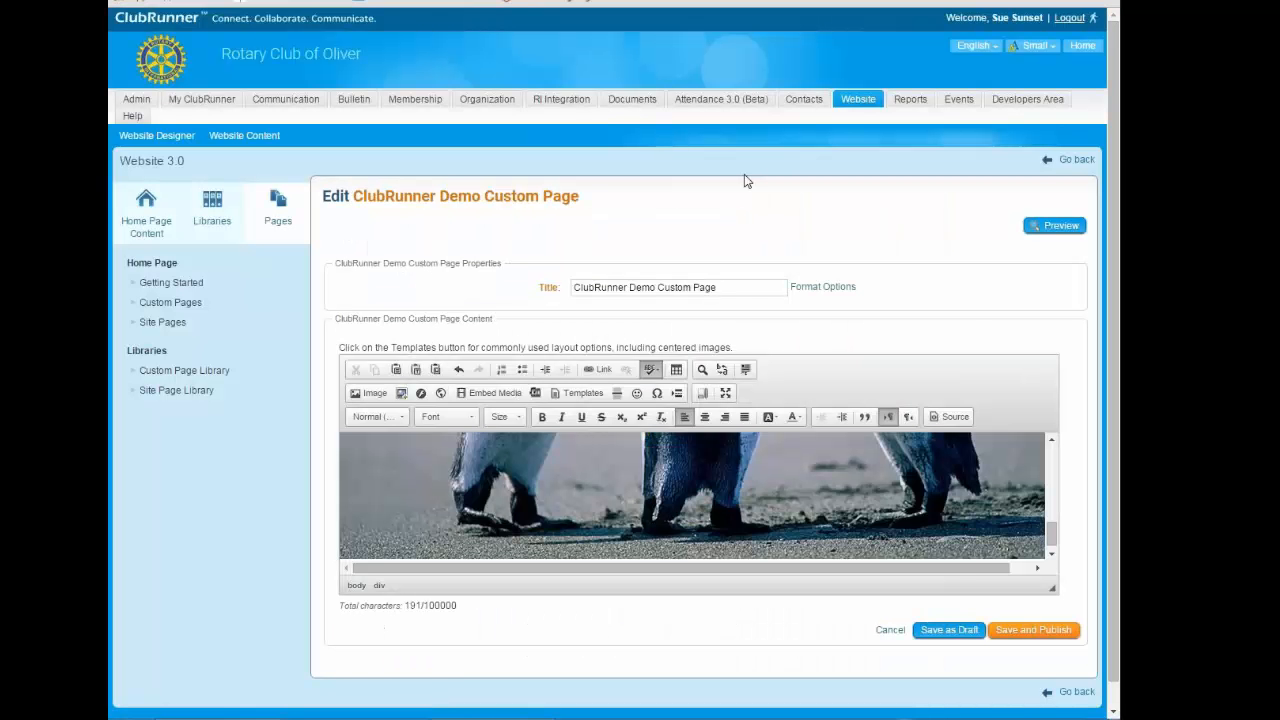
left_click(1033, 630)
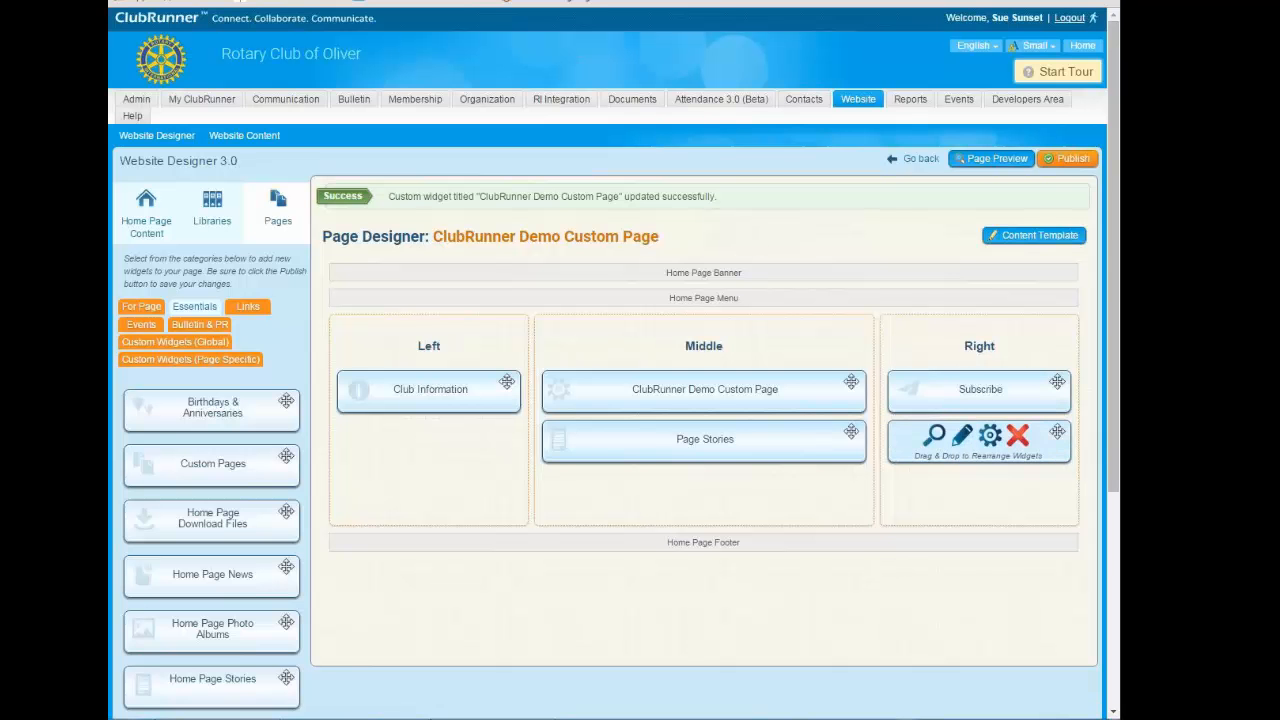
- Preview the live content of the RSS, Subscribe and Page Stories widgets
left_click(933, 436)
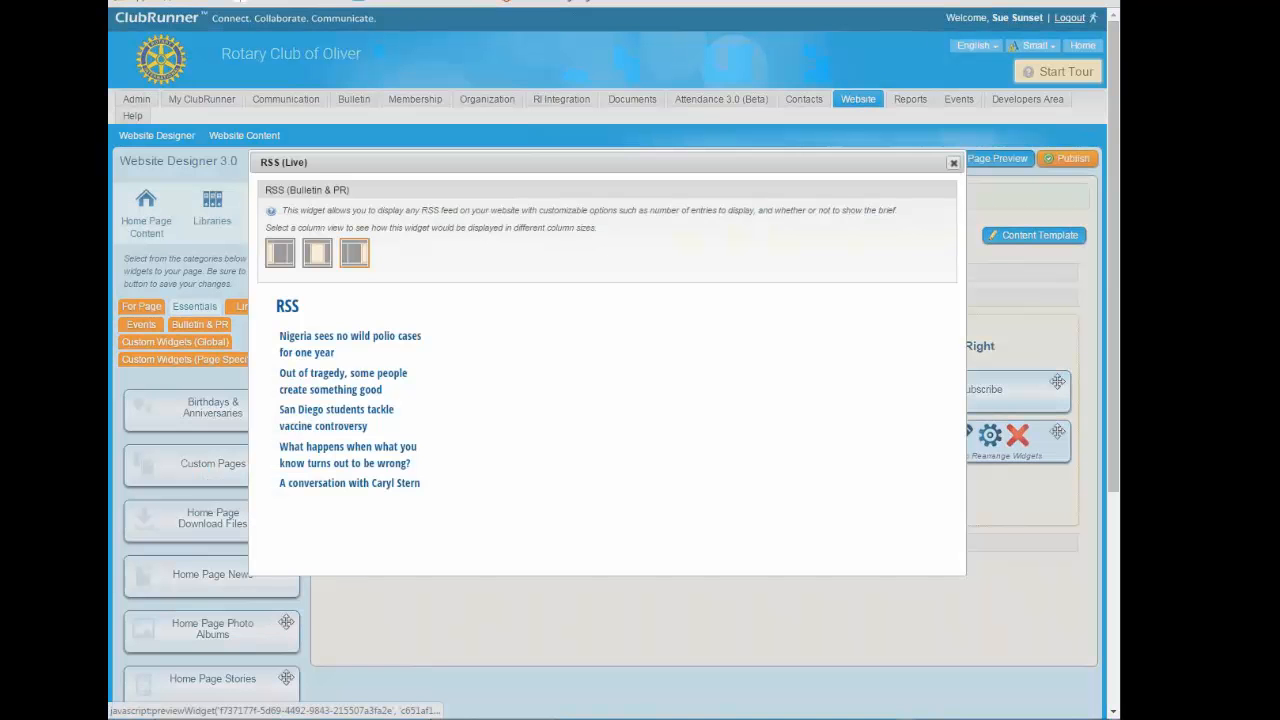
left_click(953, 163)
left_click(945, 386)
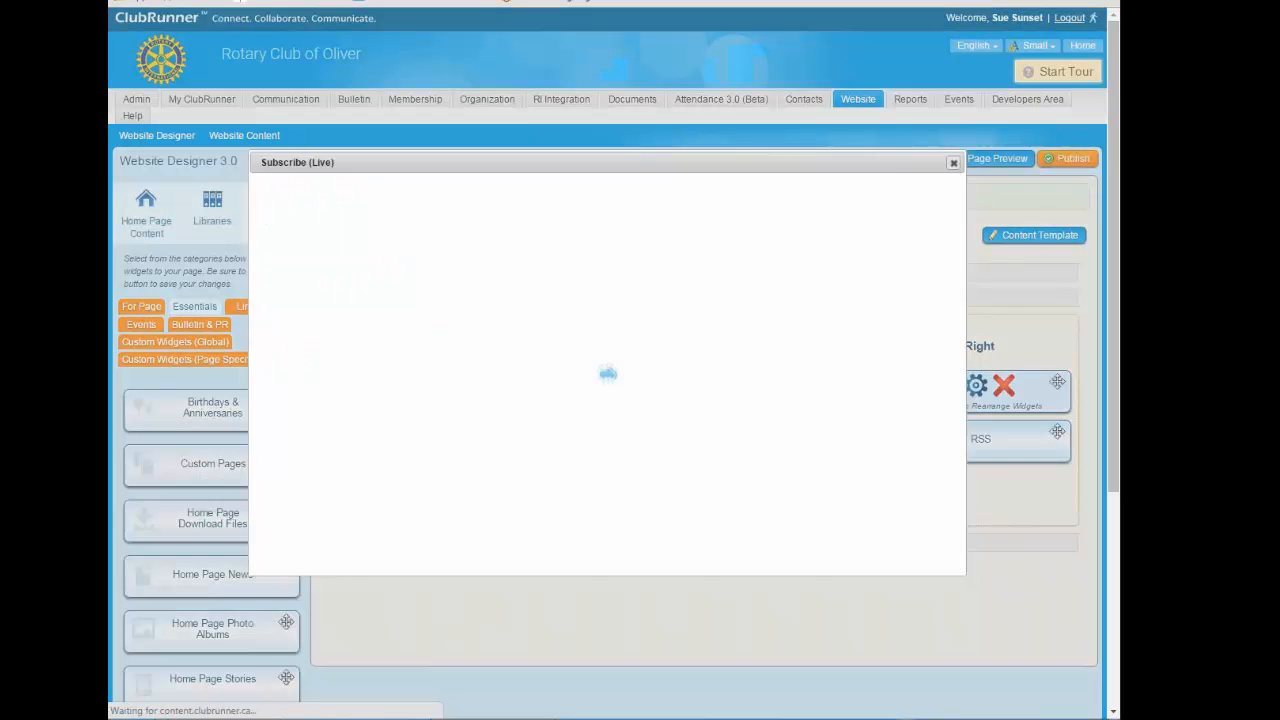
left_click(953, 163)
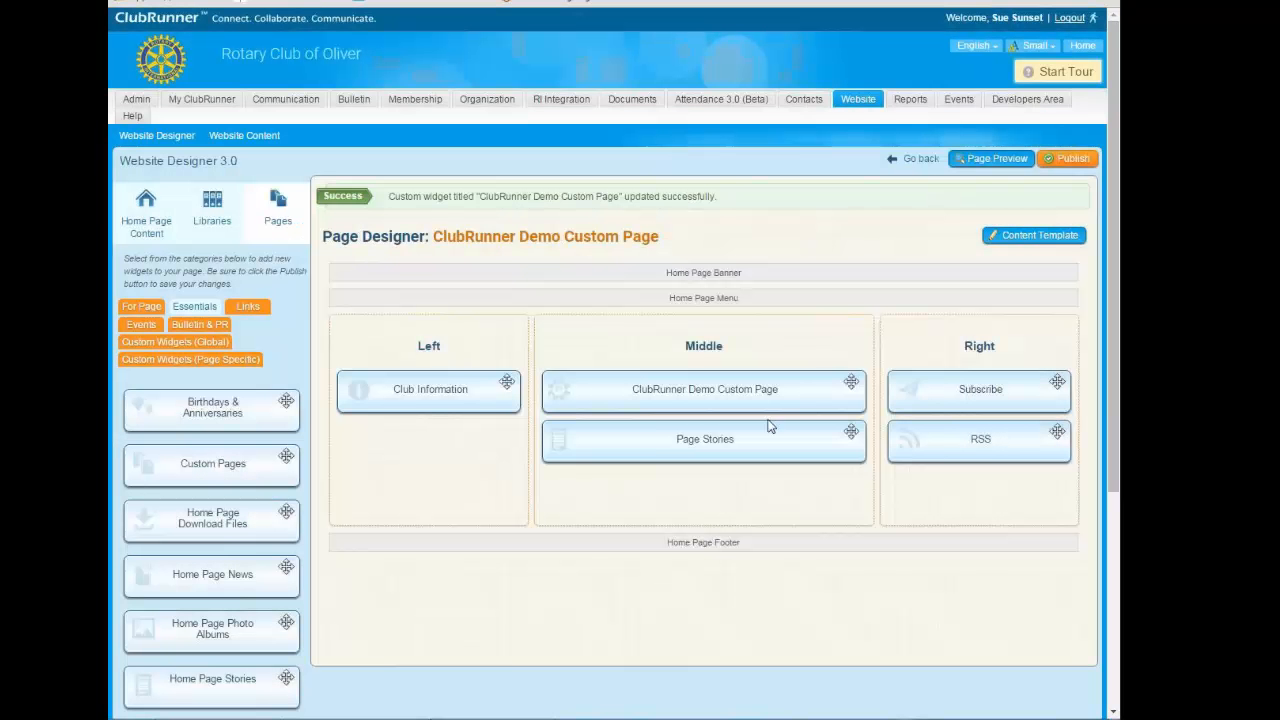
left_click(657, 436)
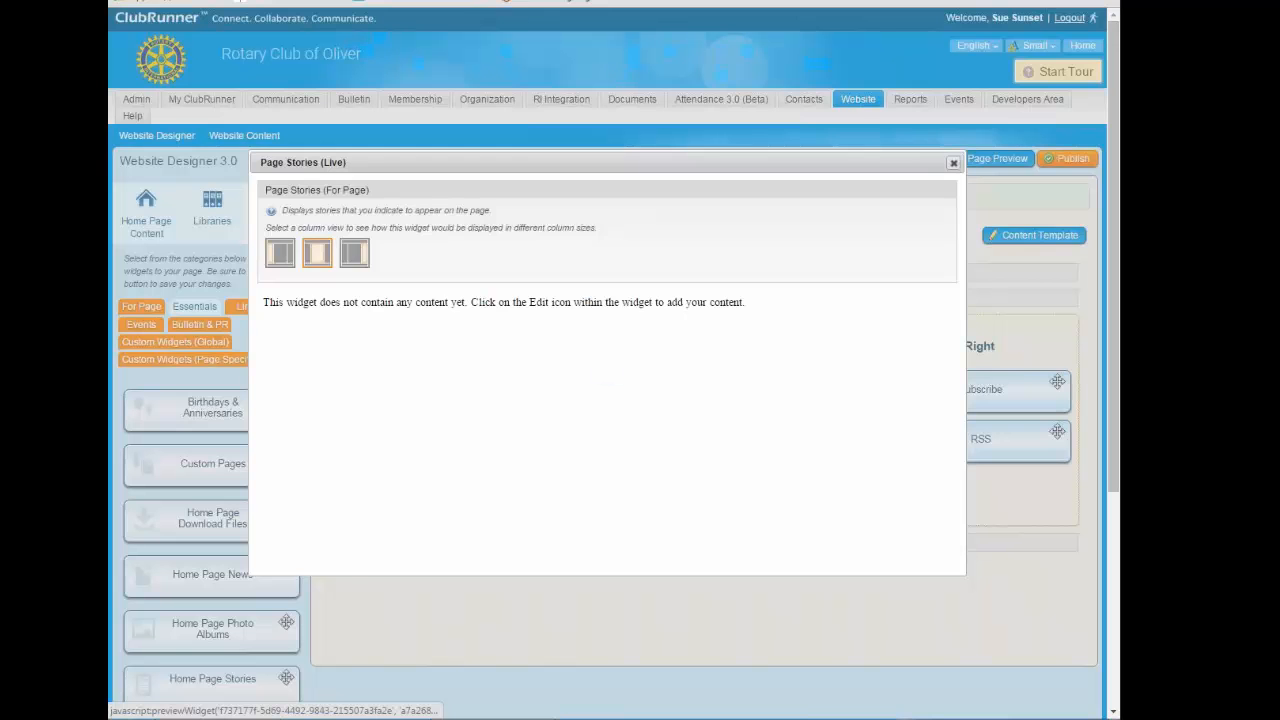
left_click(953, 163)
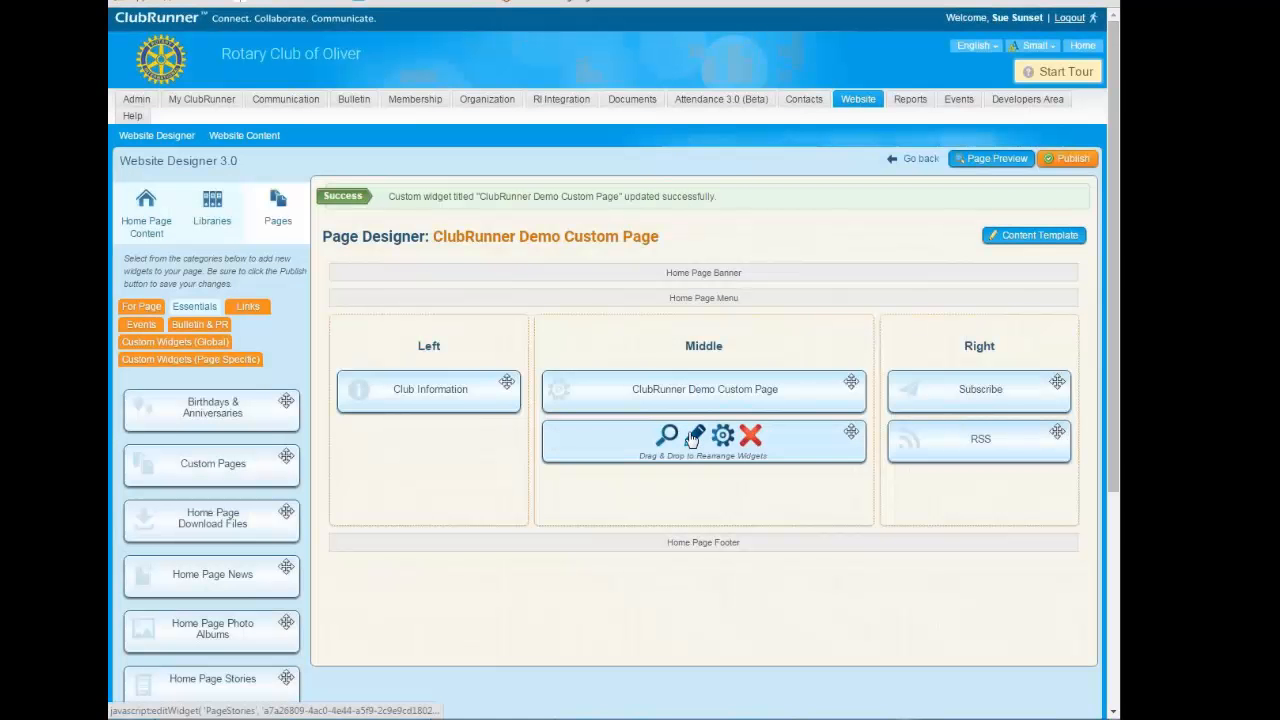
- Add the story "Saving lives in Ghana" from the Story Library to the Page Stories widget
left_click(693, 437)
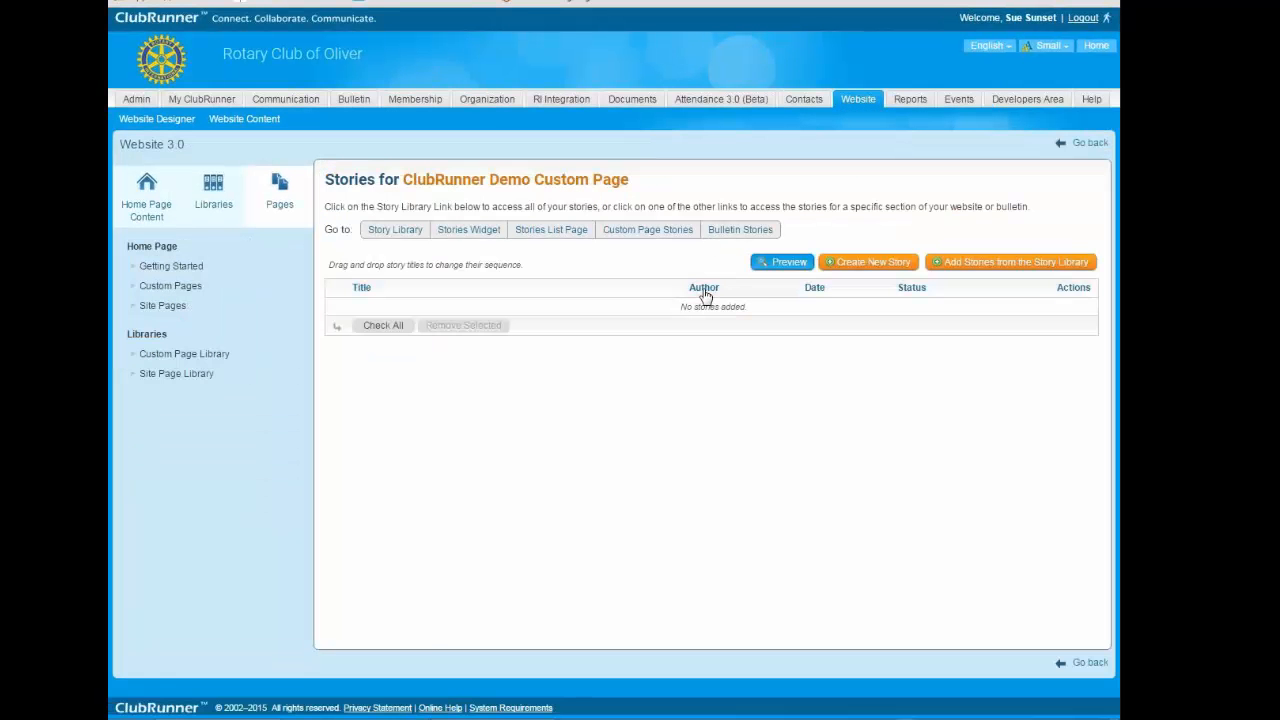
left_click(961, 264)
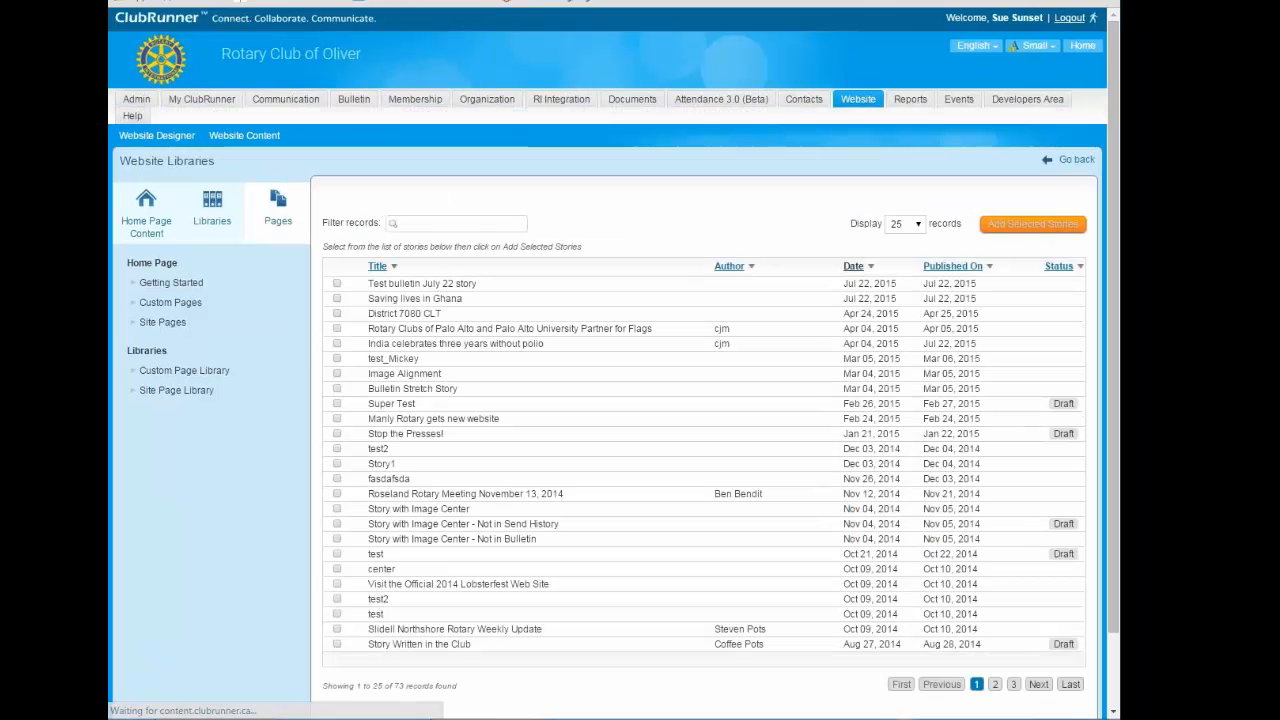
left_click(337, 298)
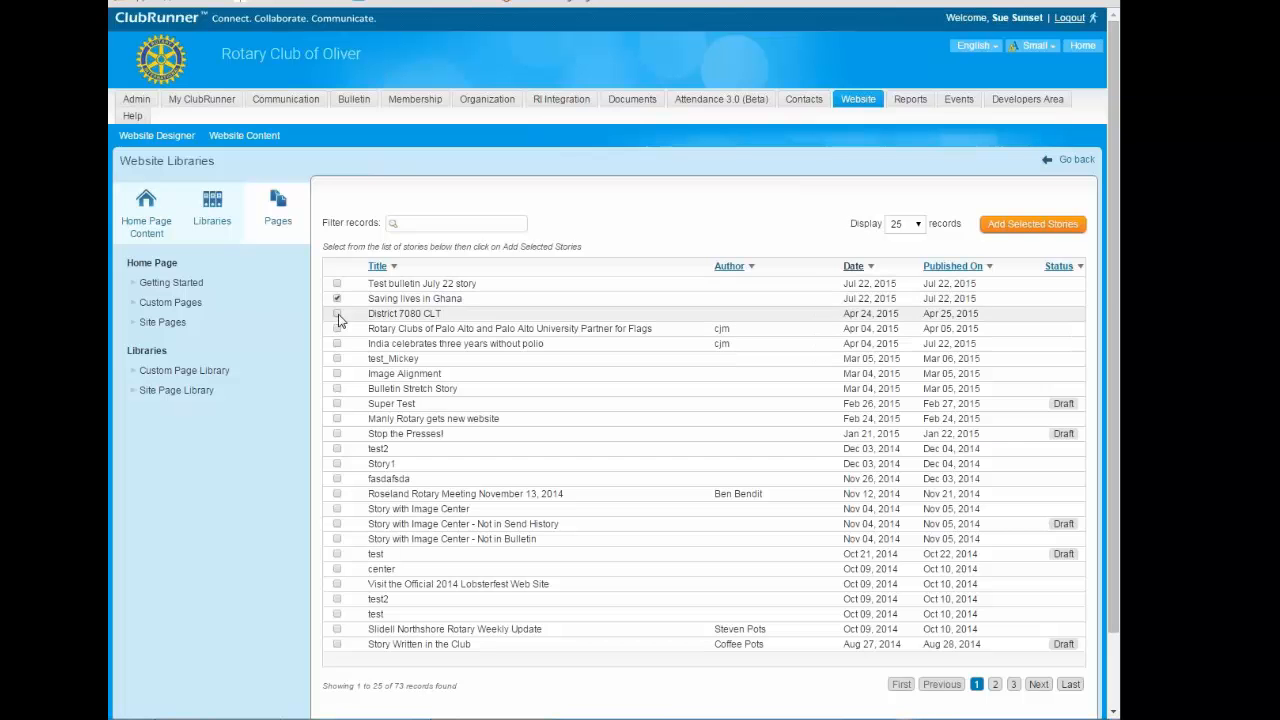
left_click(1032, 224)
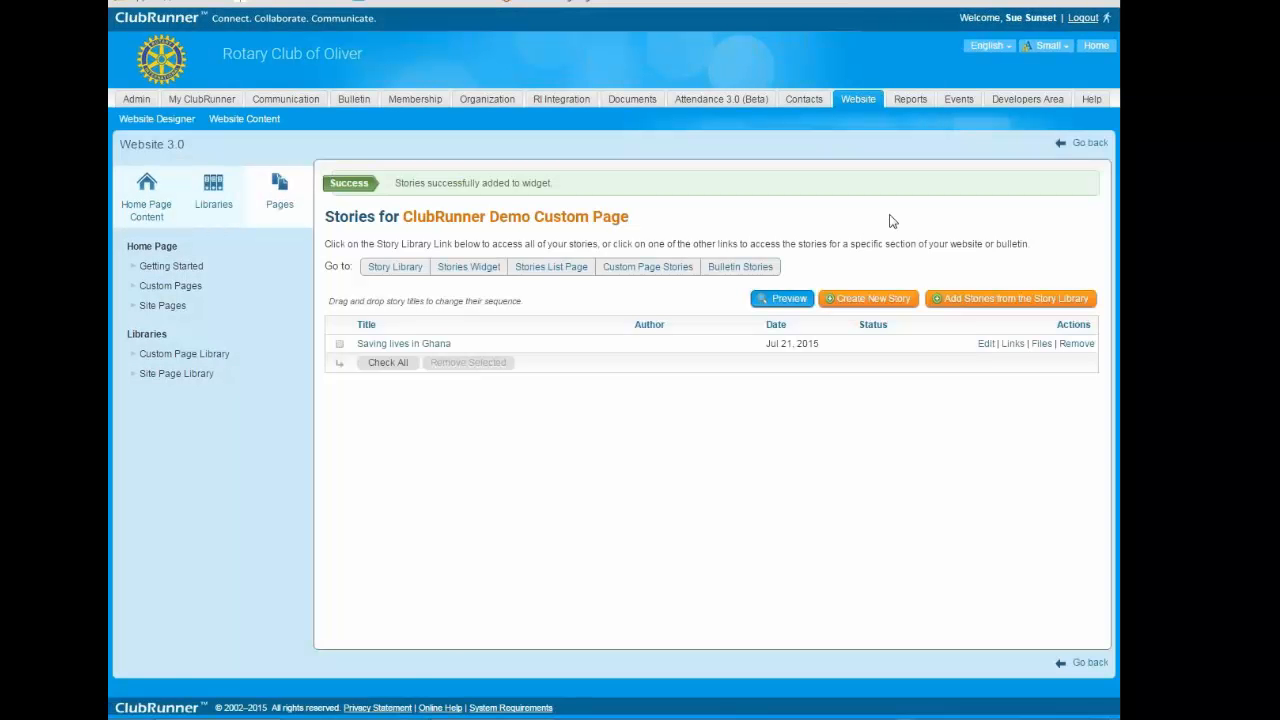
- Reload the public custom page and examine the picture and story in its Middle column
right_click(1100, 47)
left_click(583, 54)
left_click(560, 2)
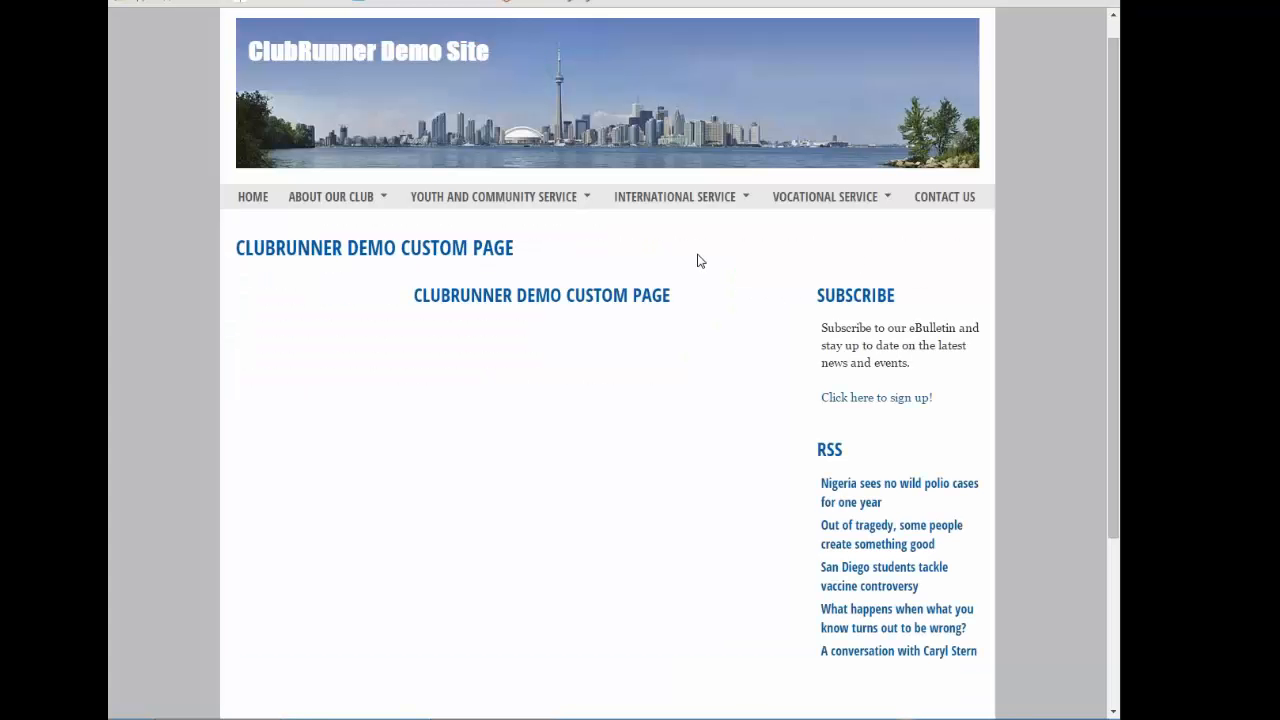
key("F5")
scroll(683, 268, "down", 1)
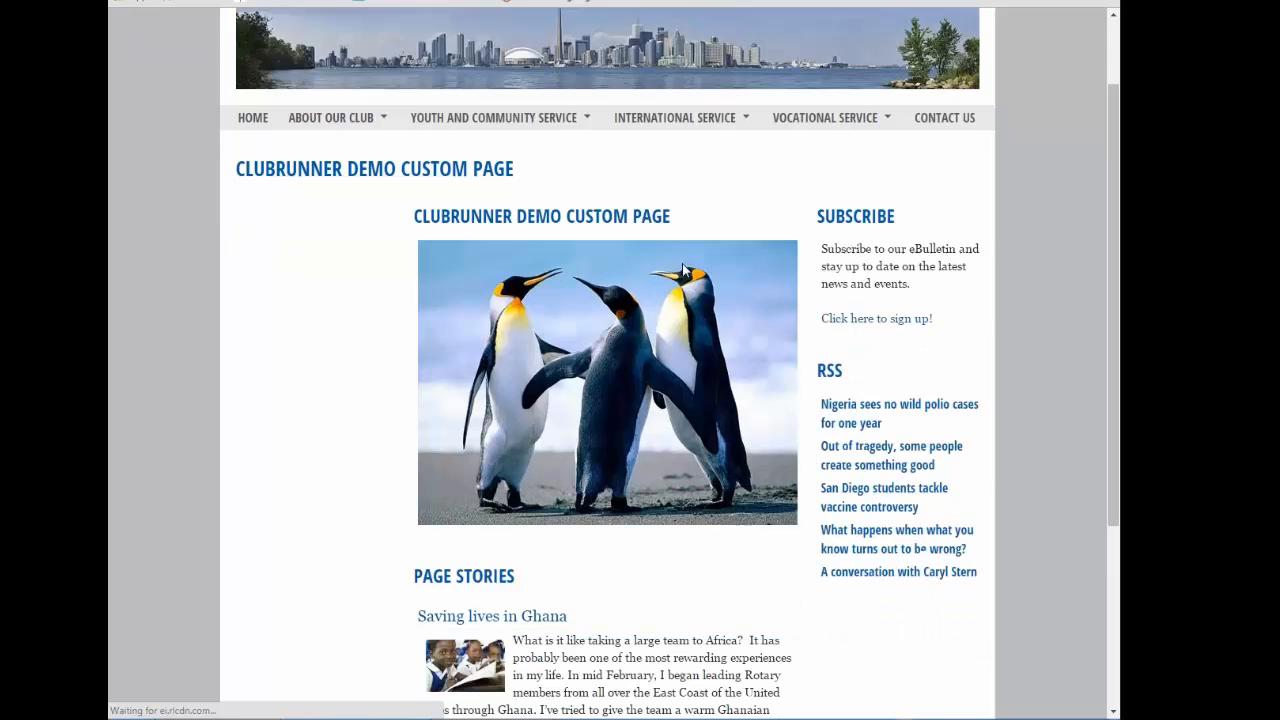
scroll(682, 263, "down", 1)
left_click(700, 2)
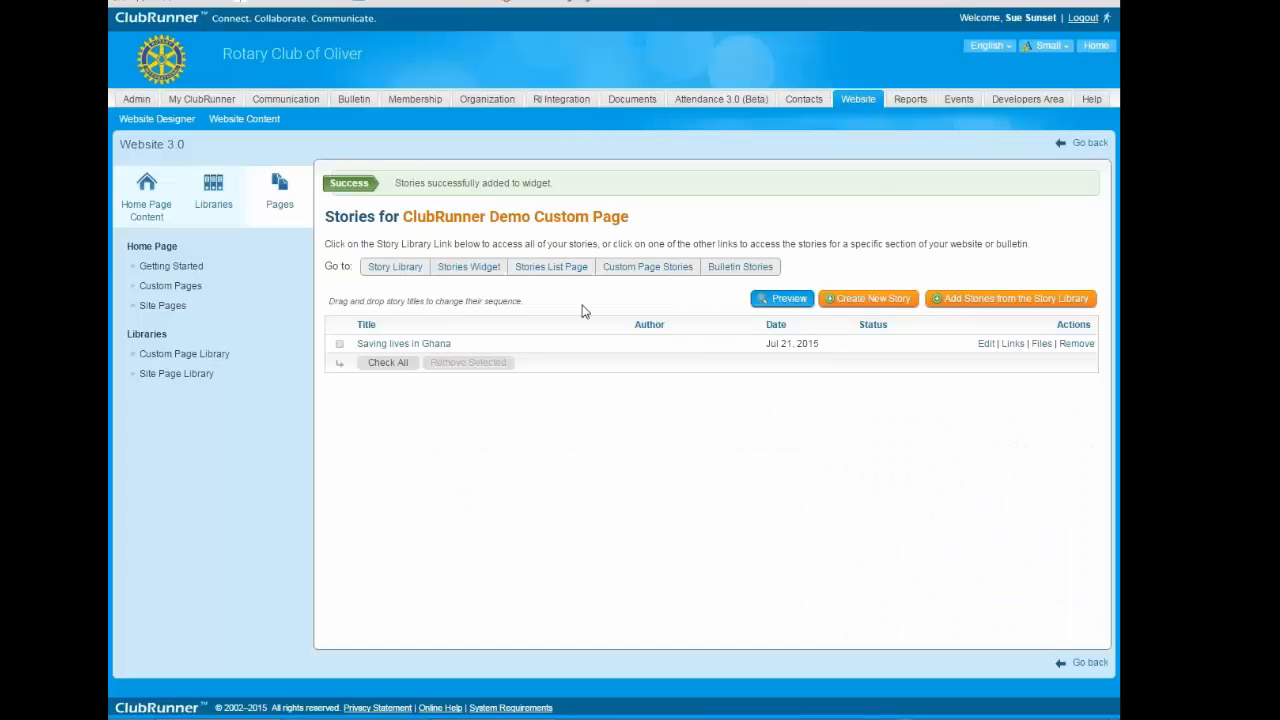
- Return to the page designer, publish the custom page, and preview its Club Information widget
left_click(1082, 143)
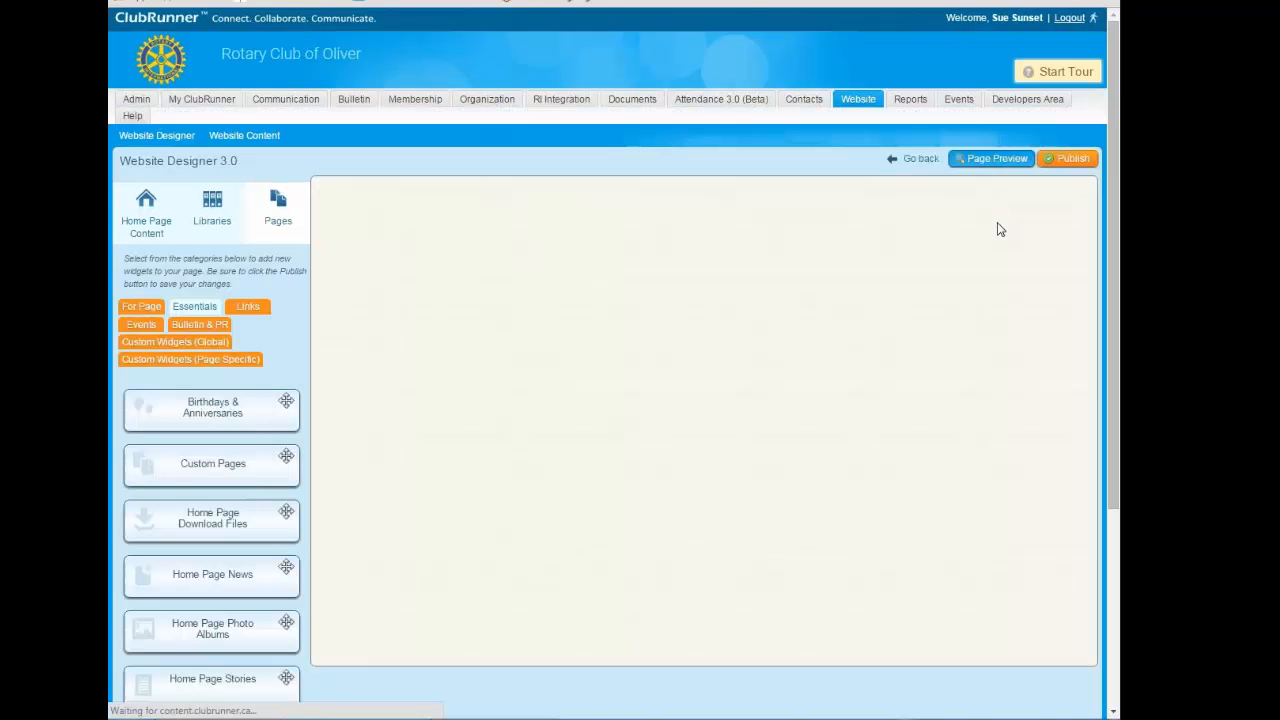
left_click(1068, 158)
left_click(646, 111)
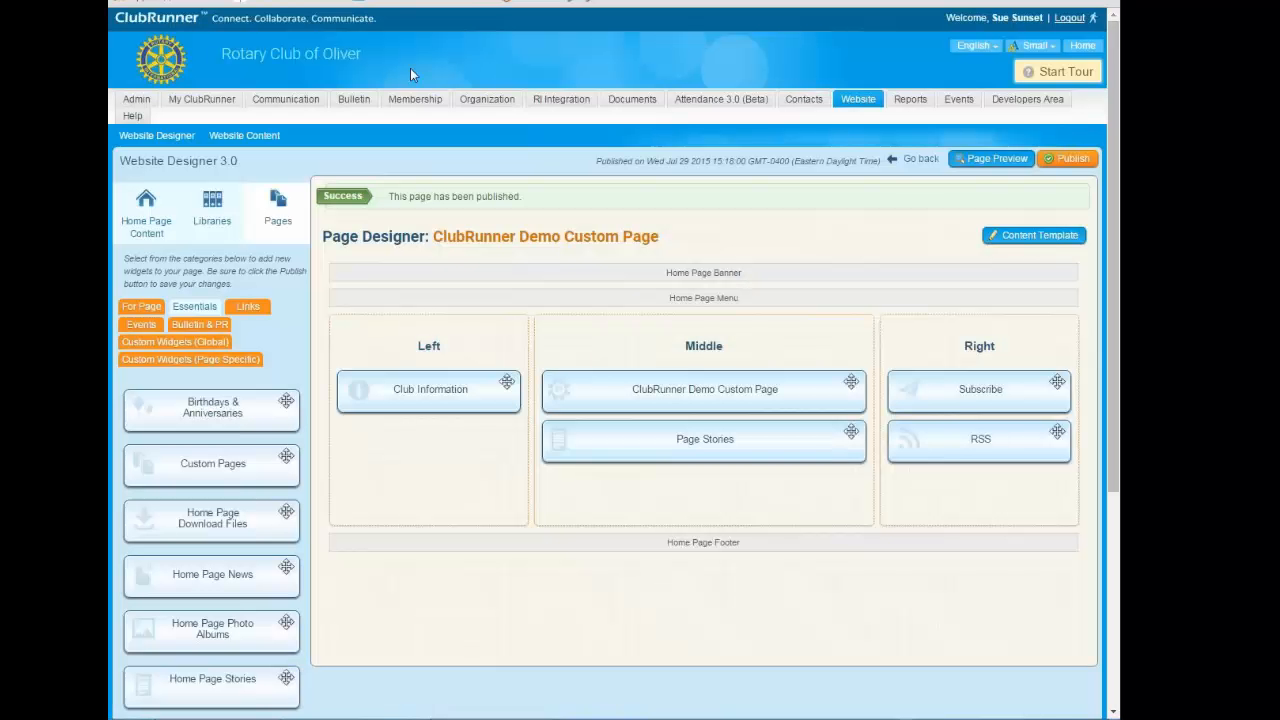
left_click(383, 389)
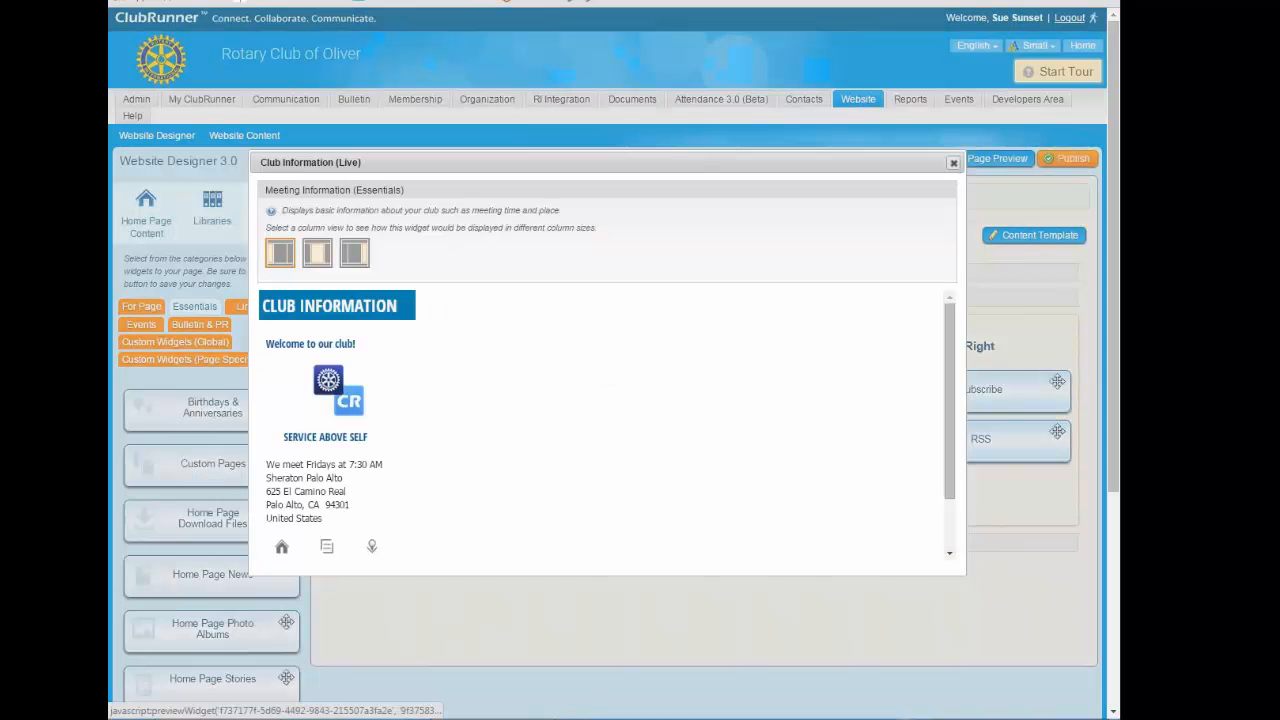
left_click(953, 162)
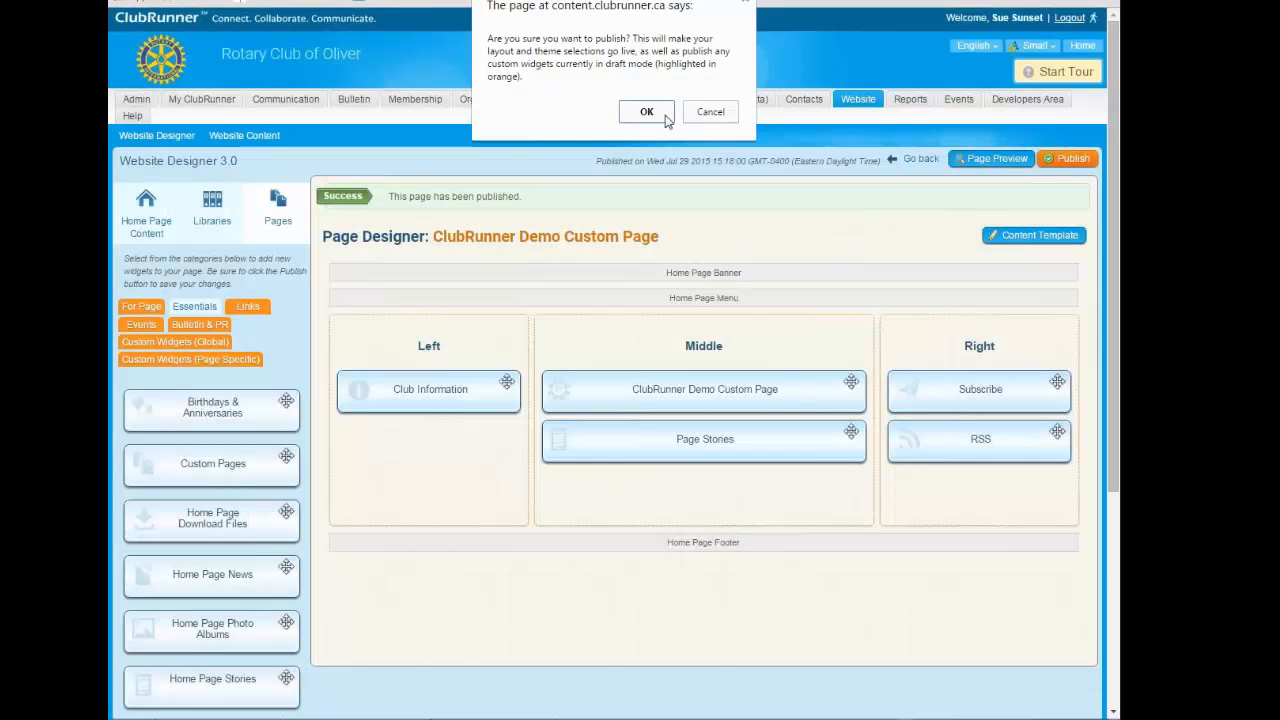
- Republish the custom page and examine all three columns of its public version
left_click(646, 108)
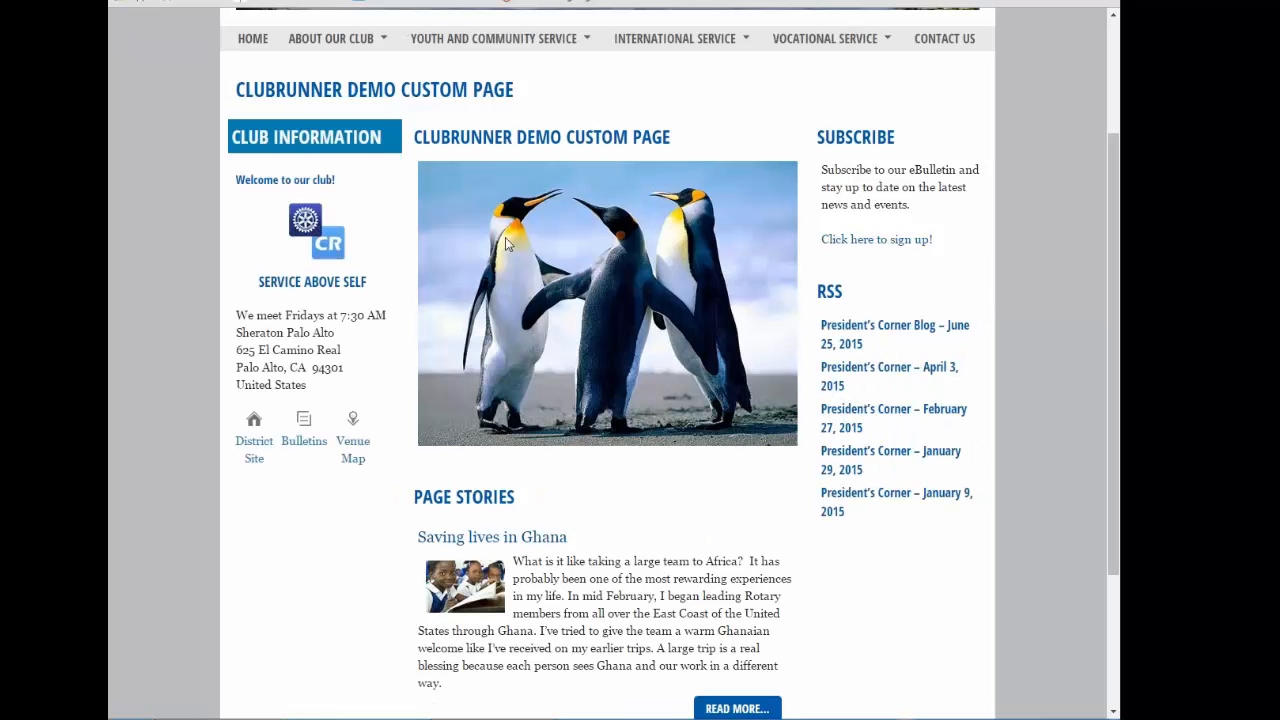
scroll(950, 172, "down", 3)
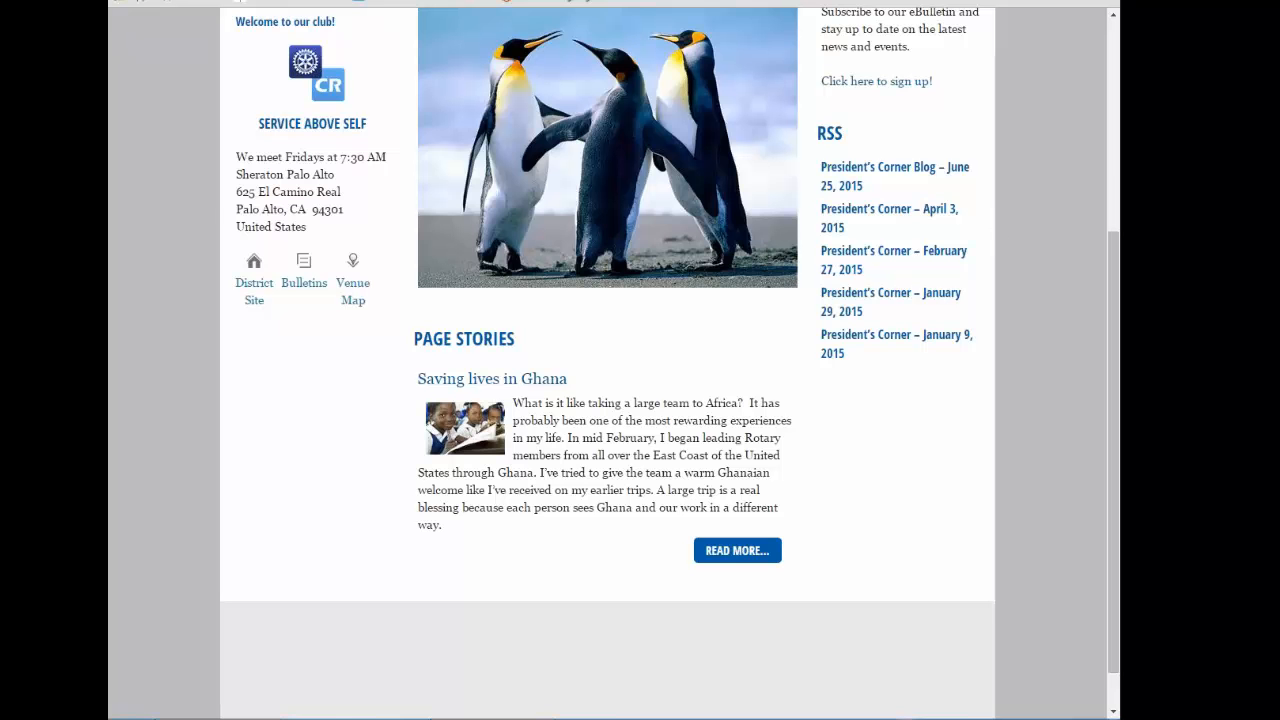
scroll(743, 557, "up", 6)
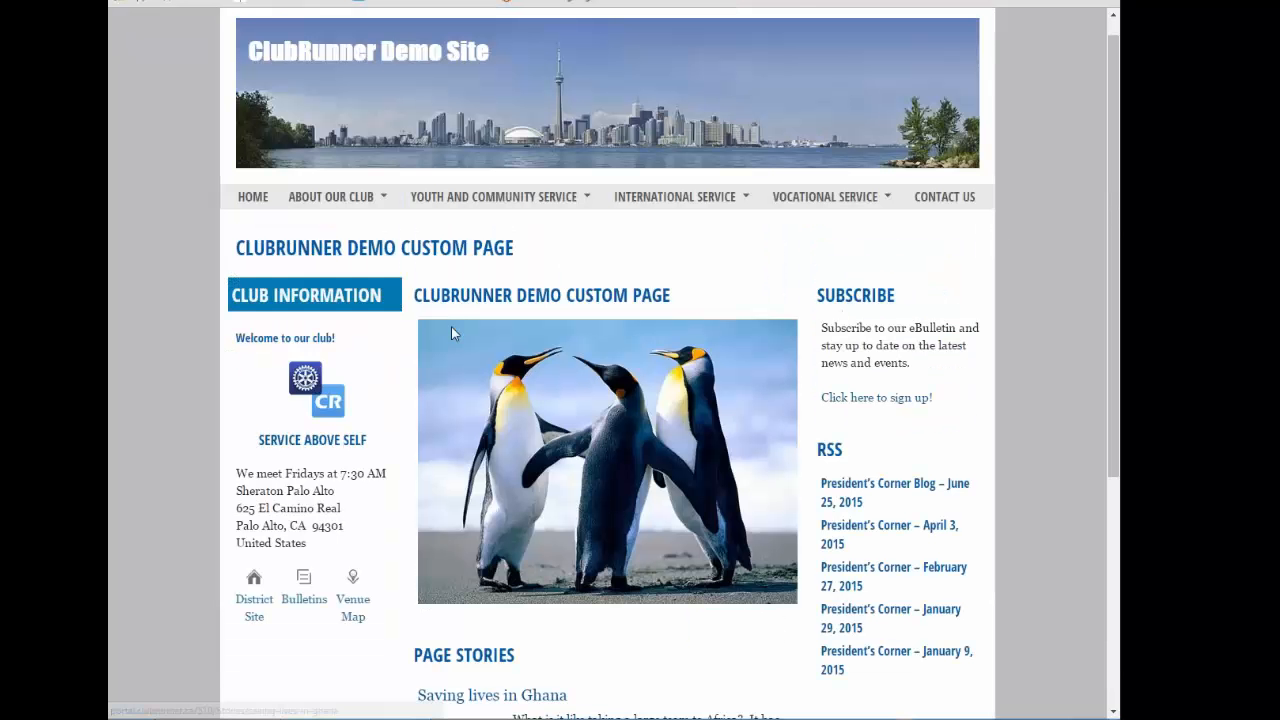